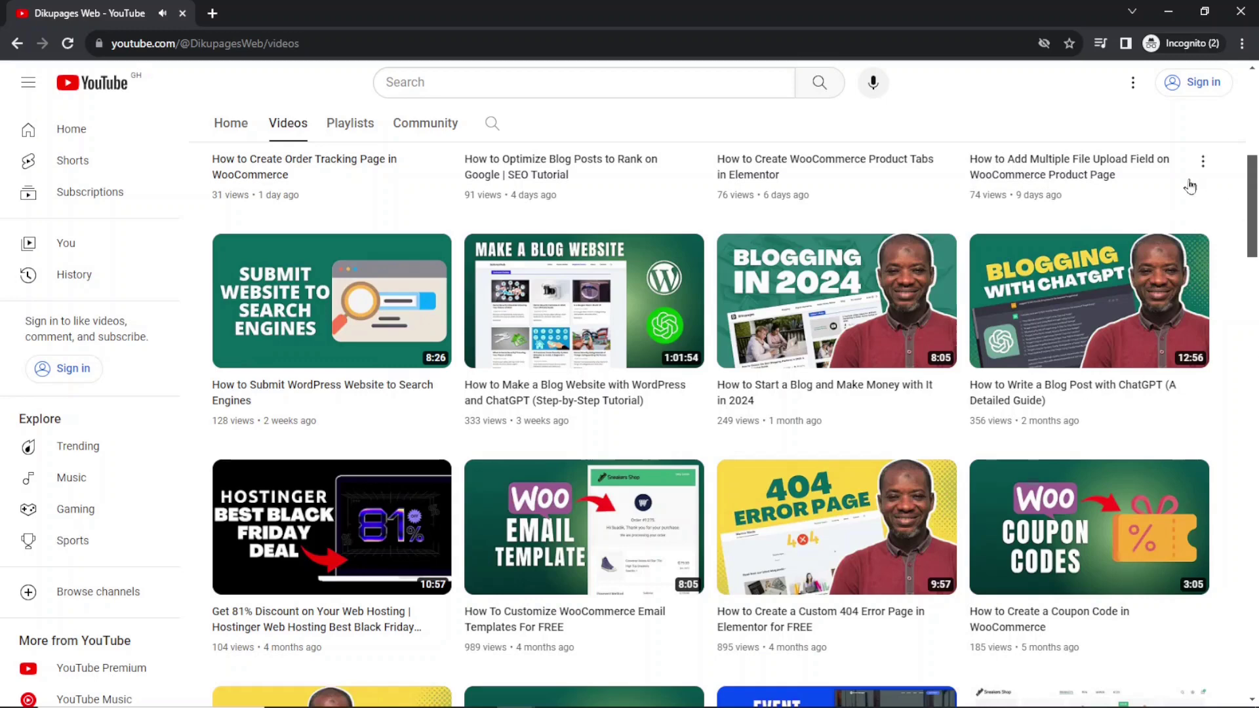
- Scroll the YouTube channel page and select the channel's name text
{"action": "mouse_move", "coordinate": [934, 261]}
{"action": "scroll", "coordinate": [645, 317], "scroll_direction": "up", "scroll_amount": 8}
{"action": "left_click_drag", "start_coordinate": [345, 305], "coordinate": [568, 298]}
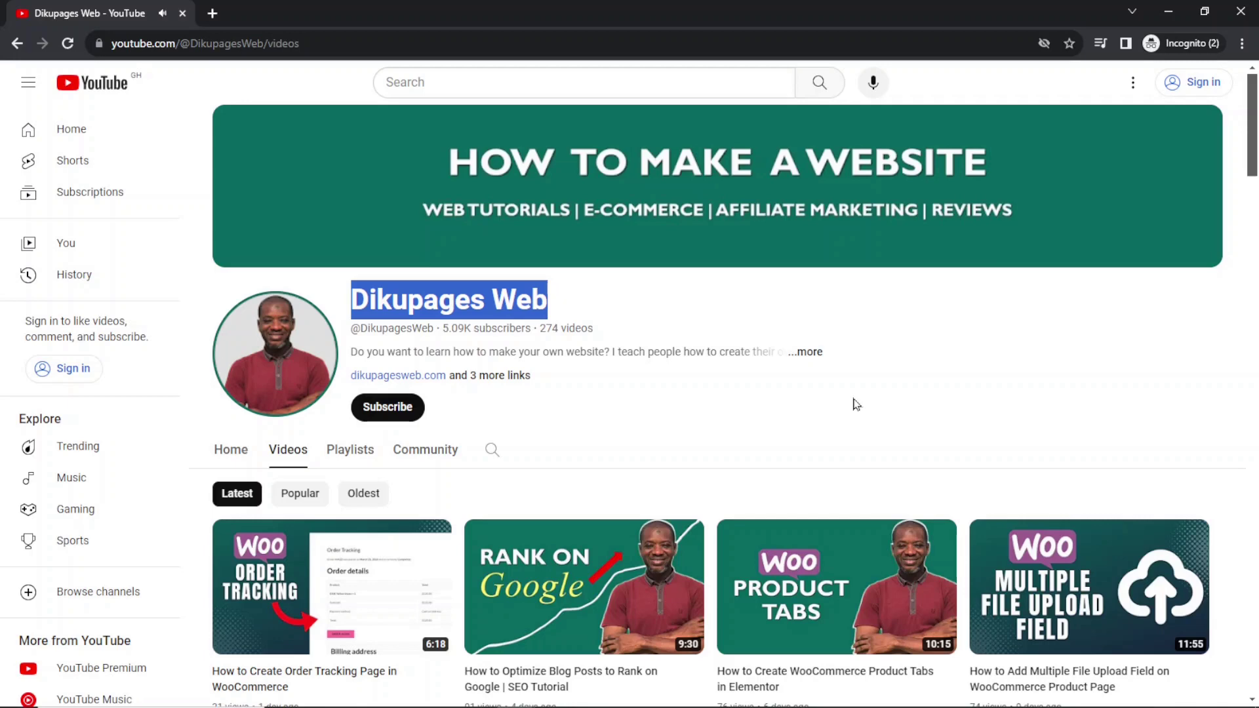
{"action": "scroll", "coordinate": [1003, 357], "scroll_direction": "down", "scroll_amount": 6}
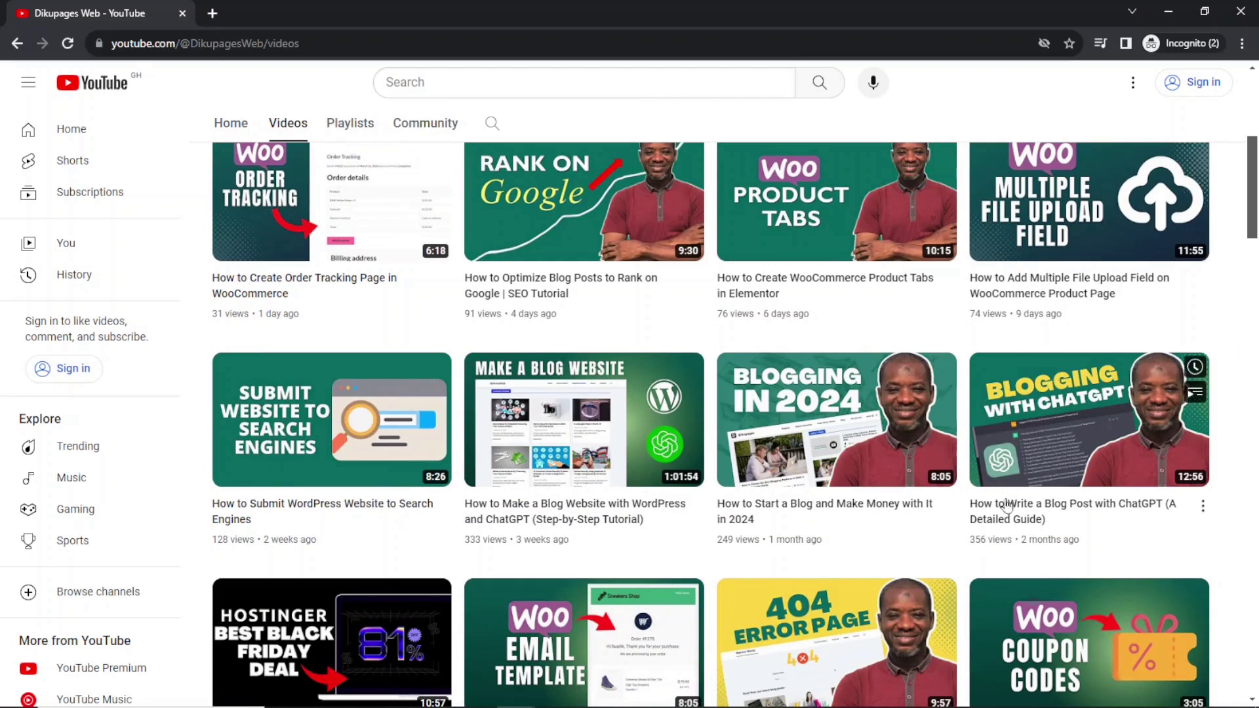
{"action": "scroll", "coordinate": [1006, 504], "scroll_direction": "down", "scroll_amount": 1}
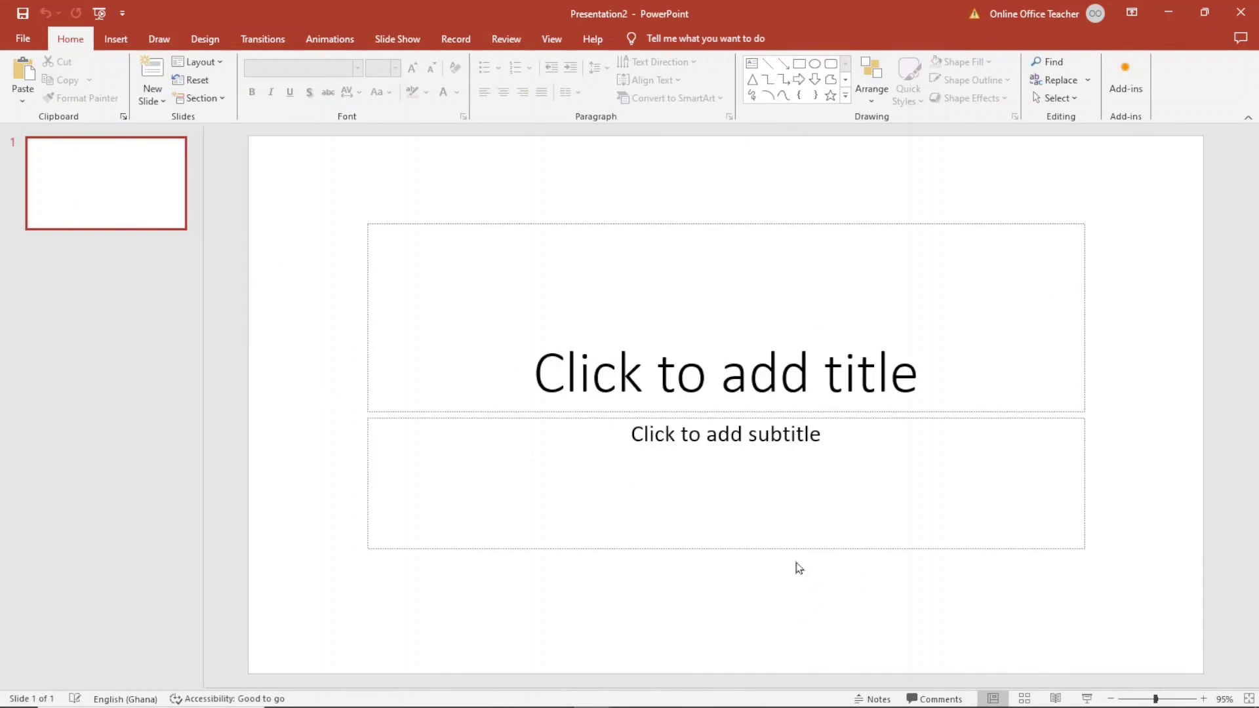
- Switch slide 1 to the Blank layout and keep its Widescreen 16:9 slide size
{"action": "left_click", "coordinate": [219, 63]}
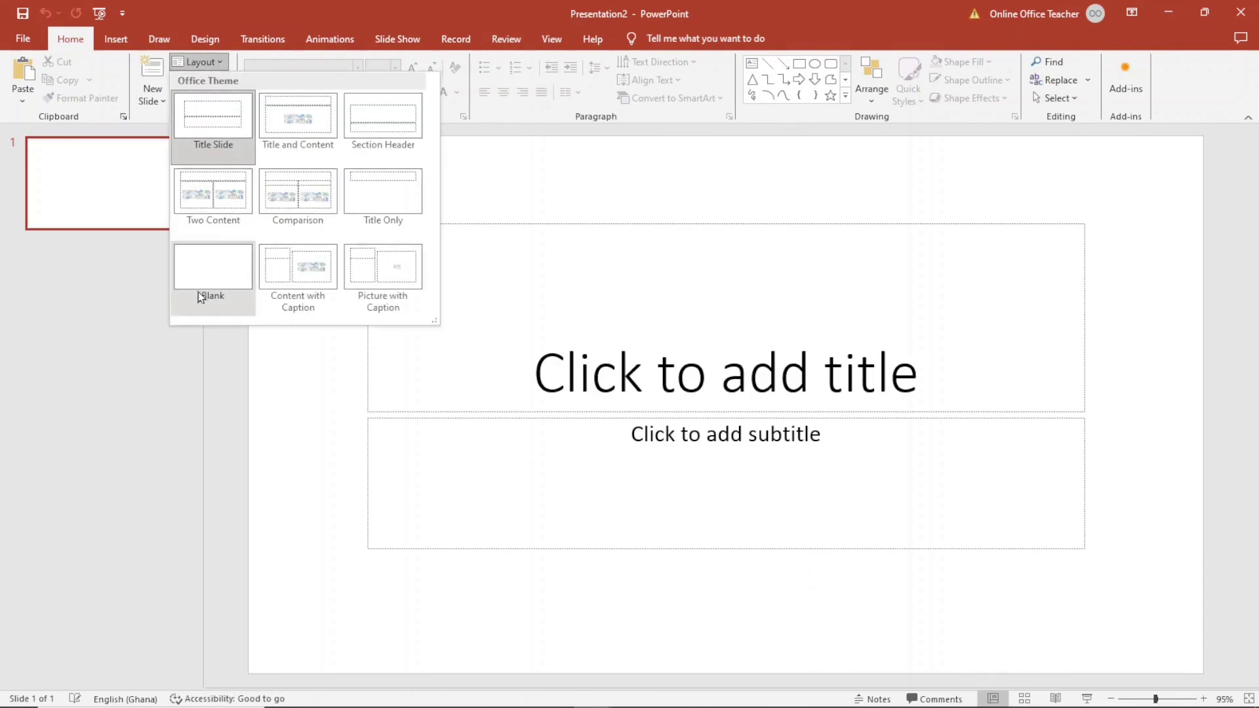
{"action": "left_click", "coordinate": [212, 267]}
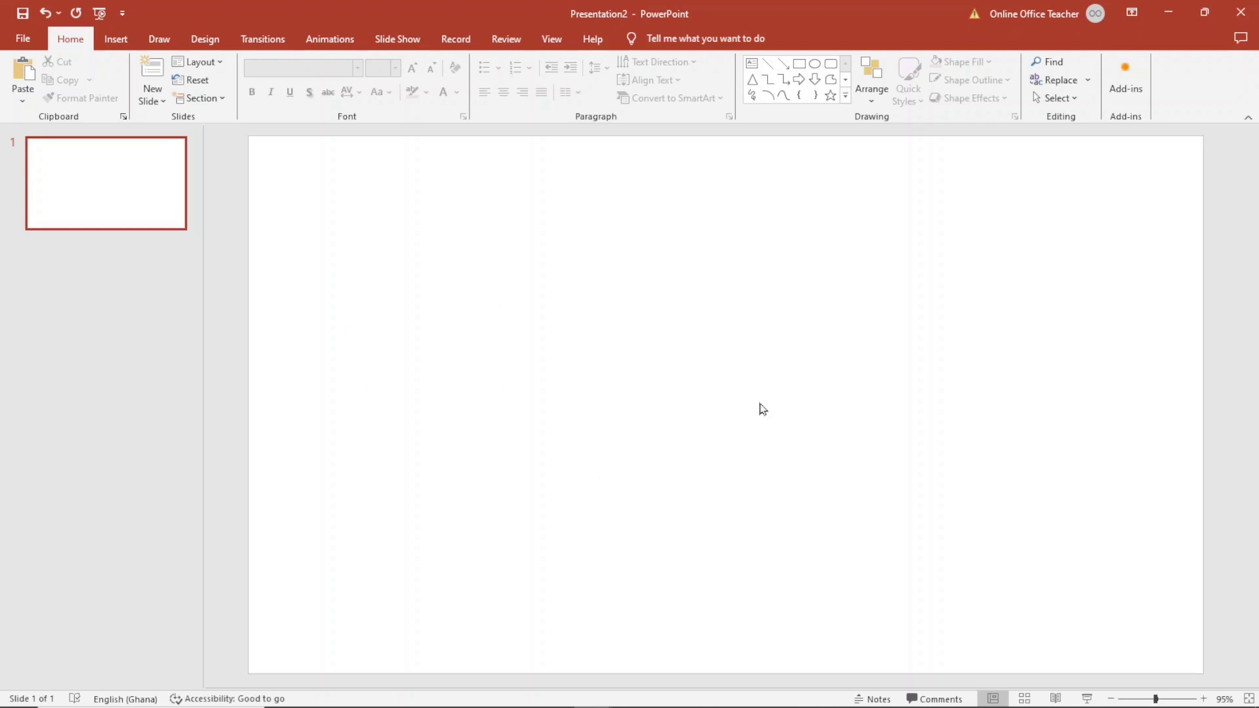
{"action": "left_click", "coordinate": [205, 40]}
{"action": "left_click", "coordinate": [1114, 99]}
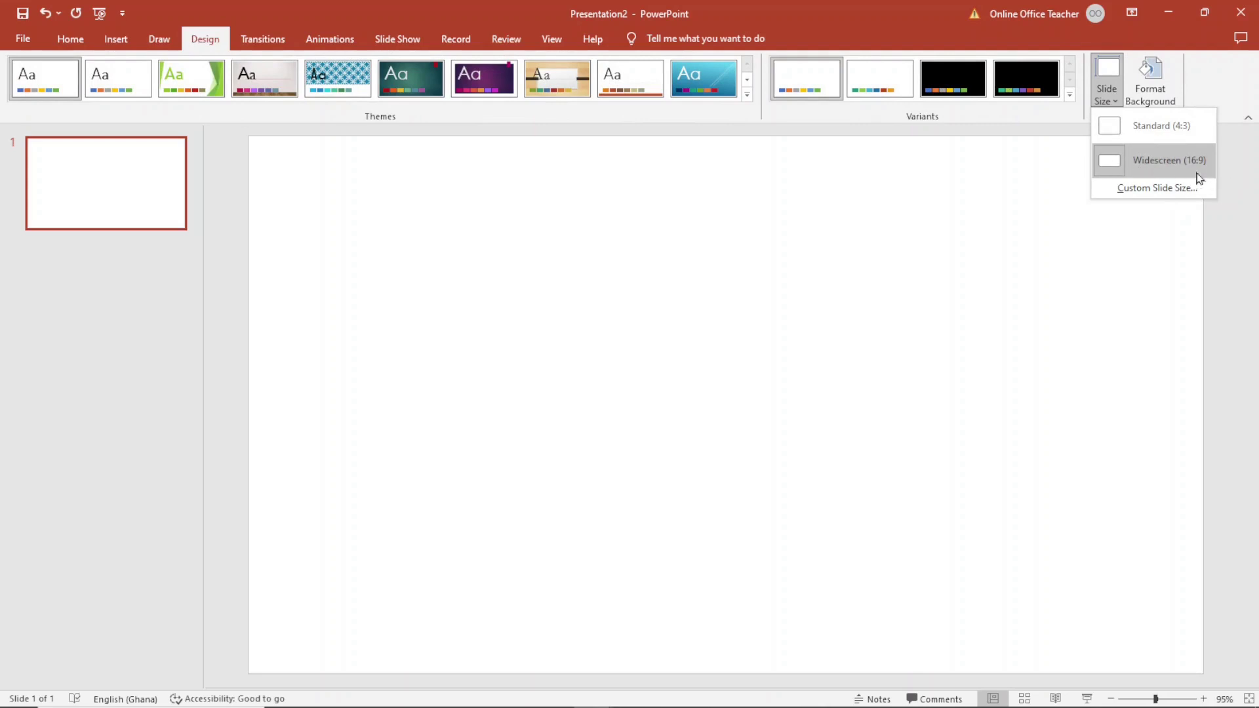
{"action": "left_click", "coordinate": [1190, 230]}
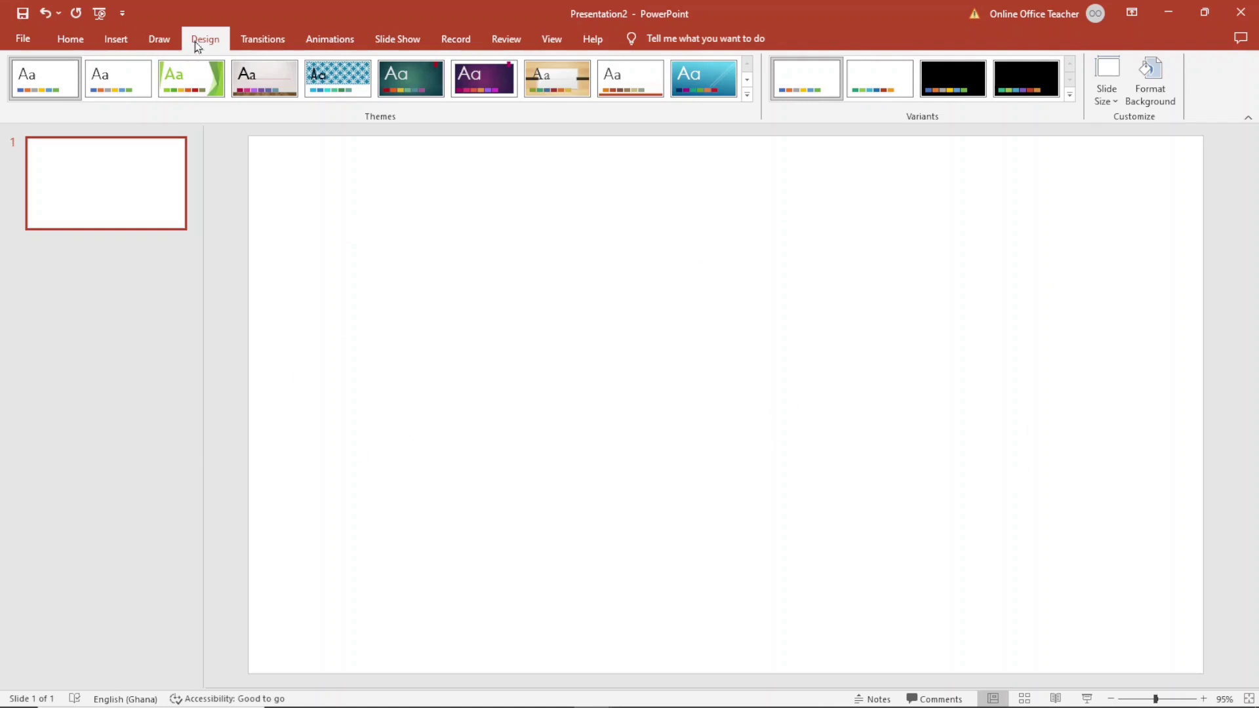
- Give the background a gradient fill with dark orange, light green and blue stops
{"action": "left_click", "coordinate": [1159, 71]}
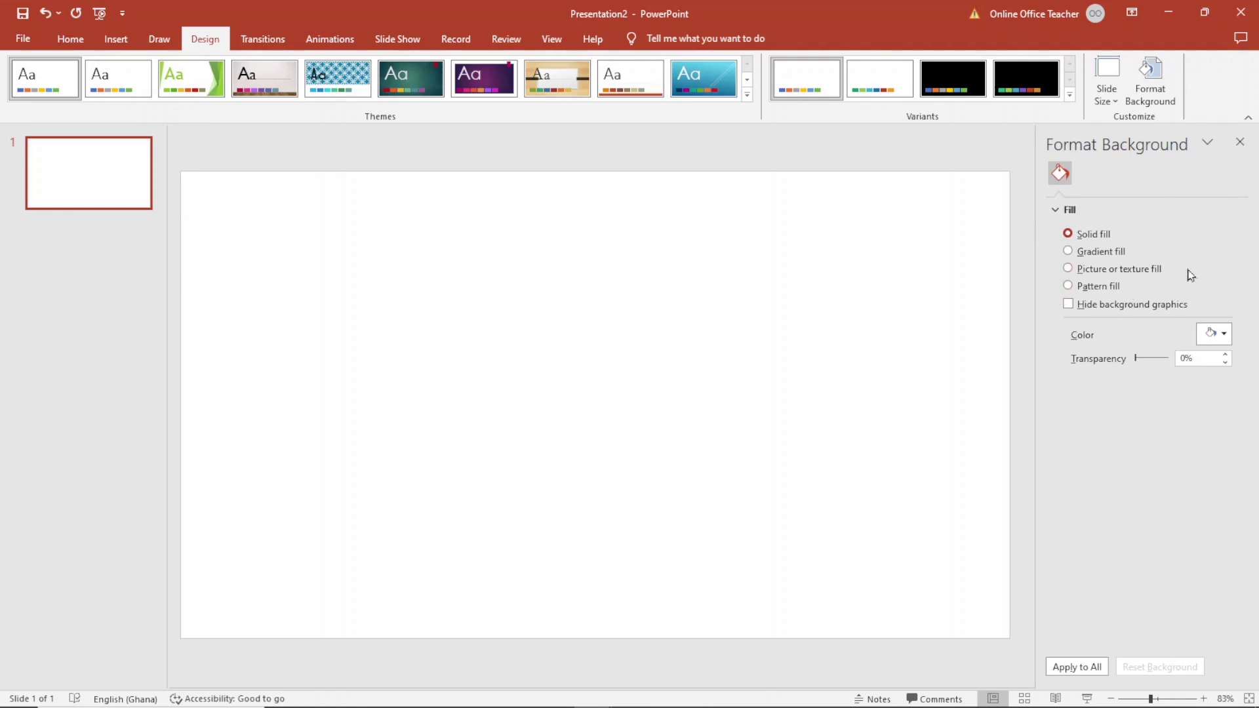
{"action": "left_click", "coordinate": [1091, 257]}
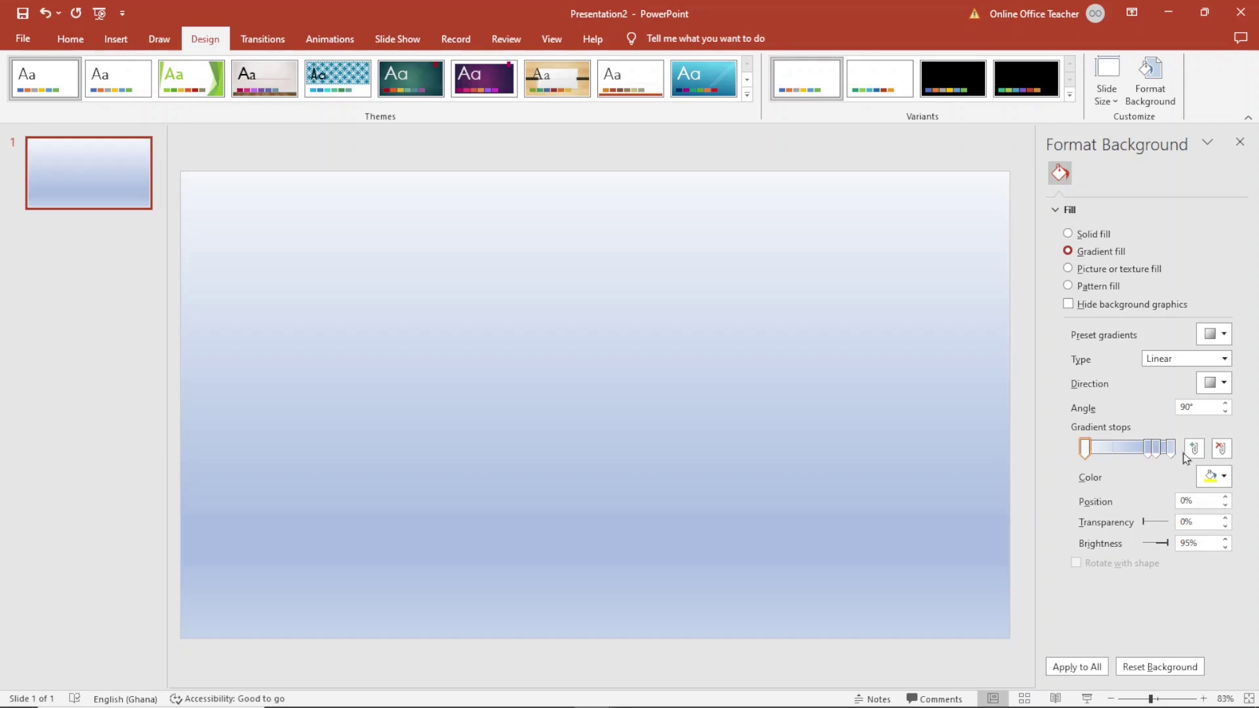
{"action": "left_click", "coordinate": [1147, 450]}
{"action": "left_click", "coordinate": [1220, 484]}
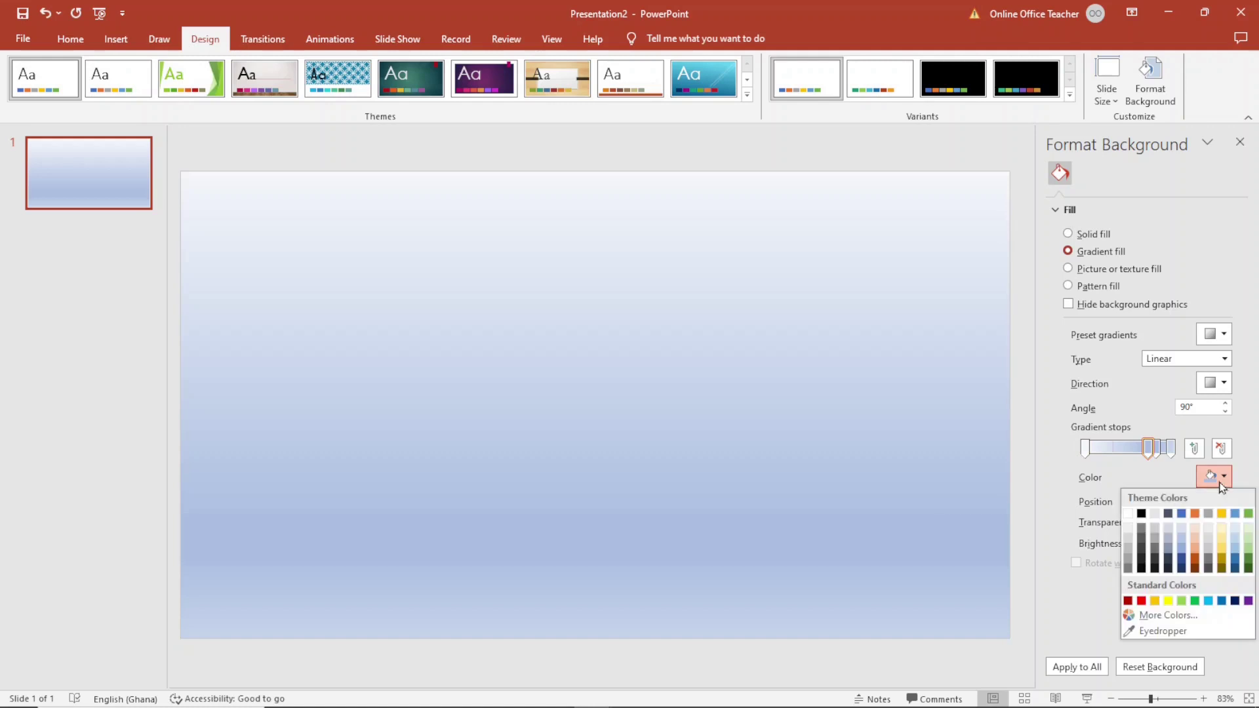
{"action": "left_click", "coordinate": [1195, 561]}
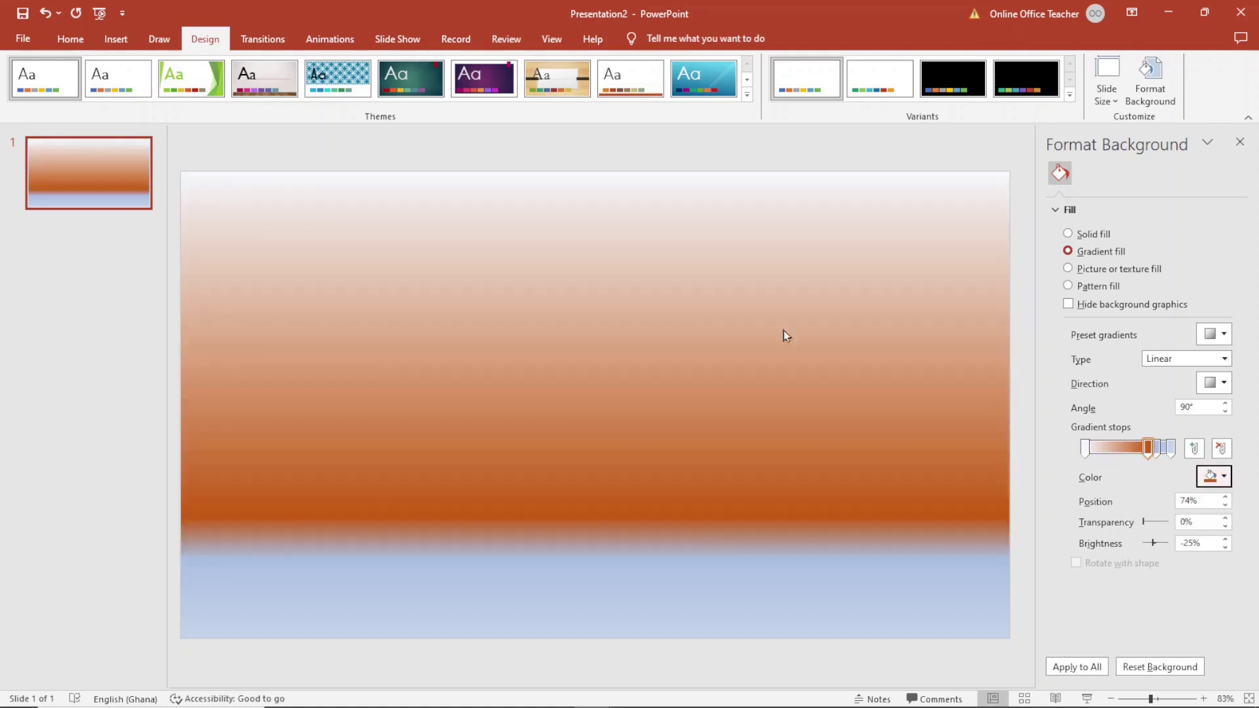
{"action": "left_click", "coordinate": [1157, 451]}
{"action": "left_click", "coordinate": [1216, 476]}
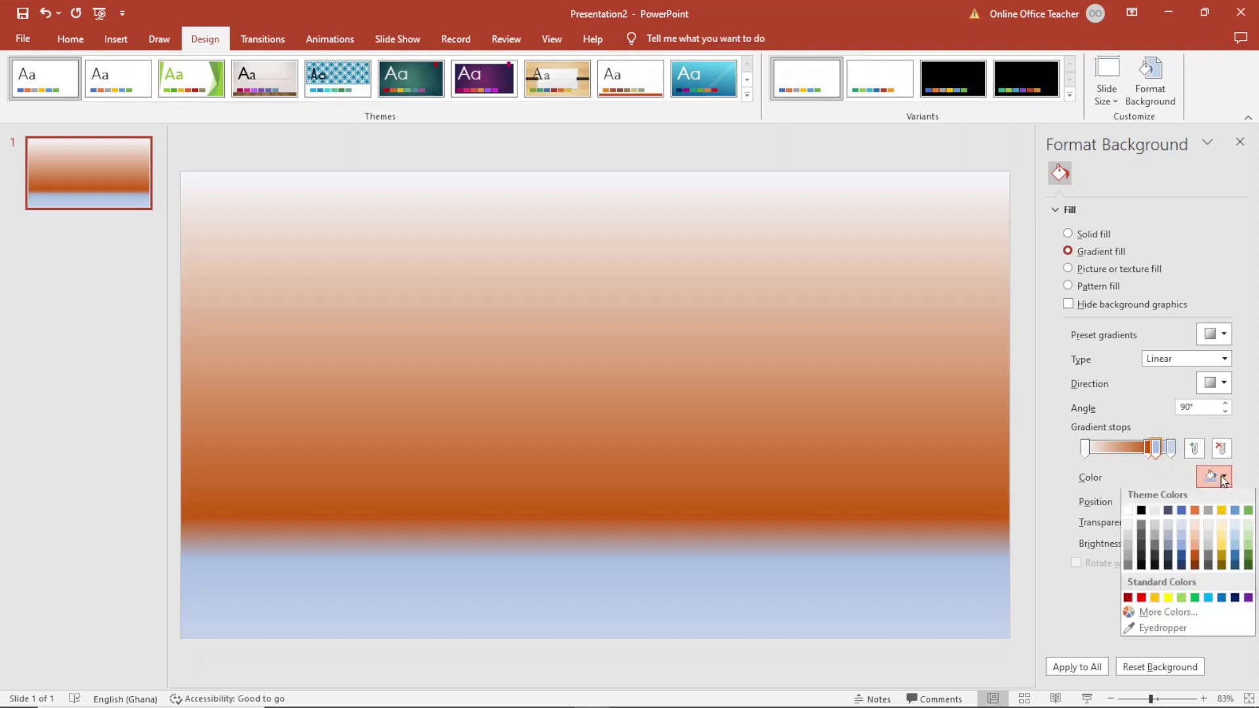
{"action": "left_click", "coordinate": [1248, 550]}
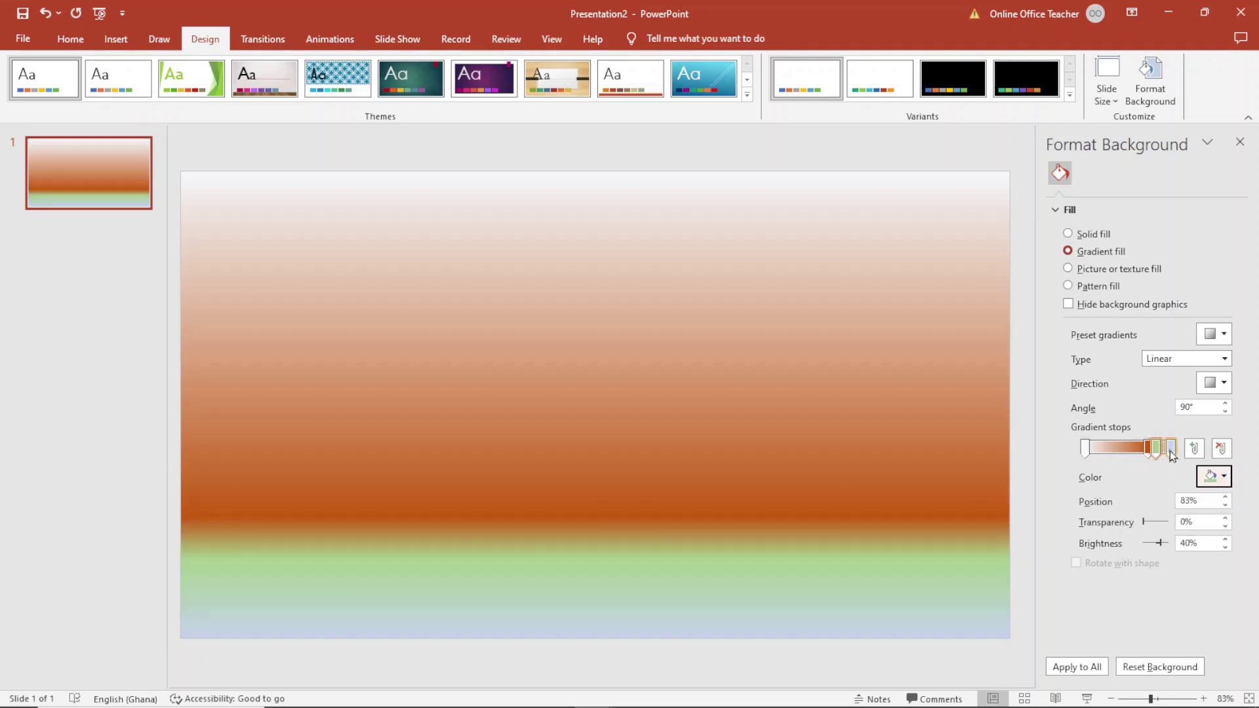
{"action": "left_click", "coordinate": [1170, 449]}
{"action": "left_click", "coordinate": [1216, 476]}
{"action": "left_click", "coordinate": [1234, 558]}
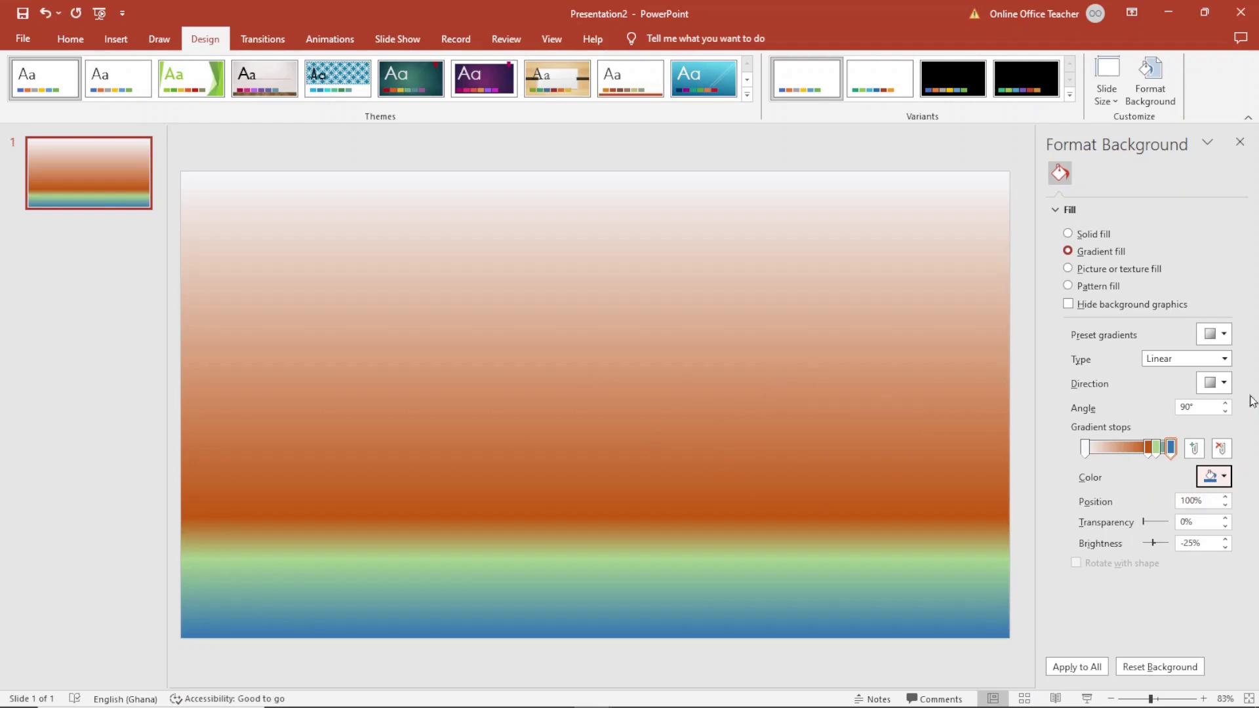
- Try Radial, Rectangular and Path gradient types, then return the background to solid fill
{"action": "left_click", "coordinate": [1223, 358]}
{"action": "left_click", "coordinate": [1190, 391]}
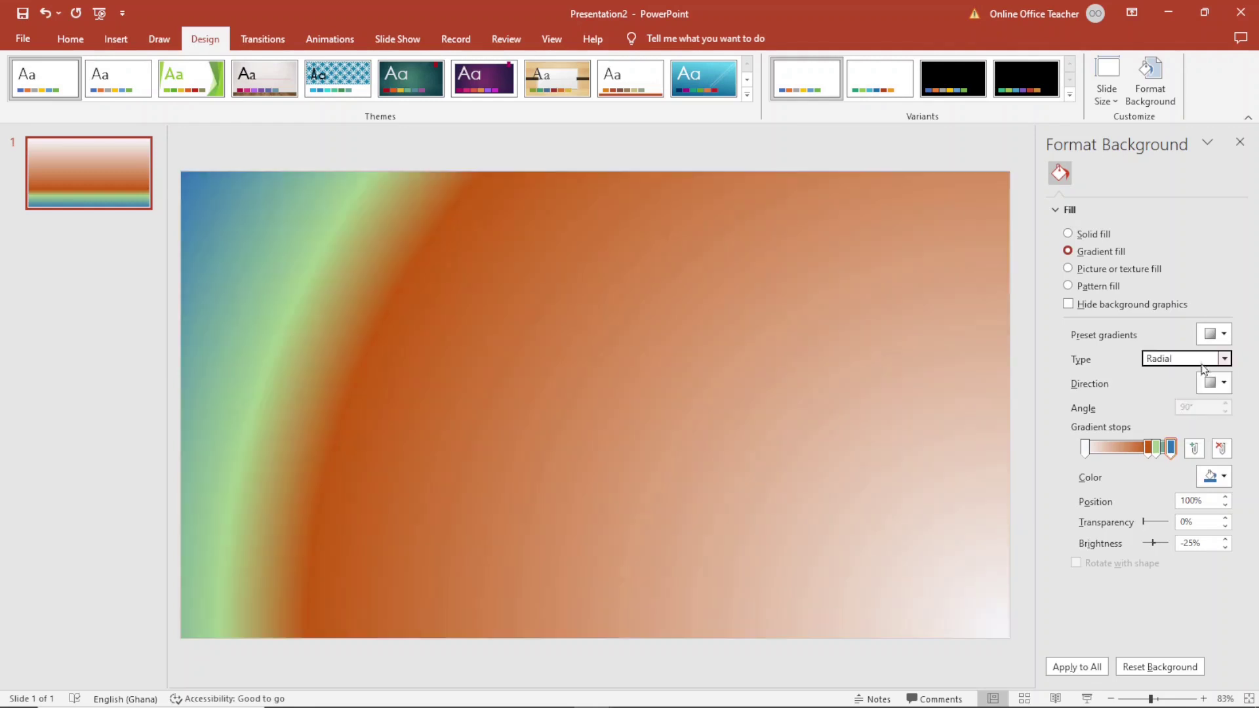
{"action": "left_click", "coordinate": [1201, 360]}
{"action": "left_click", "coordinate": [1172, 405]}
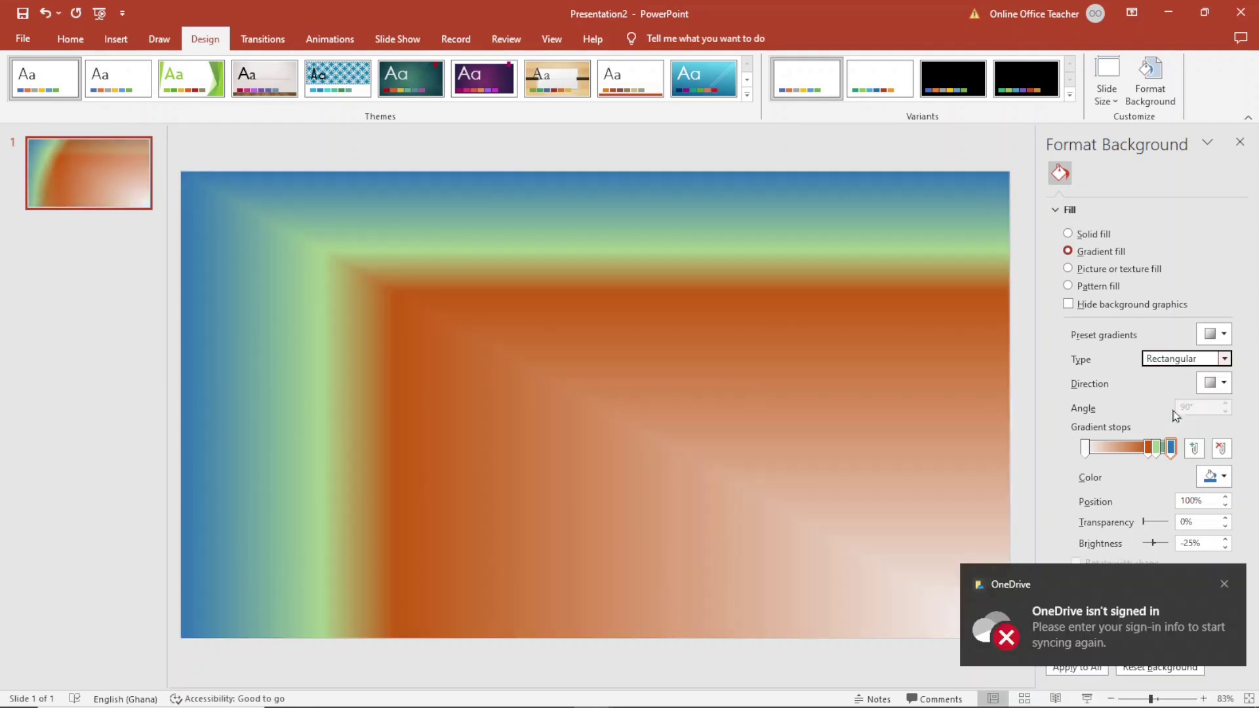
{"action": "left_click", "coordinate": [1190, 365]}
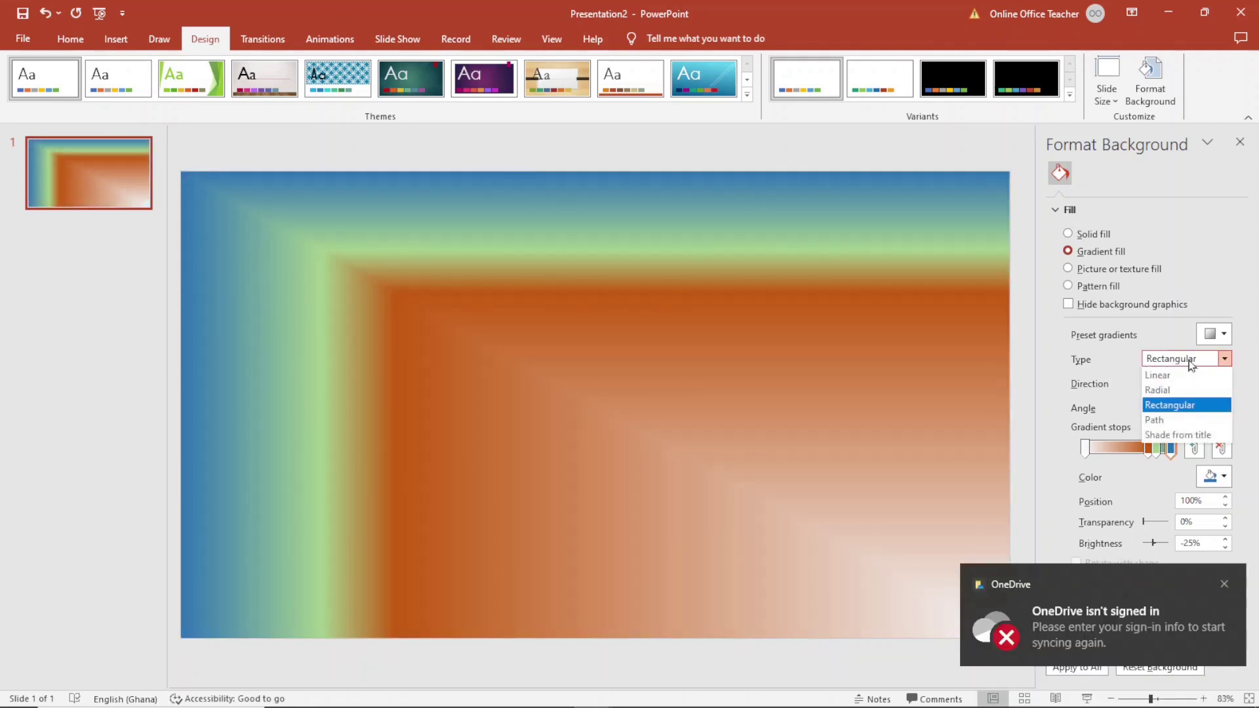
{"action": "left_click", "coordinate": [1184, 406]}
{"action": "left_click", "coordinate": [1195, 359]}
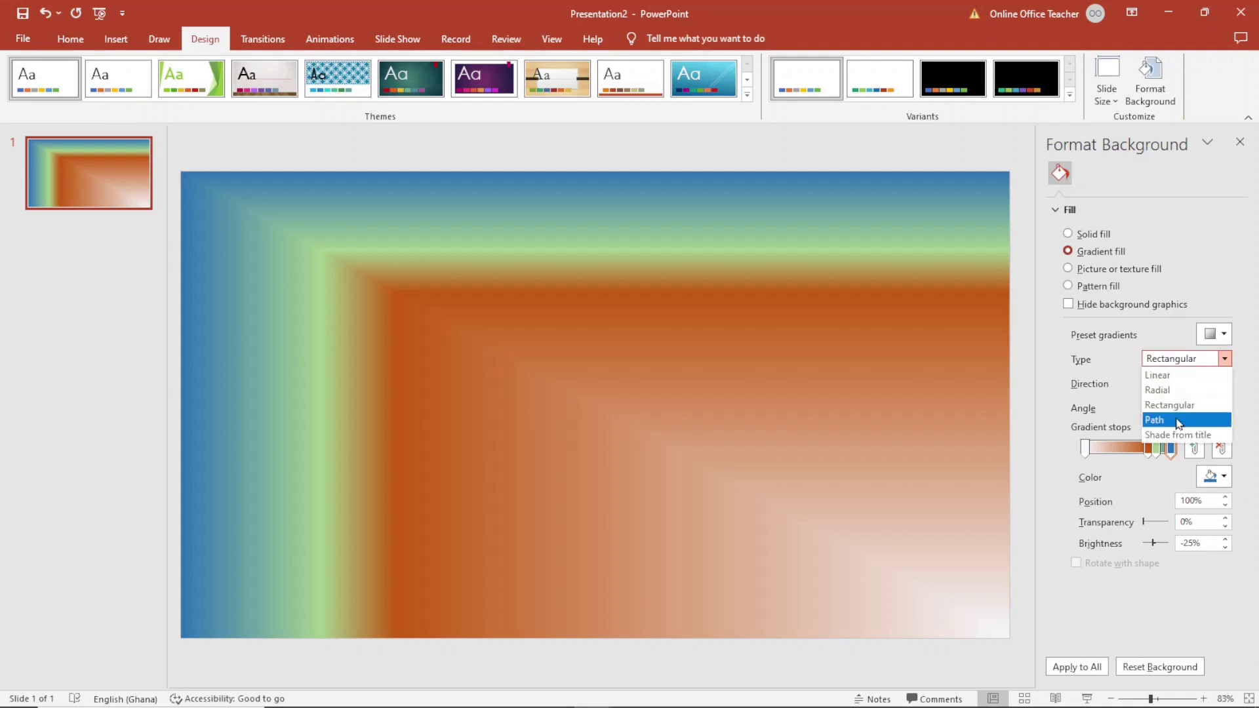
{"action": "left_click", "coordinate": [1176, 421]}
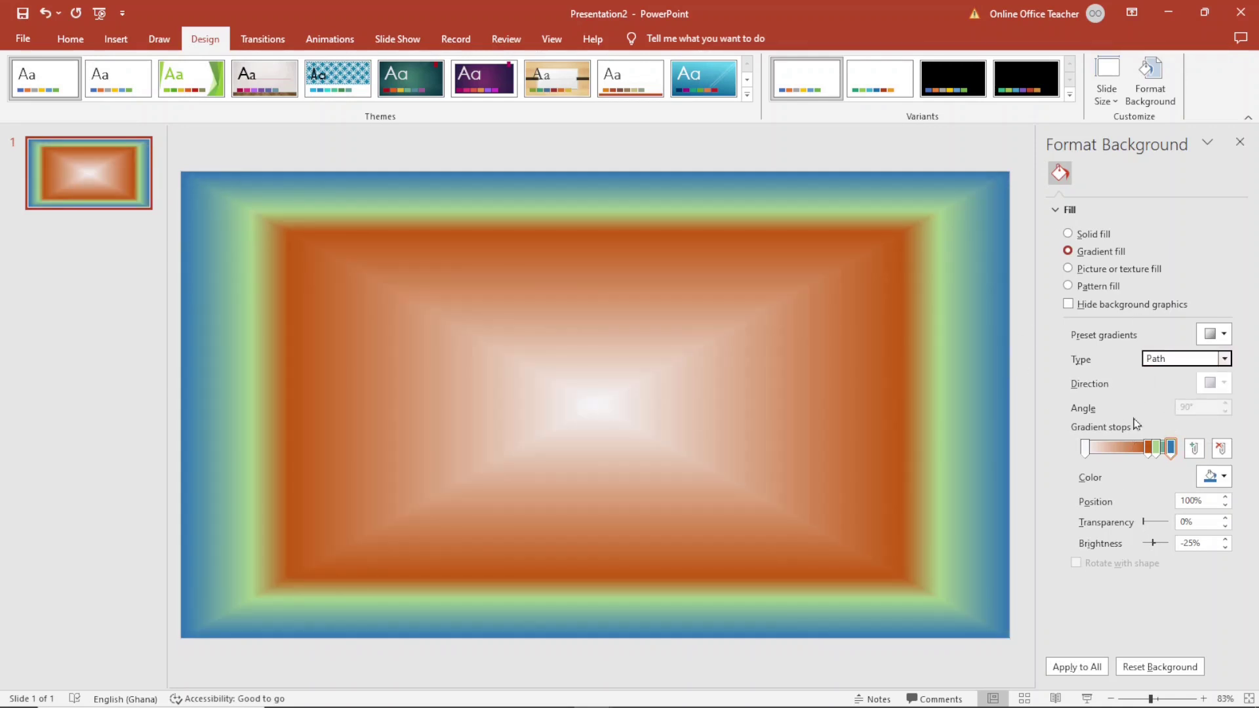
{"action": "left_click", "coordinate": [1084, 237]}
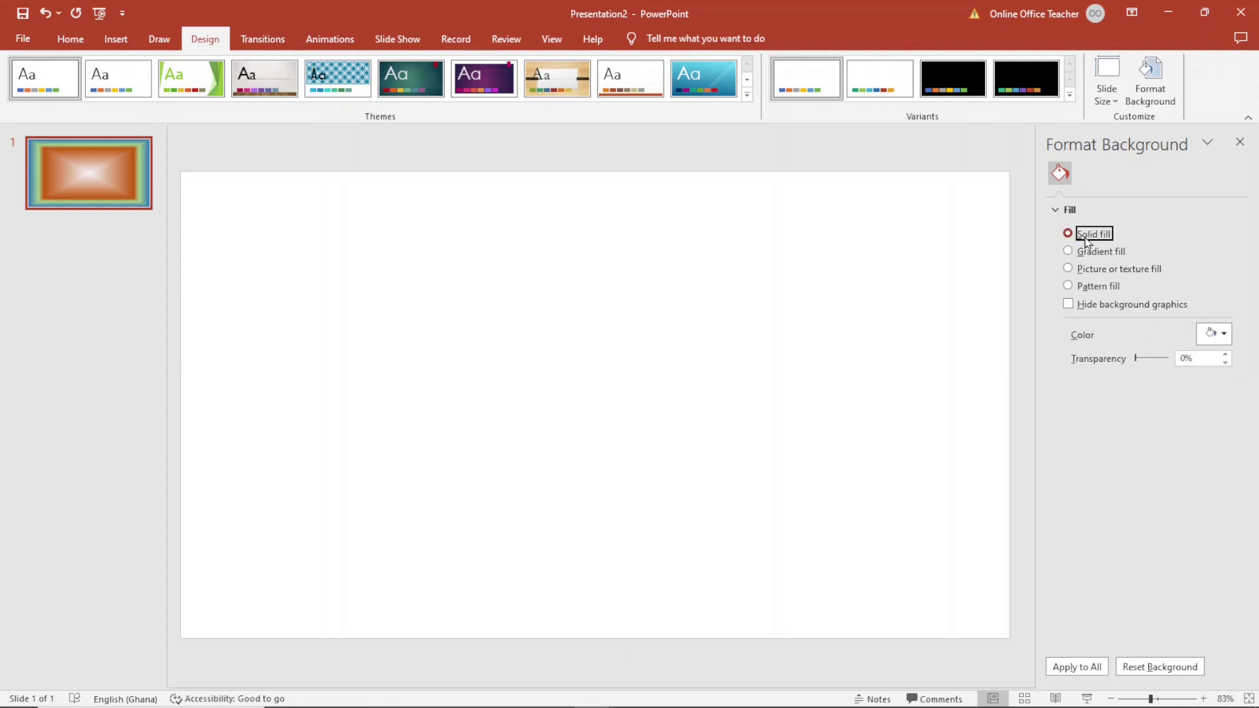
- Try light blue, dark grey, dark gold and light green backgrounds, settling on medium grey
{"action": "left_click", "coordinate": [1224, 334]}
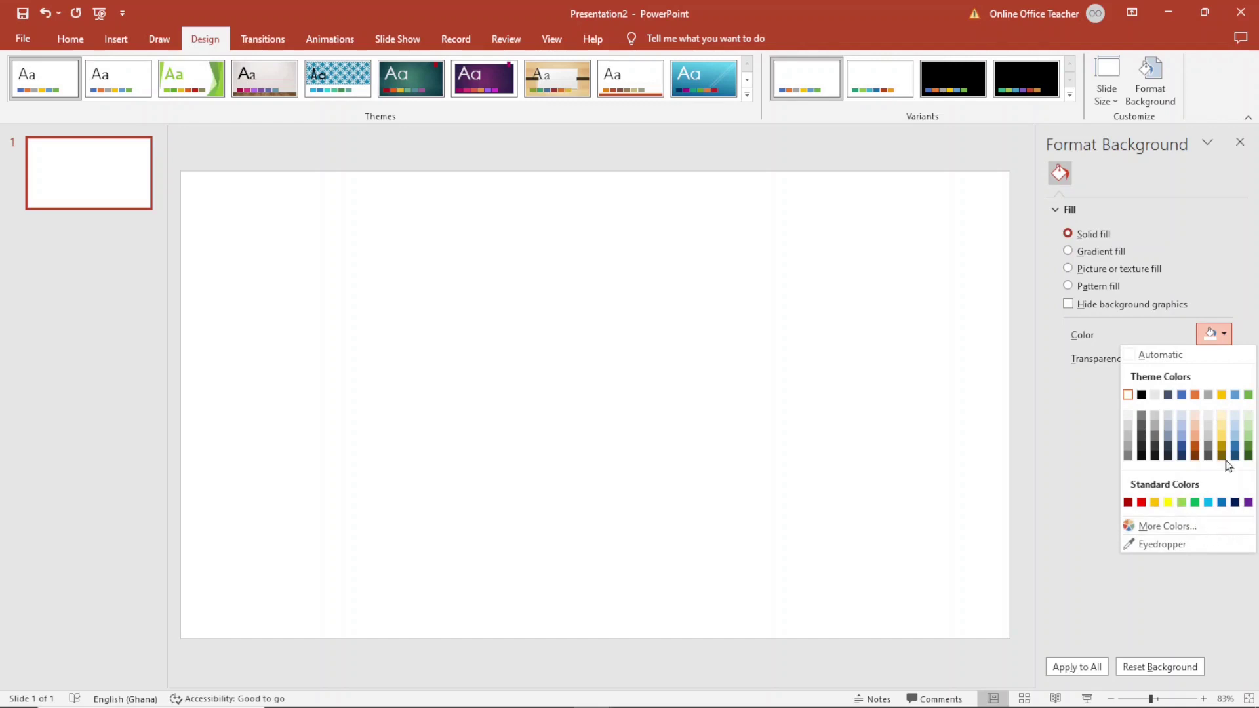
{"action": "left_click", "coordinate": [1181, 435]}
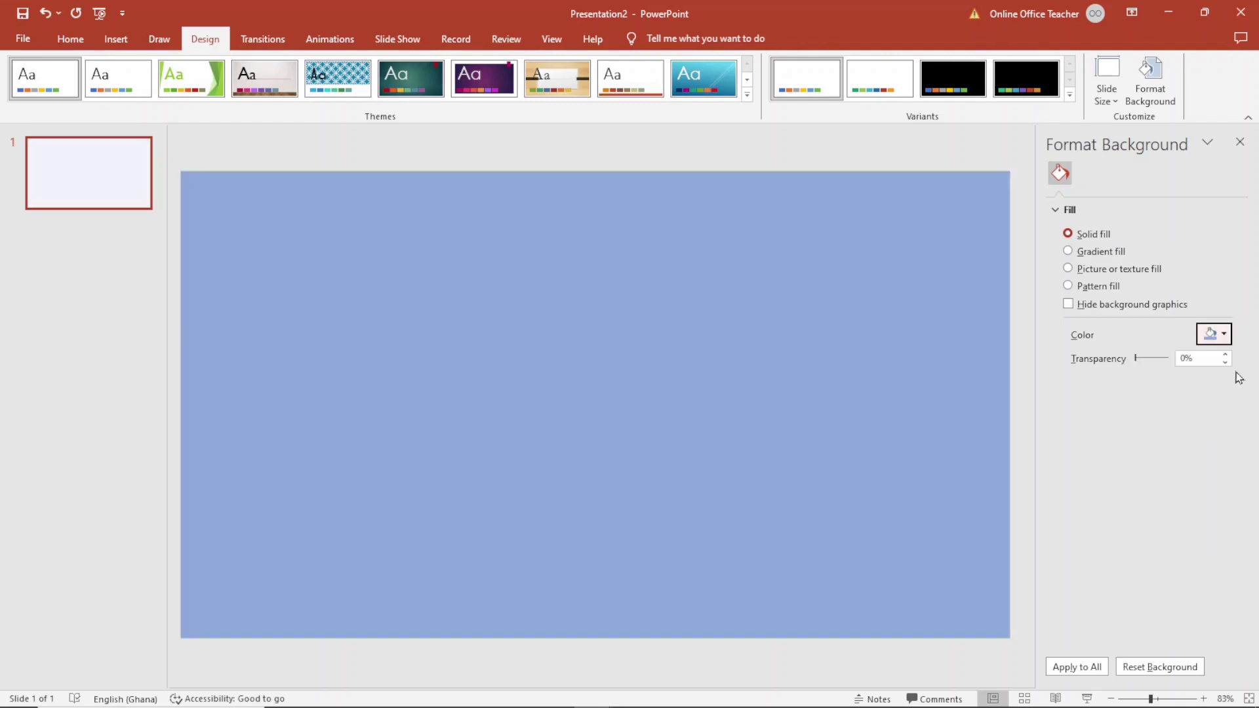
{"action": "left_click", "coordinate": [1223, 334]}
{"action": "left_click", "coordinate": [1235, 436]}
{"action": "left_click", "coordinate": [1224, 334]}
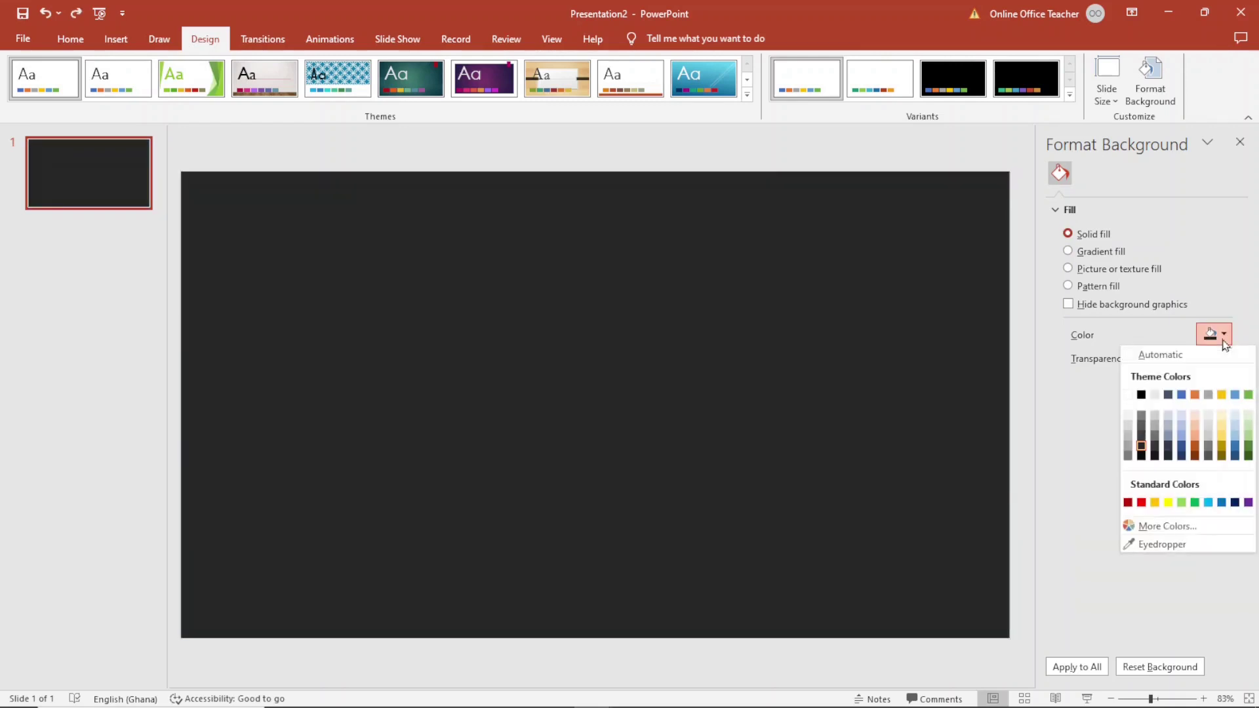
{"action": "left_click", "coordinate": [1222, 446]}
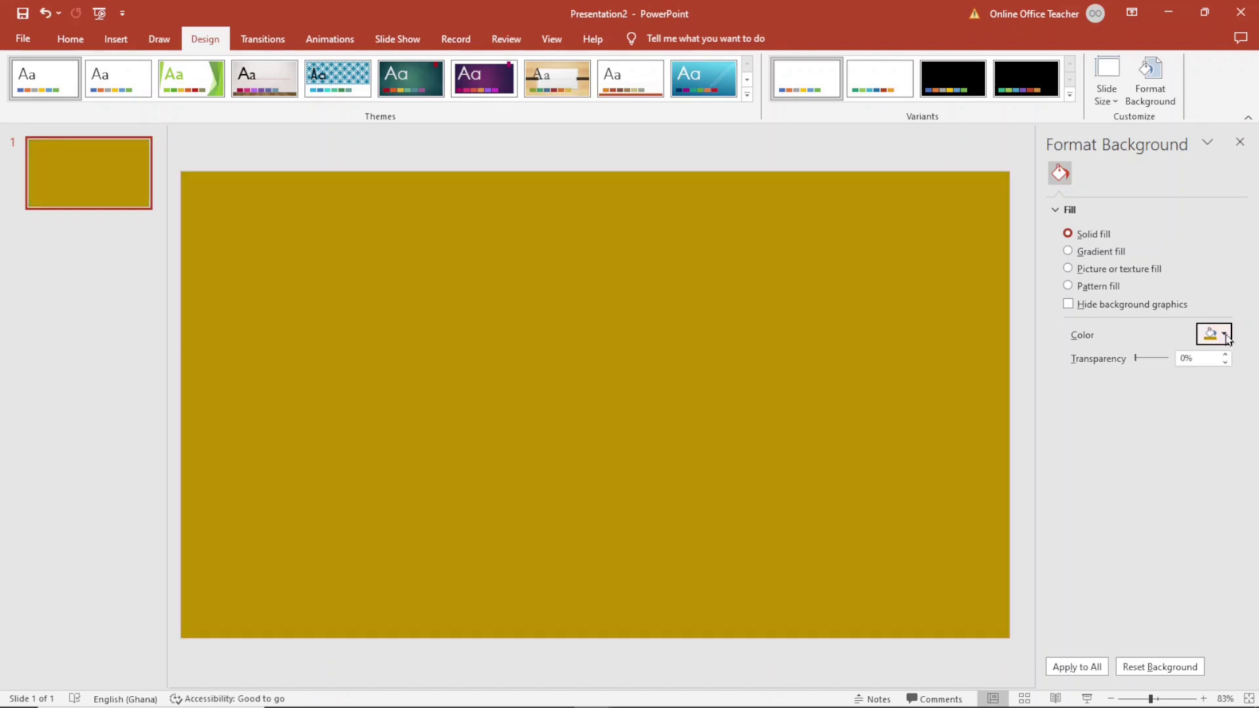
{"action": "left_click", "coordinate": [1223, 335]}
{"action": "left_click", "coordinate": [1247, 437]}
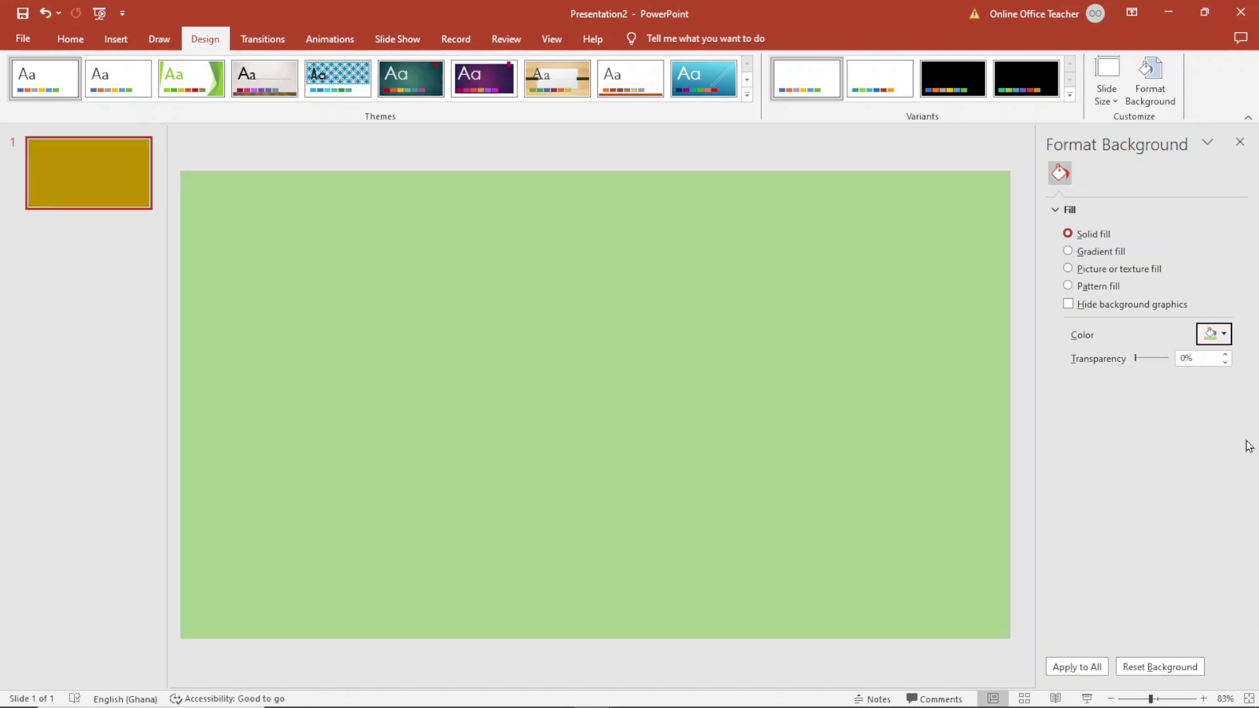
{"action": "left_click", "coordinate": [1223, 334]}
{"action": "left_click", "coordinate": [1206, 448]}
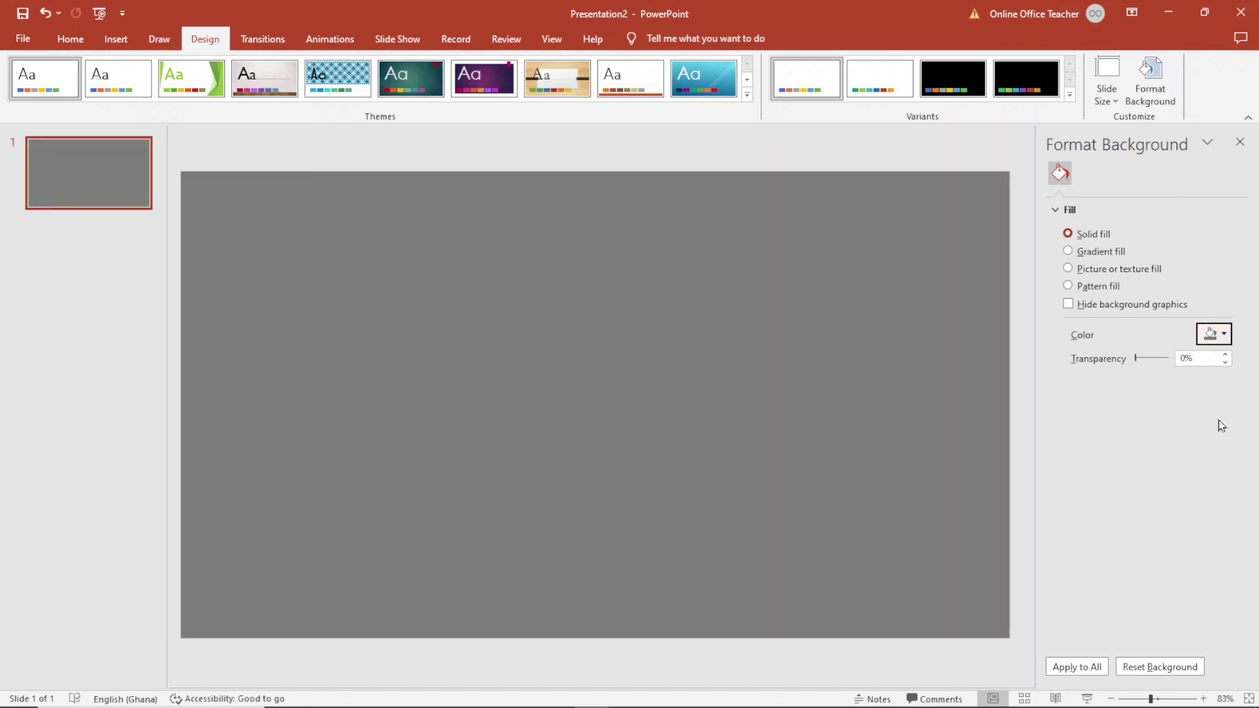
{"action": "left_click", "coordinate": [1224, 335]}
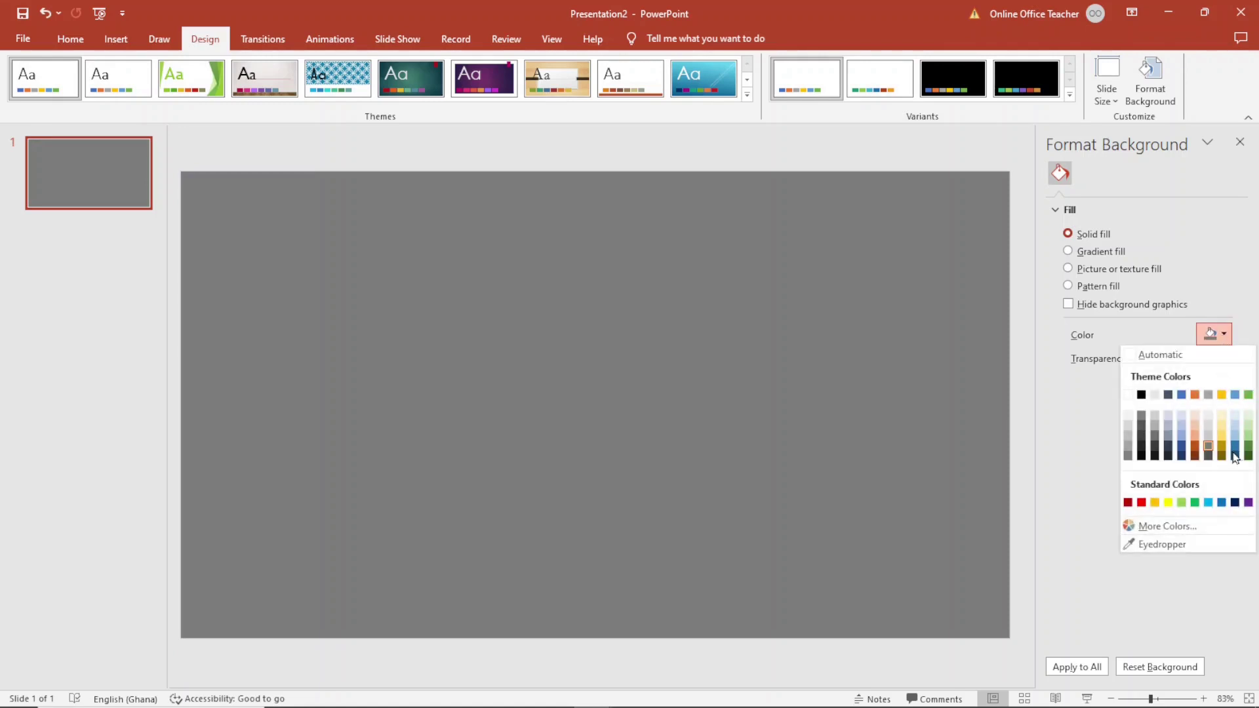
- Set the background to the custom hex colour 096A62 (teal)
{"action": "left_click", "coordinate": [1174, 527]}
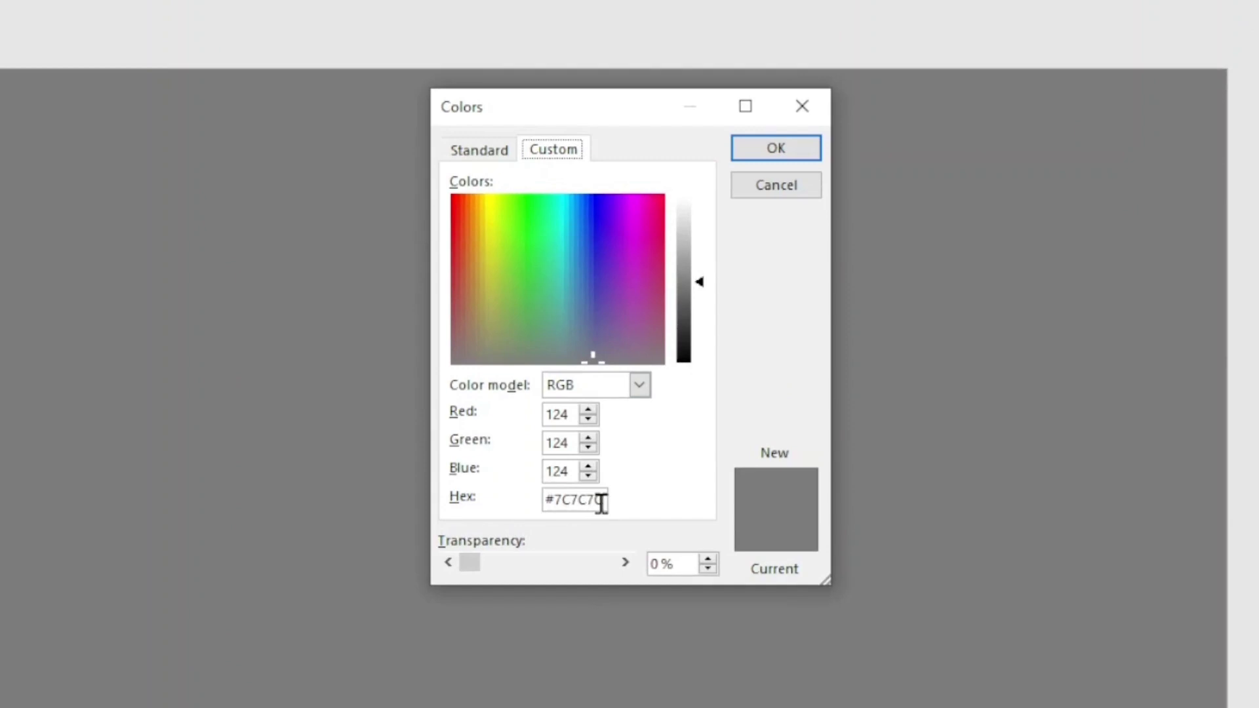
{"action": "left_click_drag", "start_coordinate": [602, 503], "coordinate": [554, 499]}
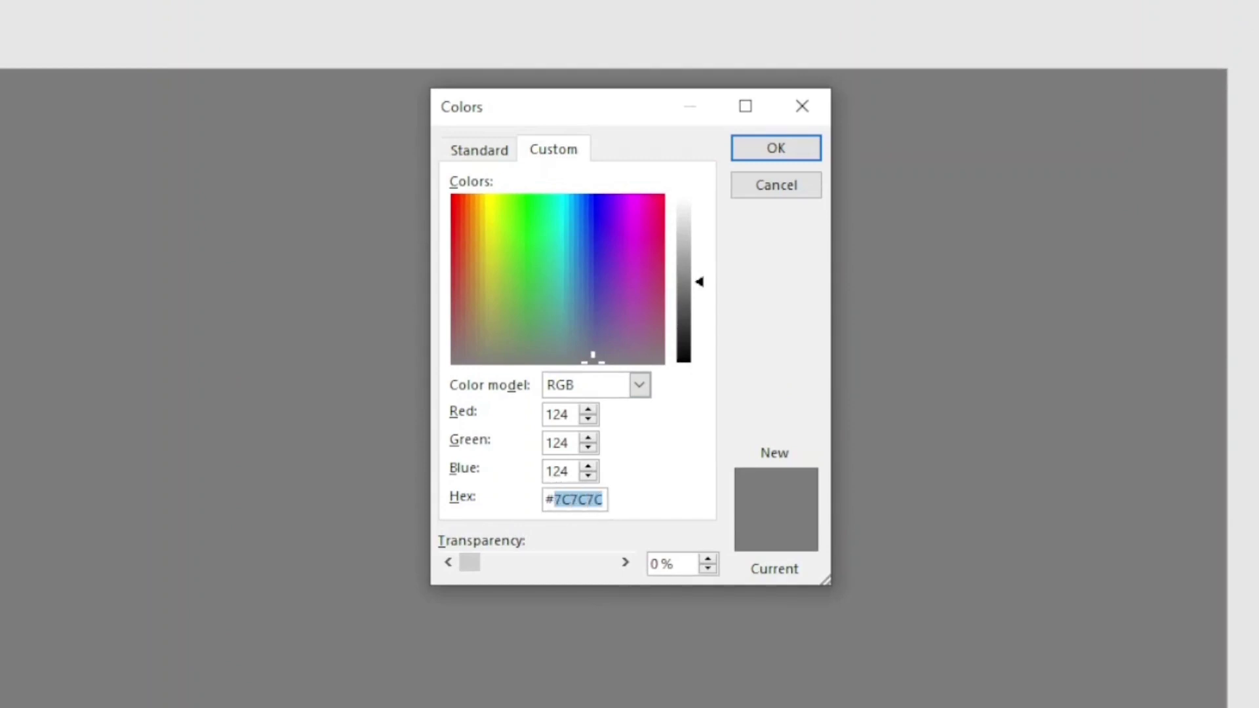
{"action": "type", "text": "096A62"}
{"action": "left_click", "coordinate": [557, 469]}
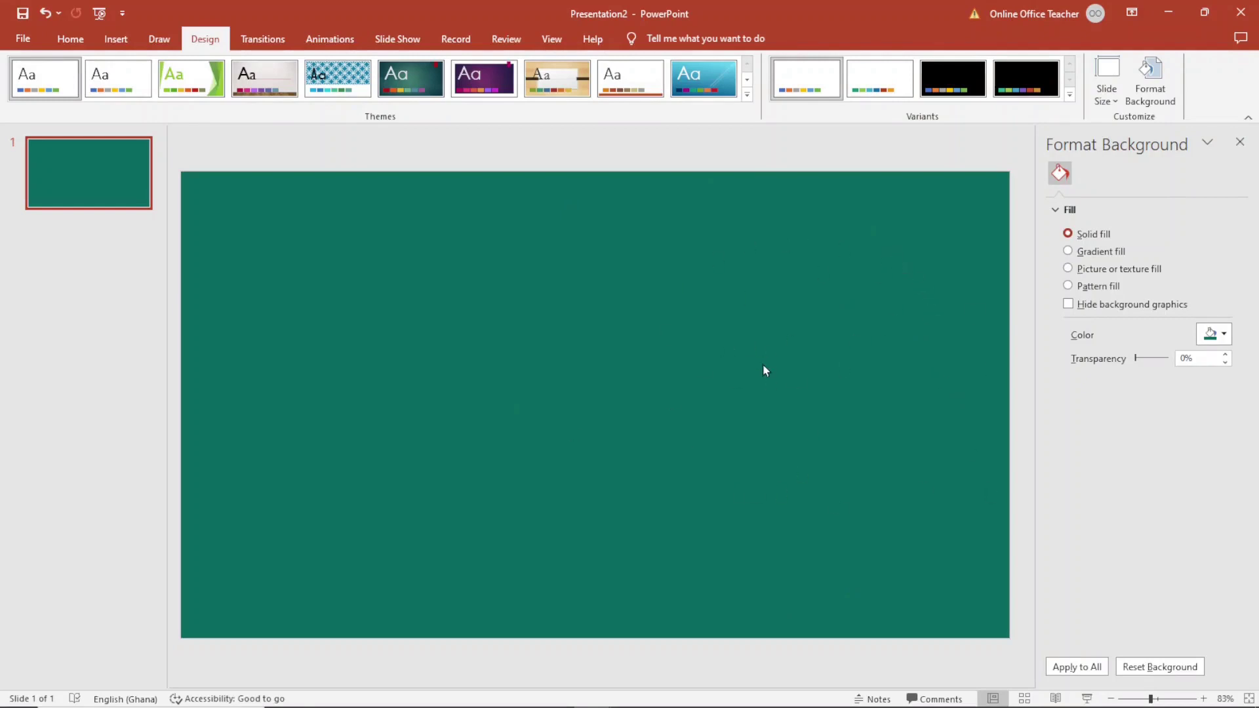
{"action": "key", "text": "alt+Tab"}
- Select the '10 - Copy' image in the thumbnail folder
{"action": "left_click", "coordinate": [637, 308]}
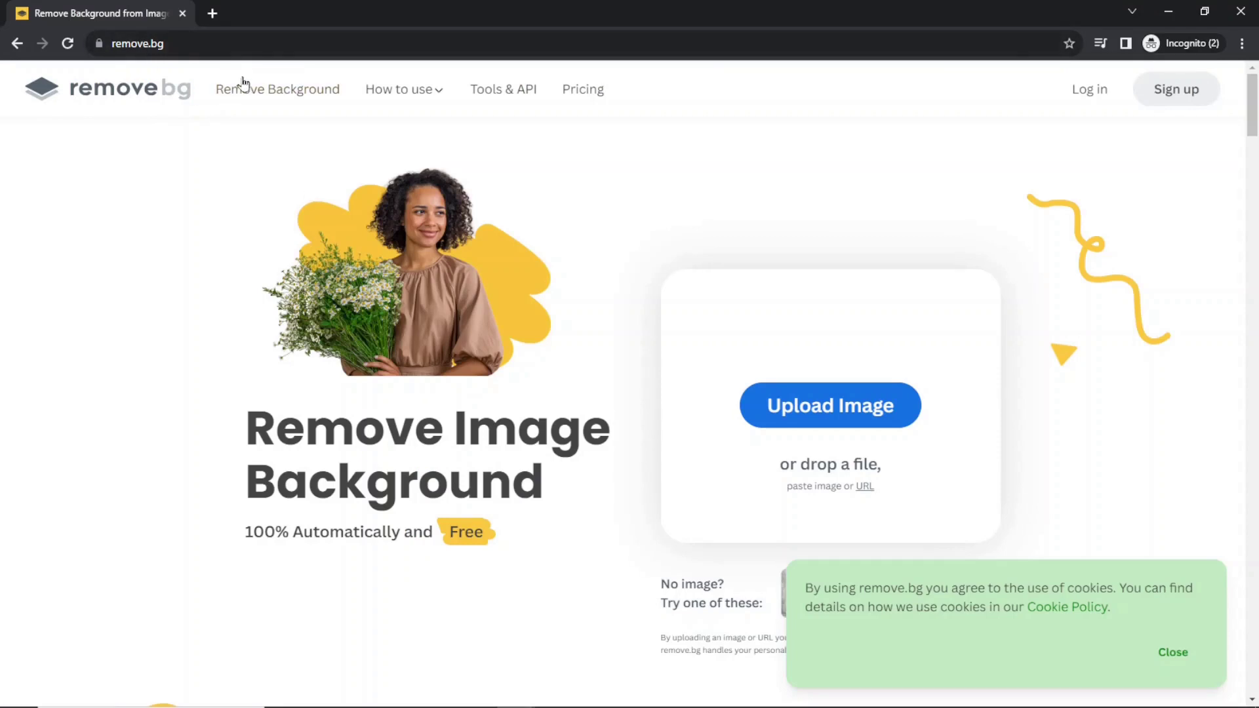
- Upload the '10 - Copy' photo to remove.bg and download the background-free cut-out
{"action": "key", "text": "alt+Tab"}
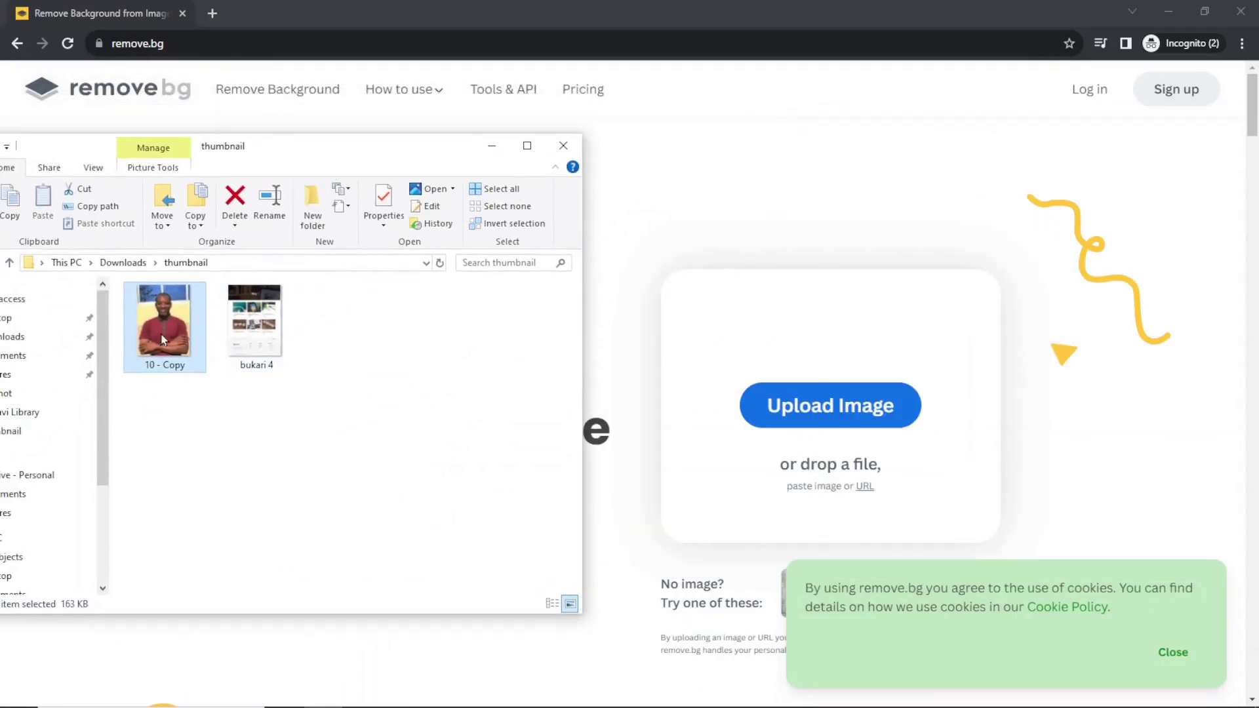
{"action": "left_click_drag", "start_coordinate": [441, 417], "coordinate": [816, 391]}
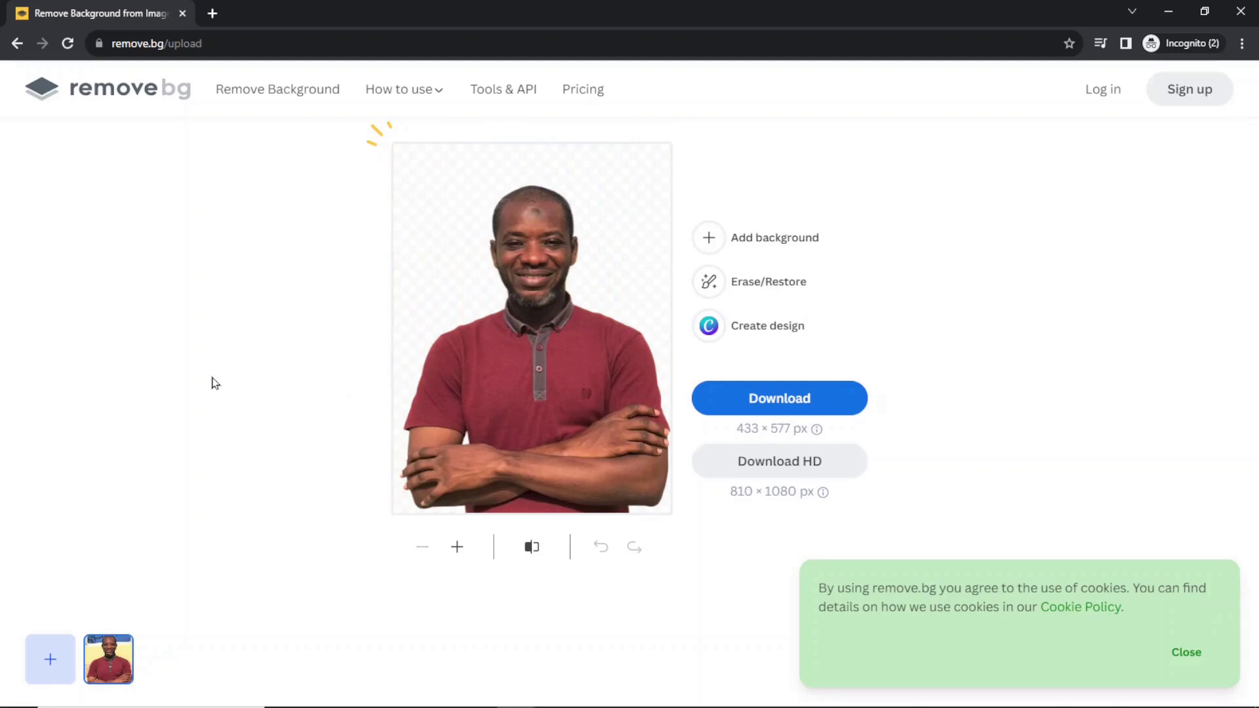
{"action": "left_click", "coordinate": [811, 405]}
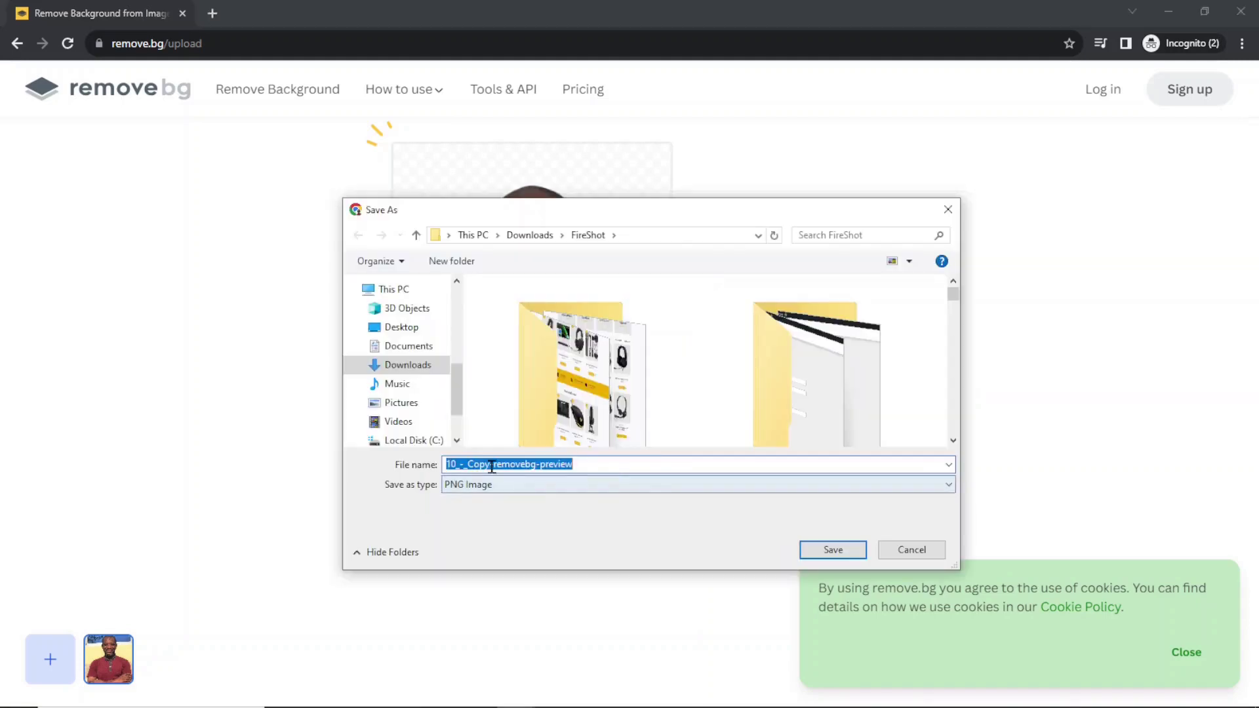
- Save the cut-out as a PNG named 'image' in Downloads\thumbnail
{"action": "type", "text": "i"}
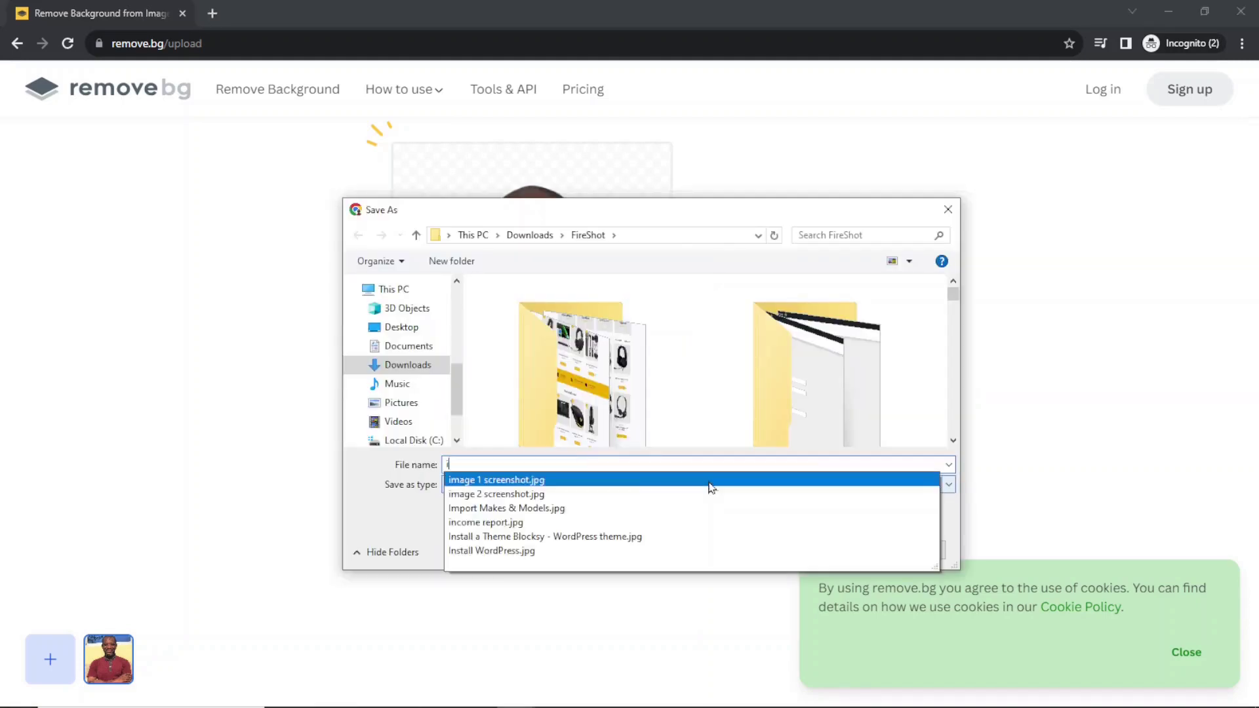
{"action": "type", "text": "mage"}
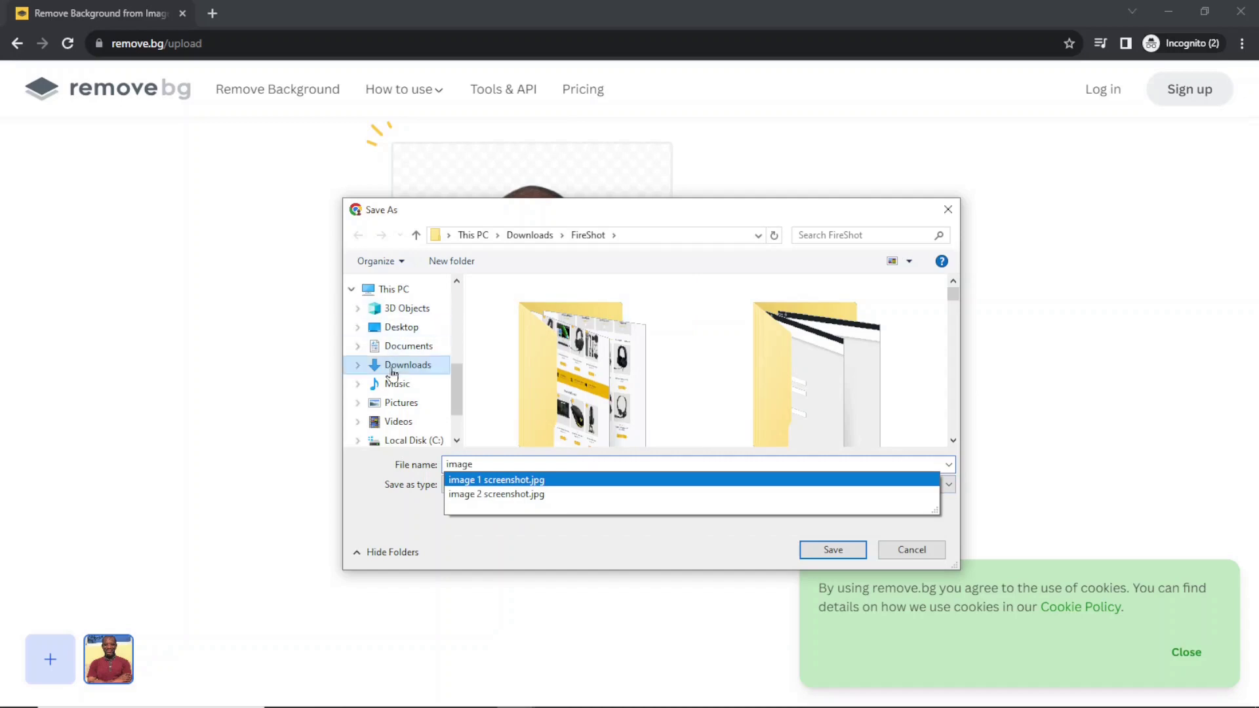
{"action": "key", "text": "Escape"}
{"action": "key", "text": "alt+Up"}
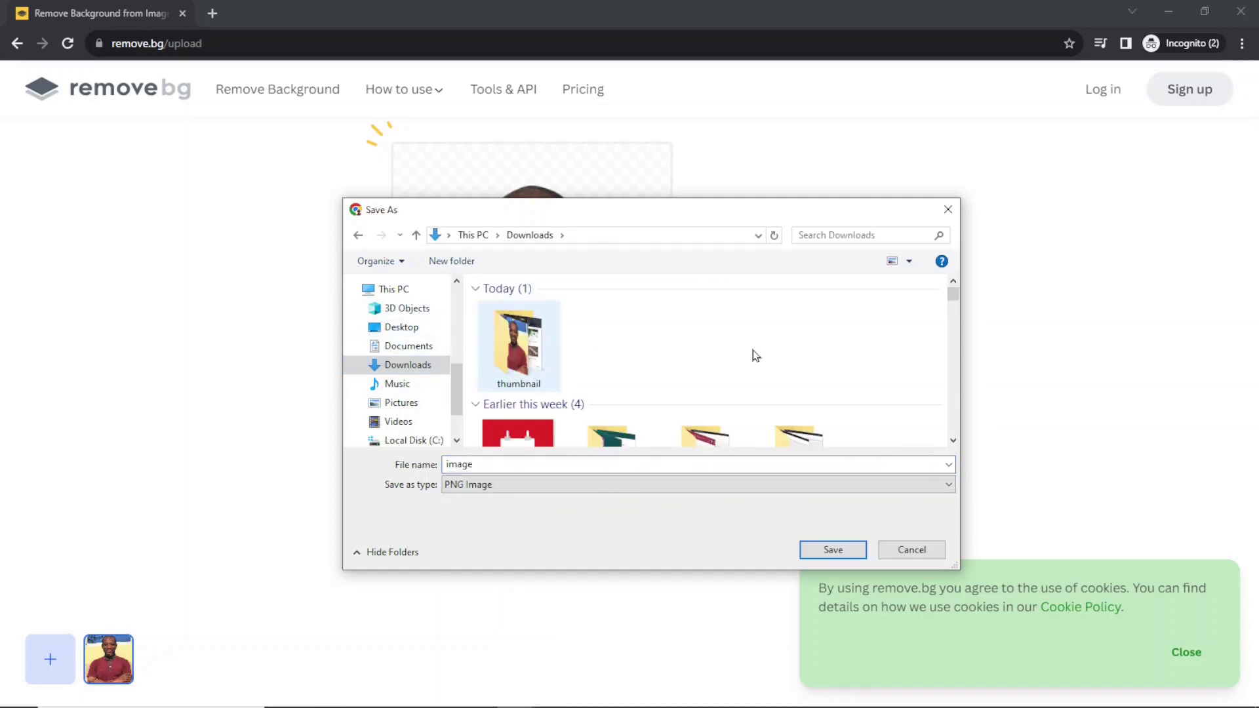
{"action": "left_click", "coordinate": [829, 554]}
{"action": "left_click", "coordinate": [831, 554]}
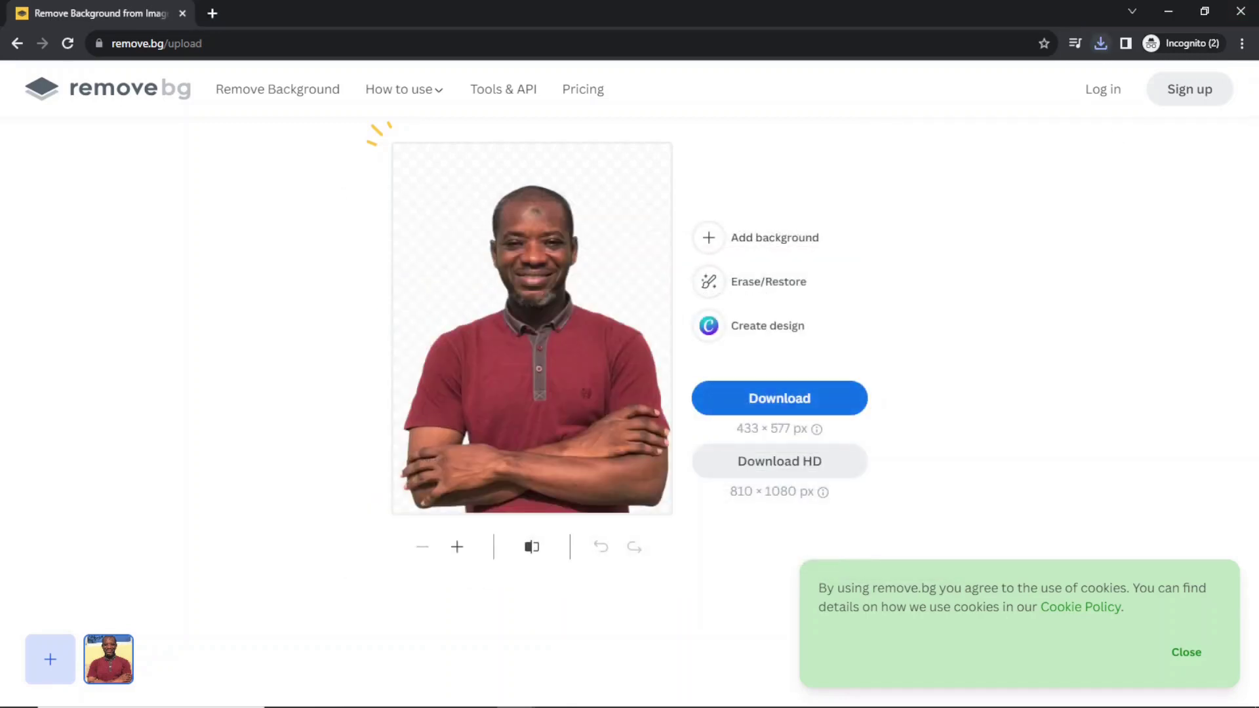
{"action": "left_click", "coordinate": [1240, 11]}
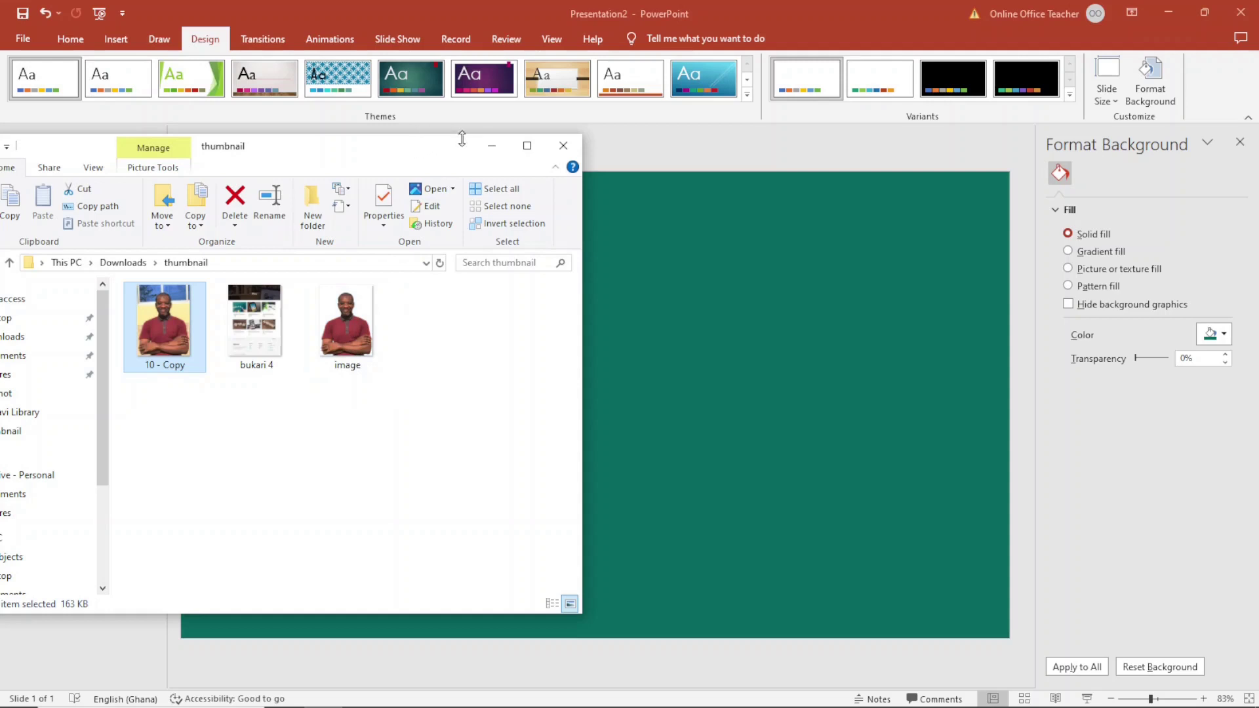
- Drop the 'image' cut-out onto the teal slide, then delete it again
{"action": "left_click", "coordinate": [335, 318]}
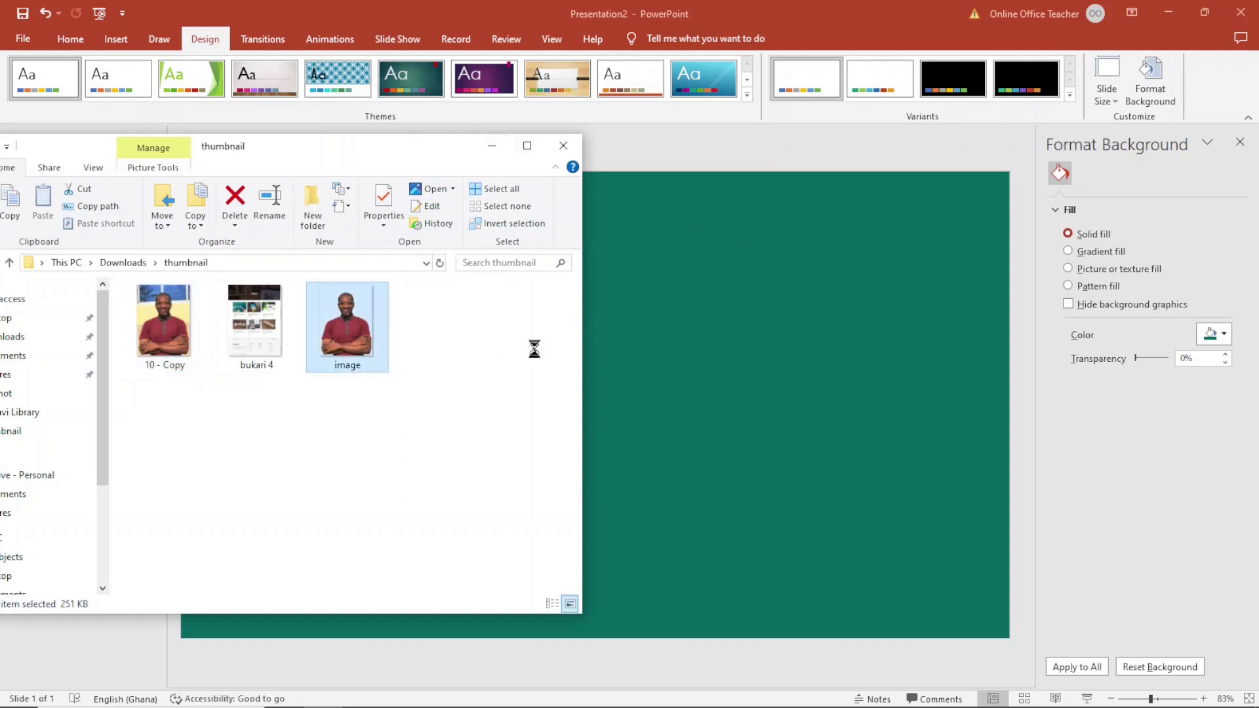
{"action": "left_click_drag", "start_coordinate": [534, 349], "coordinate": [820, 360]}
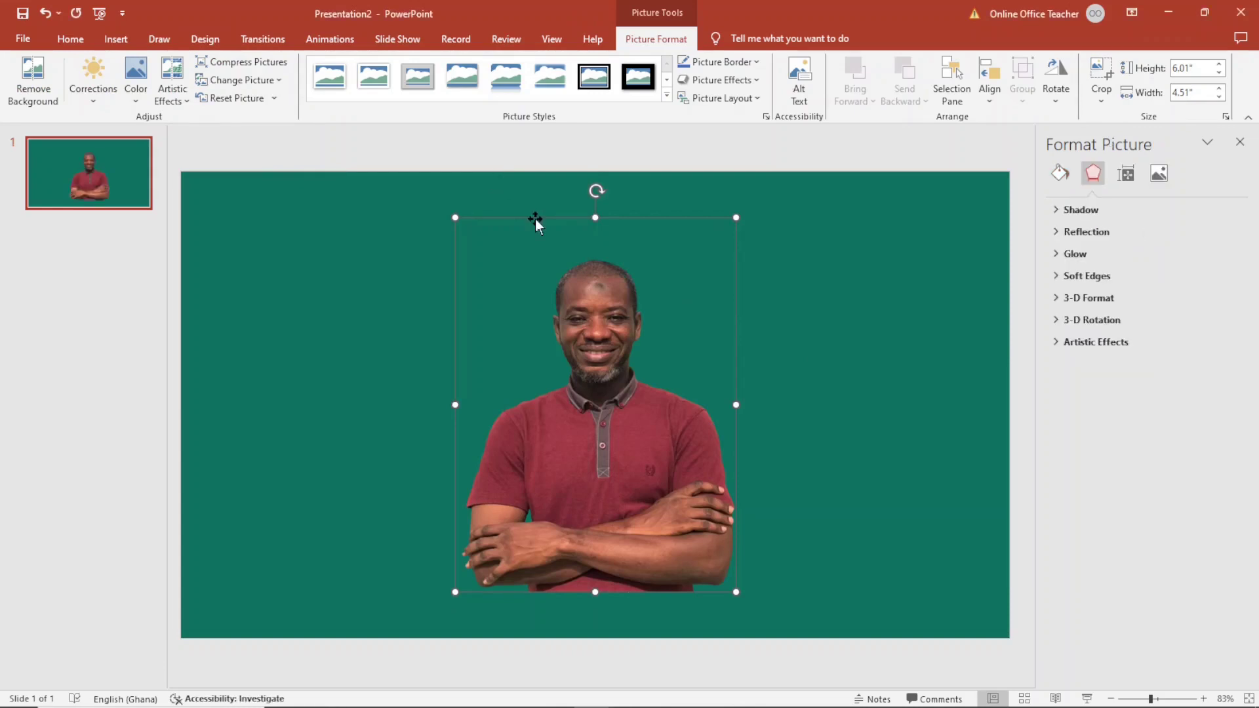
{"action": "key", "text": "Delete"}
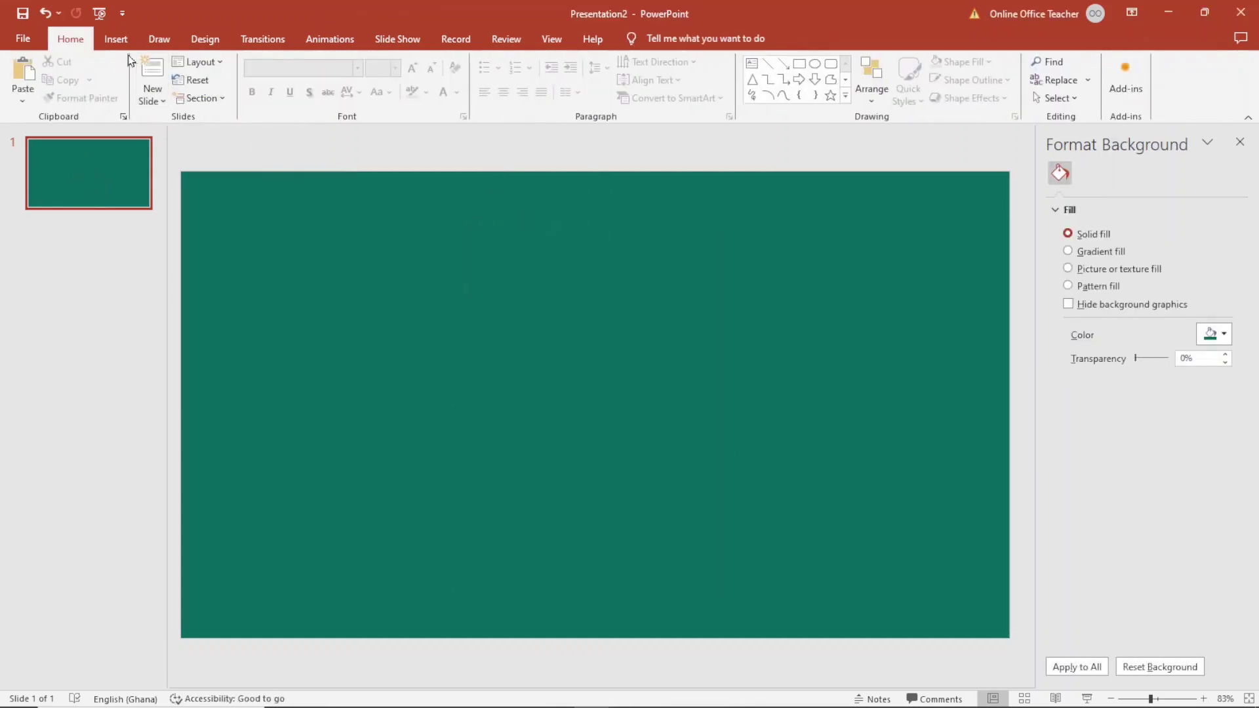
- Insert the 'image' cut-out from the thumbnail folder onto the slide
{"action": "left_click", "coordinate": [115, 41]}
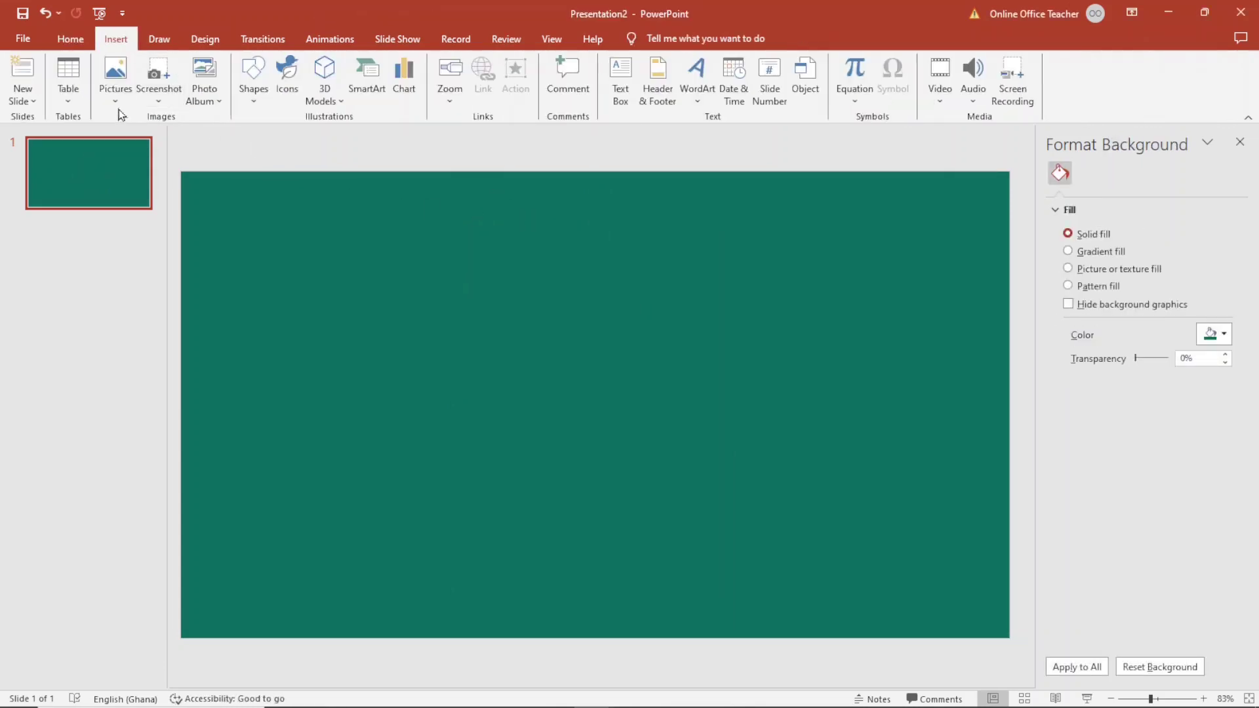
{"action": "left_click", "coordinate": [115, 86]}
{"action": "left_click", "coordinate": [147, 158]}
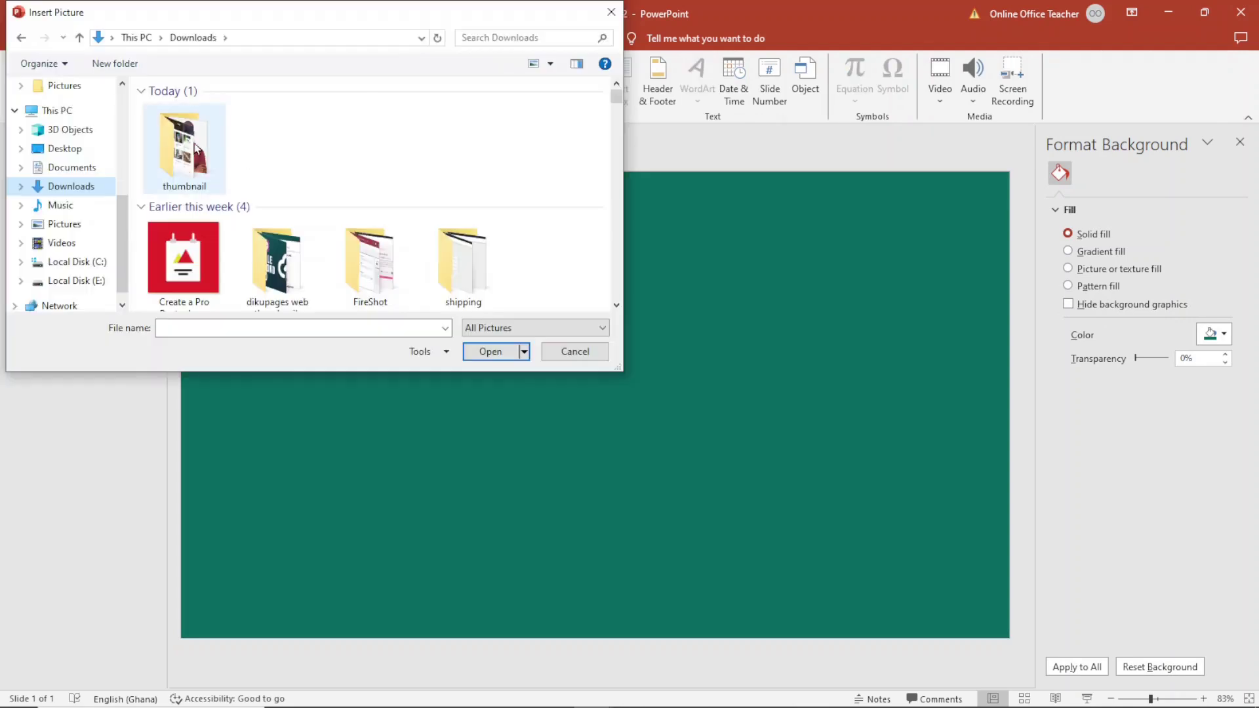
{"action": "double_click", "coordinate": [374, 262]}
{"action": "left_click", "coordinate": [371, 119]}
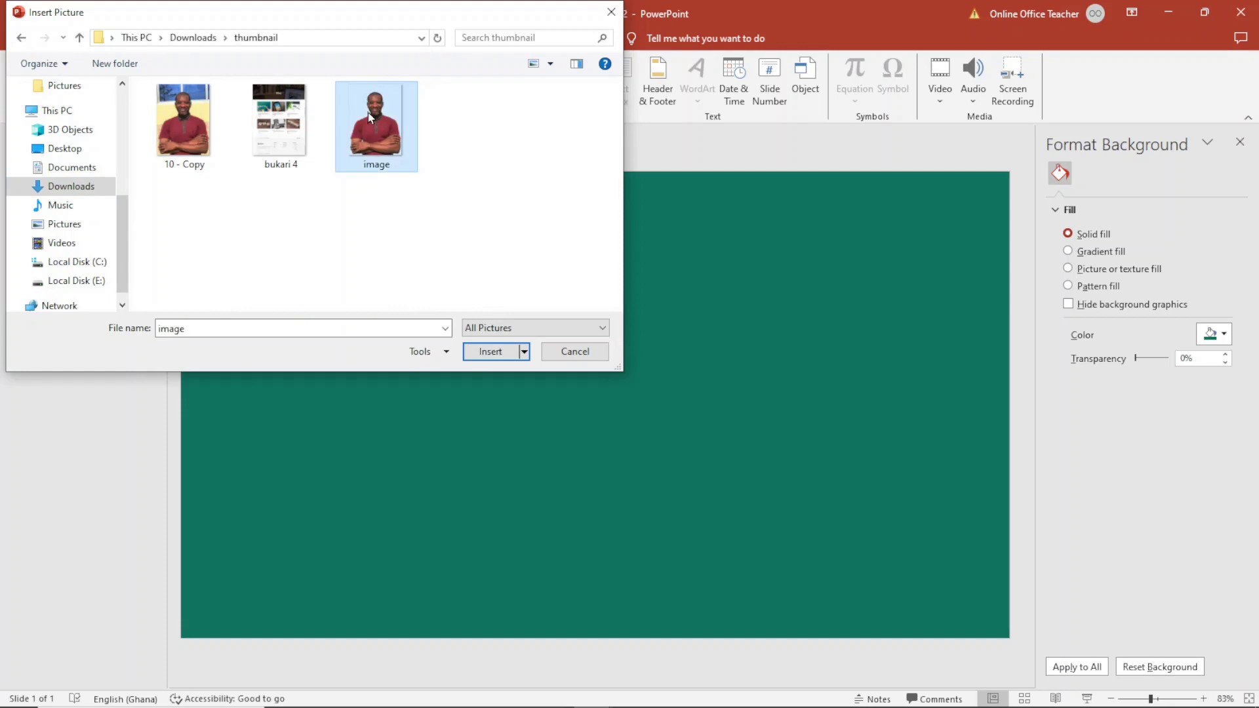
{"action": "left_click", "coordinate": [485, 353]}
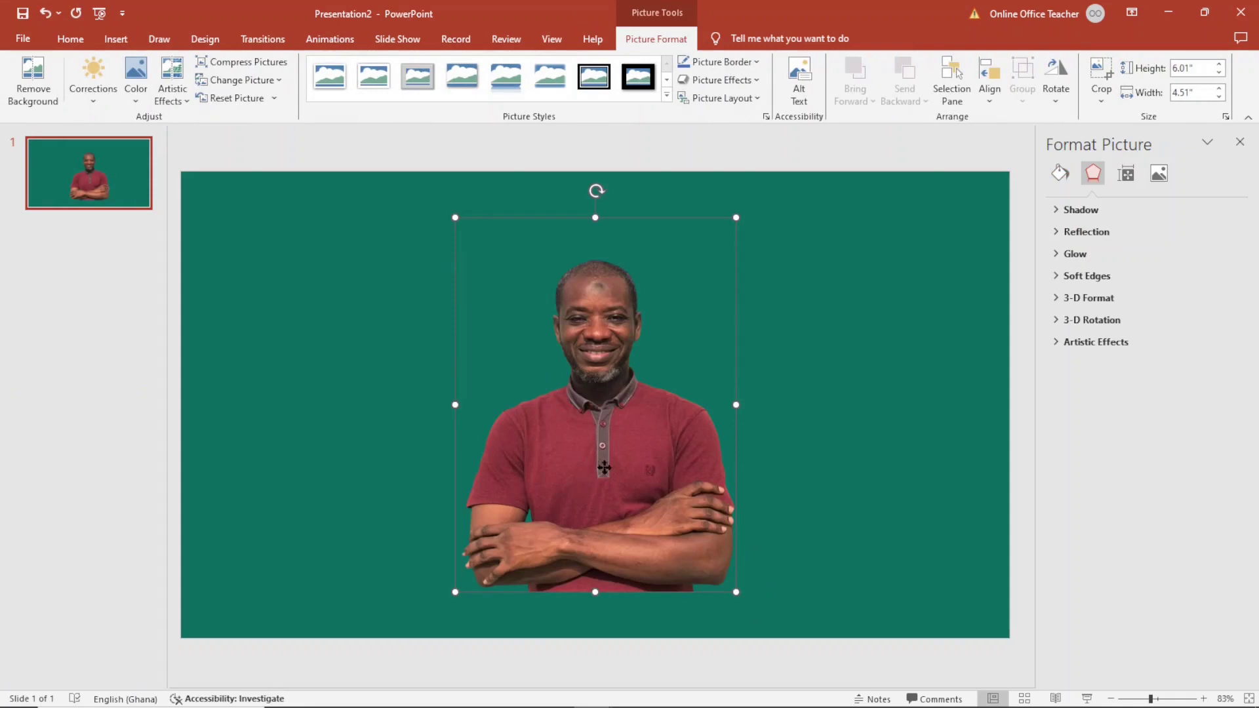
- Move the photo to the bottom right and enlarge it to 11.04" by 8.29"
{"action": "left_click_drag", "start_coordinate": [583, 460], "coordinate": [879, 521]}
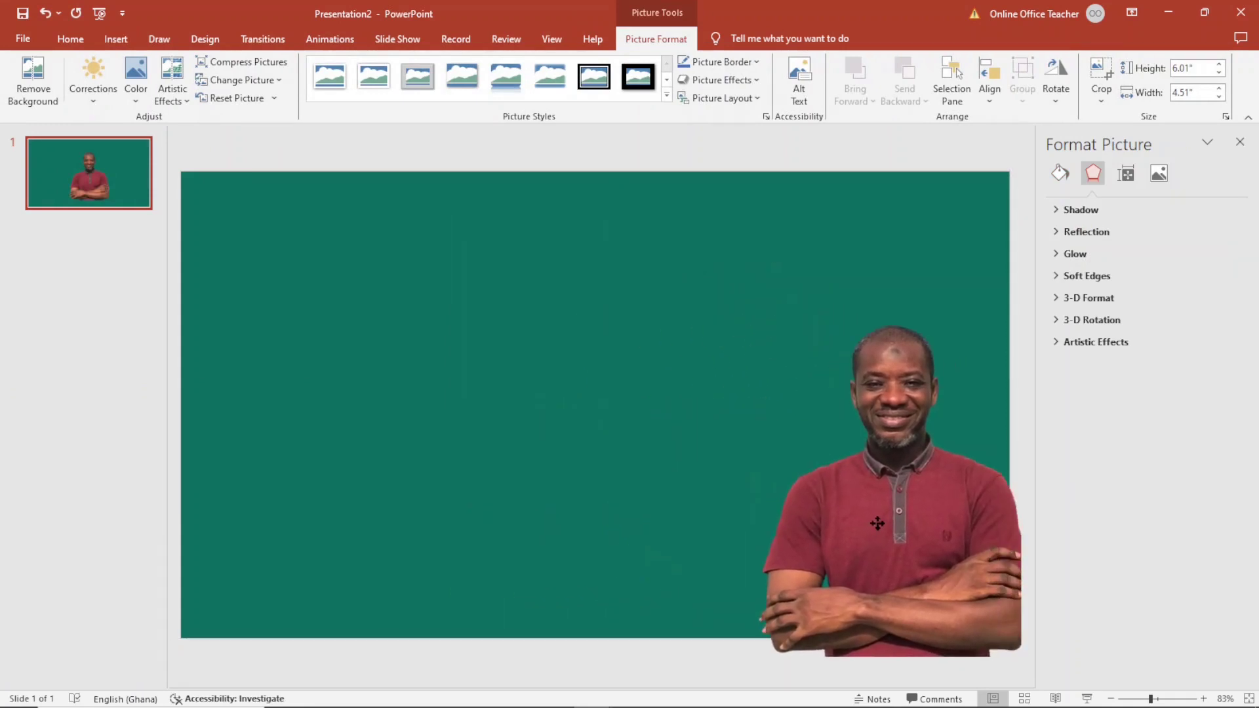
{"action": "left_click_drag", "start_coordinate": [747, 276], "coordinate": [588, 190]}
{"action": "mouse_move", "coordinate": [836, 396]}
{"action": "left_mouse_down"}
{"action": "mouse_move", "coordinate": [837, 379]}
{"action": "mouse_move", "coordinate": [849, 389]}
{"action": "left_mouse_up"}
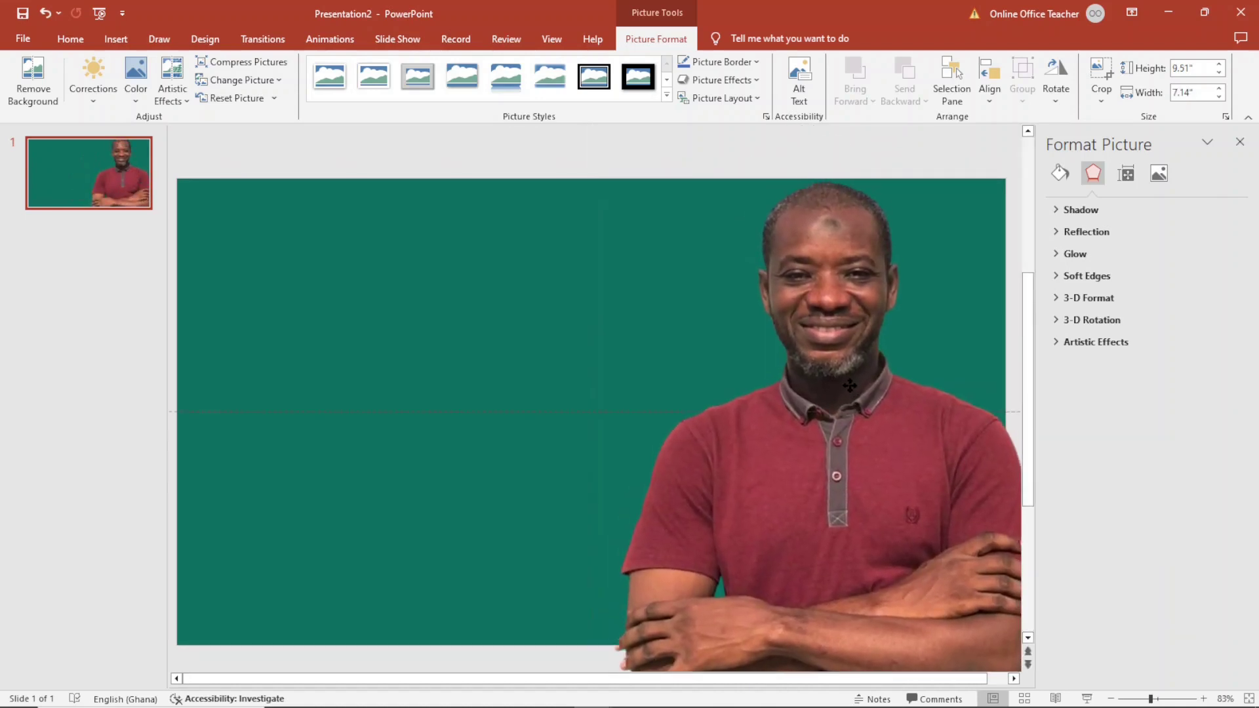
{"action": "scroll", "coordinate": [794, 482], "scroll_direction": "down", "scroll_amount": 1}
{"action": "scroll", "coordinate": [795, 482], "scroll_direction": "down", "scroll_amount": 2}
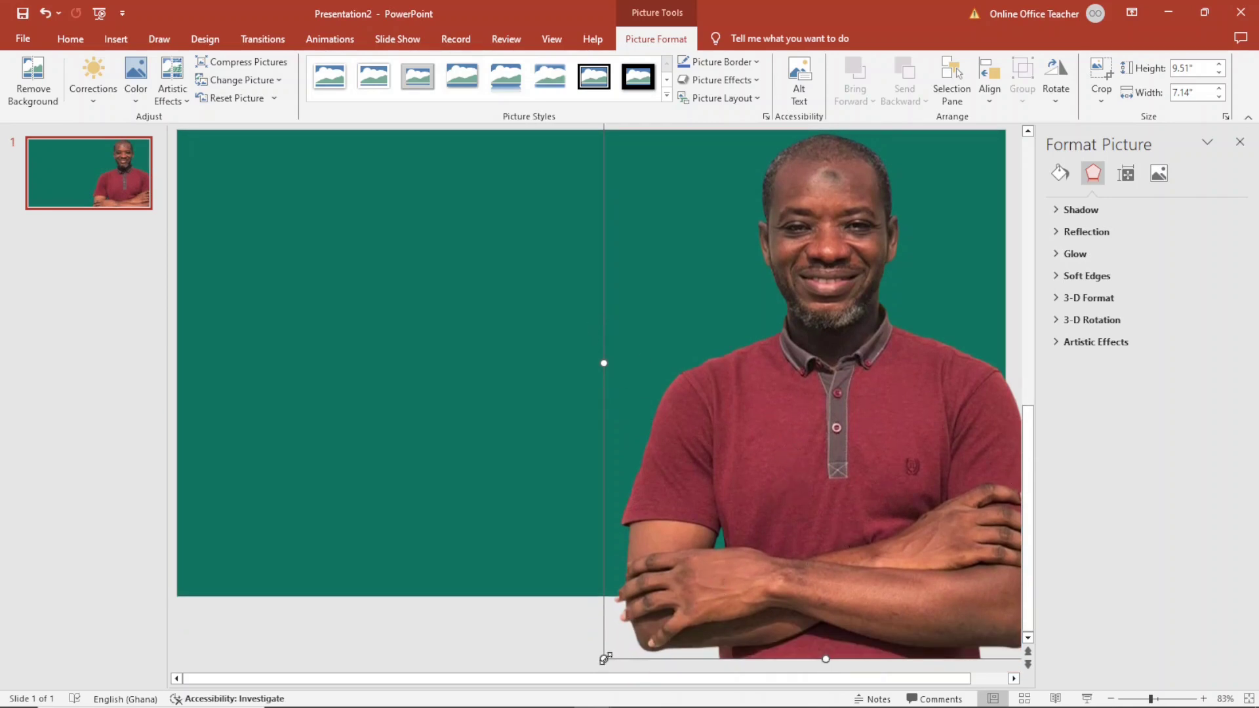
{"action": "left_click_drag", "start_coordinate": [604, 659], "coordinate": [531, 666]}
{"action": "left_click_drag", "start_coordinate": [775, 515], "coordinate": [780, 505]}
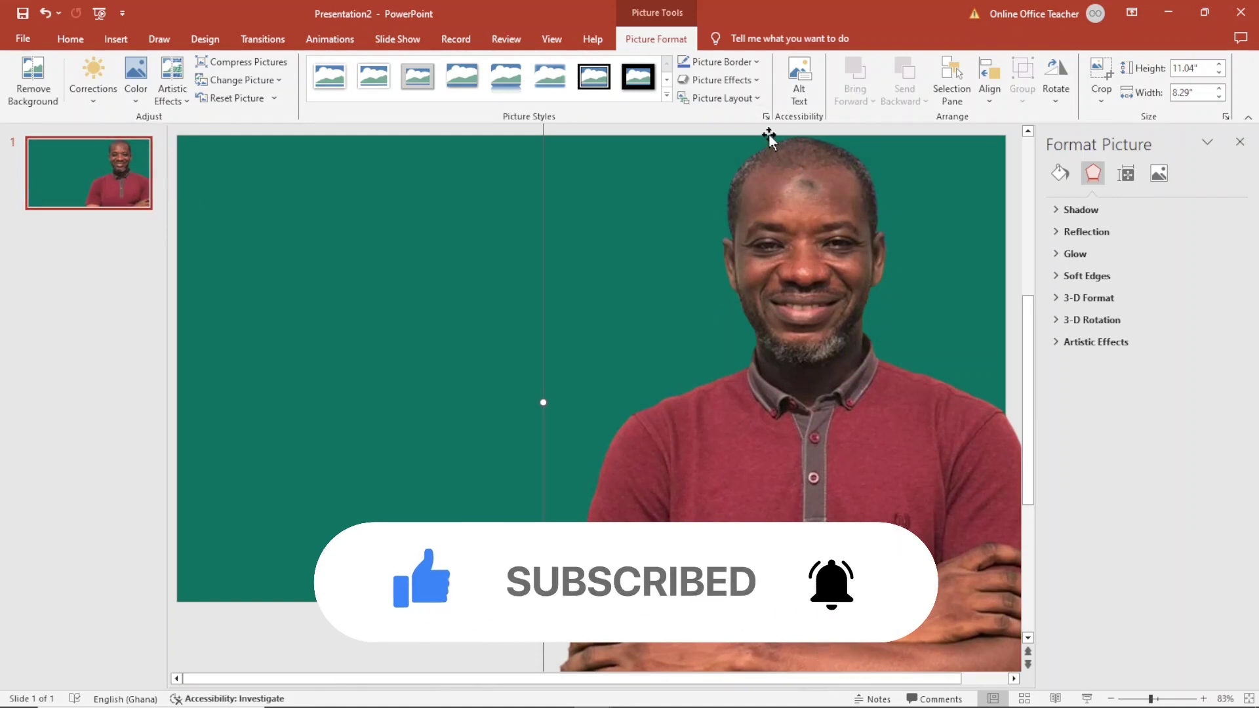
- Apply a centred outer shadow to the presenter photo
{"action": "left_click", "coordinate": [743, 84]}
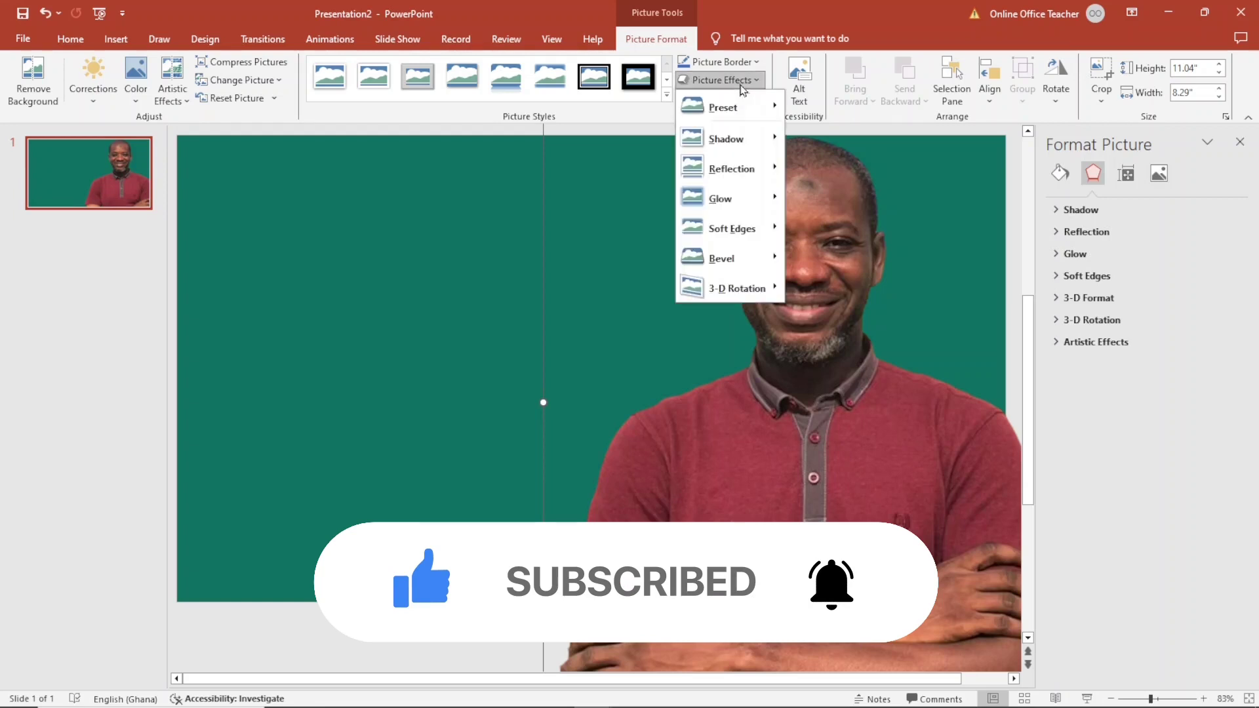
{"action": "mouse_move", "coordinate": [738, 151]}
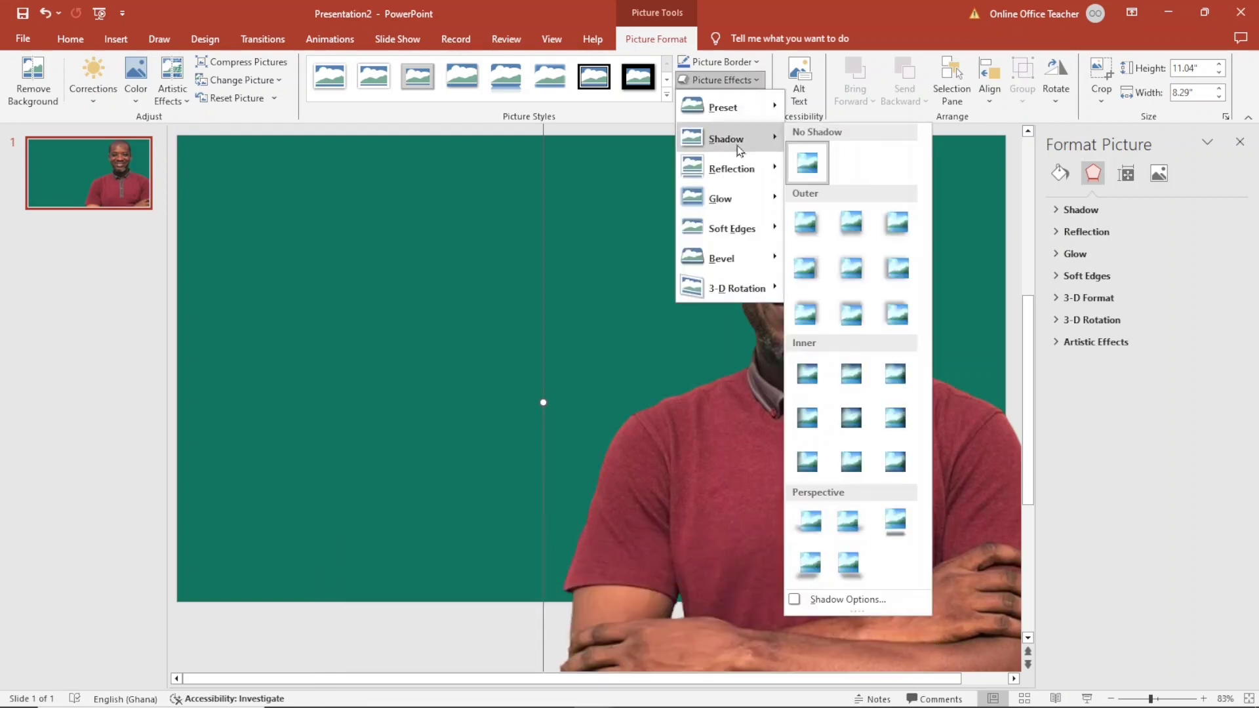
{"action": "left_click", "coordinate": [847, 269]}
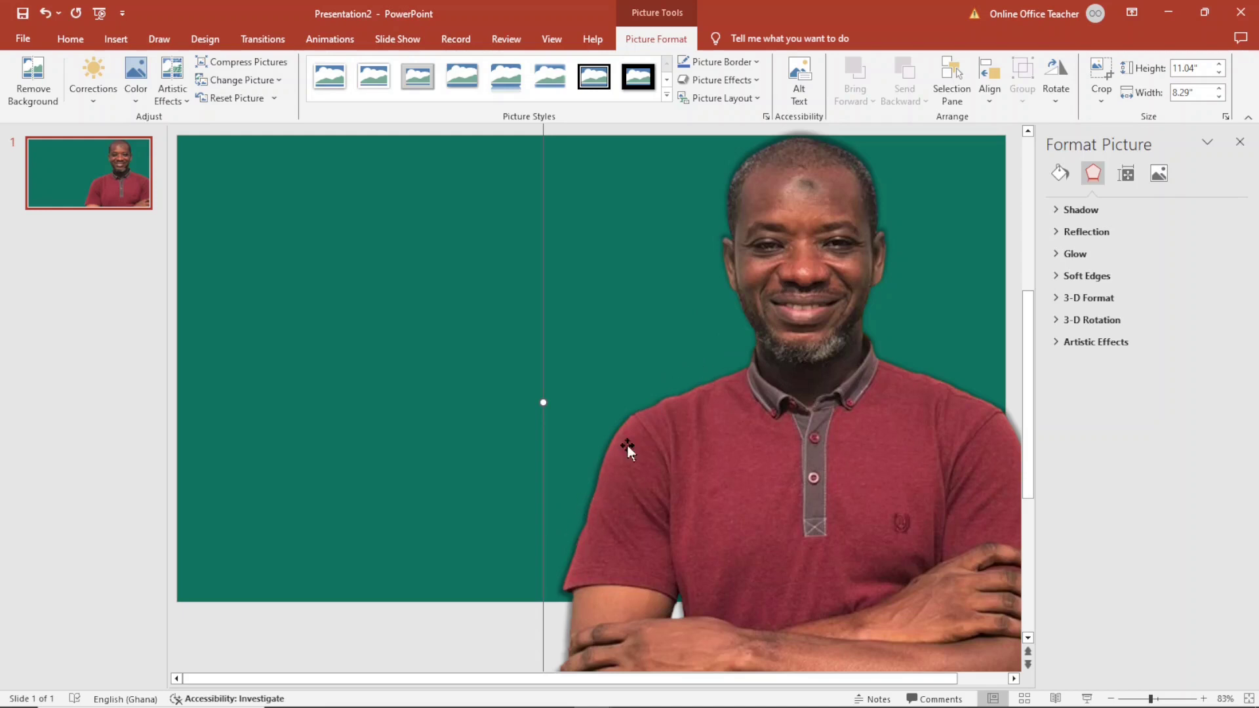
- Change the photo's shadow colour to white in Shadow Options
{"action": "left_click", "coordinate": [754, 88]}
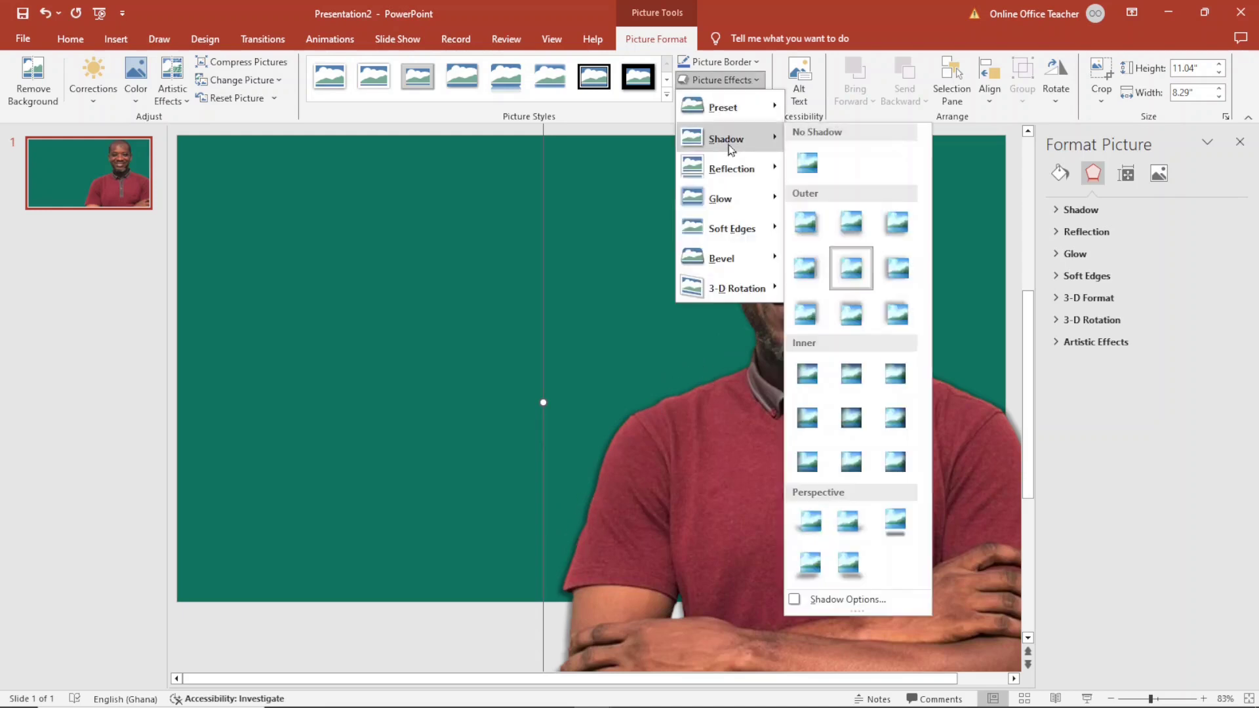
{"action": "left_click", "coordinate": [841, 600]}
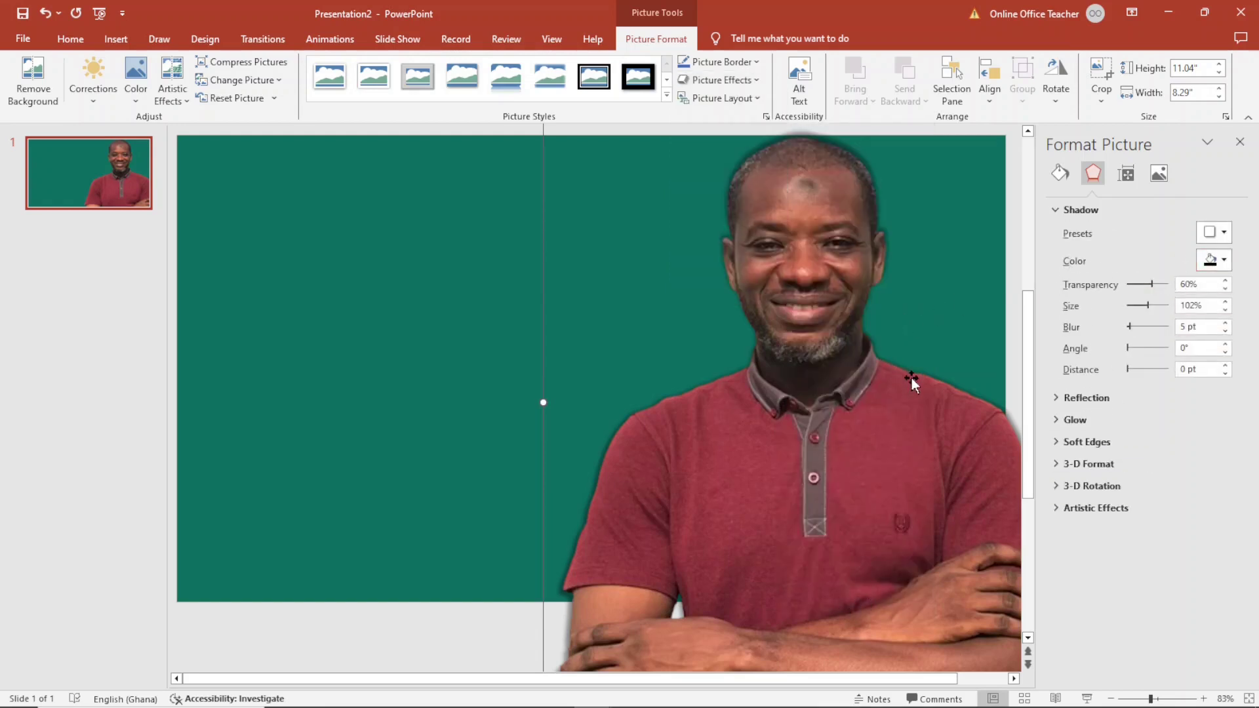
{"action": "left_click", "coordinate": [1223, 260]}
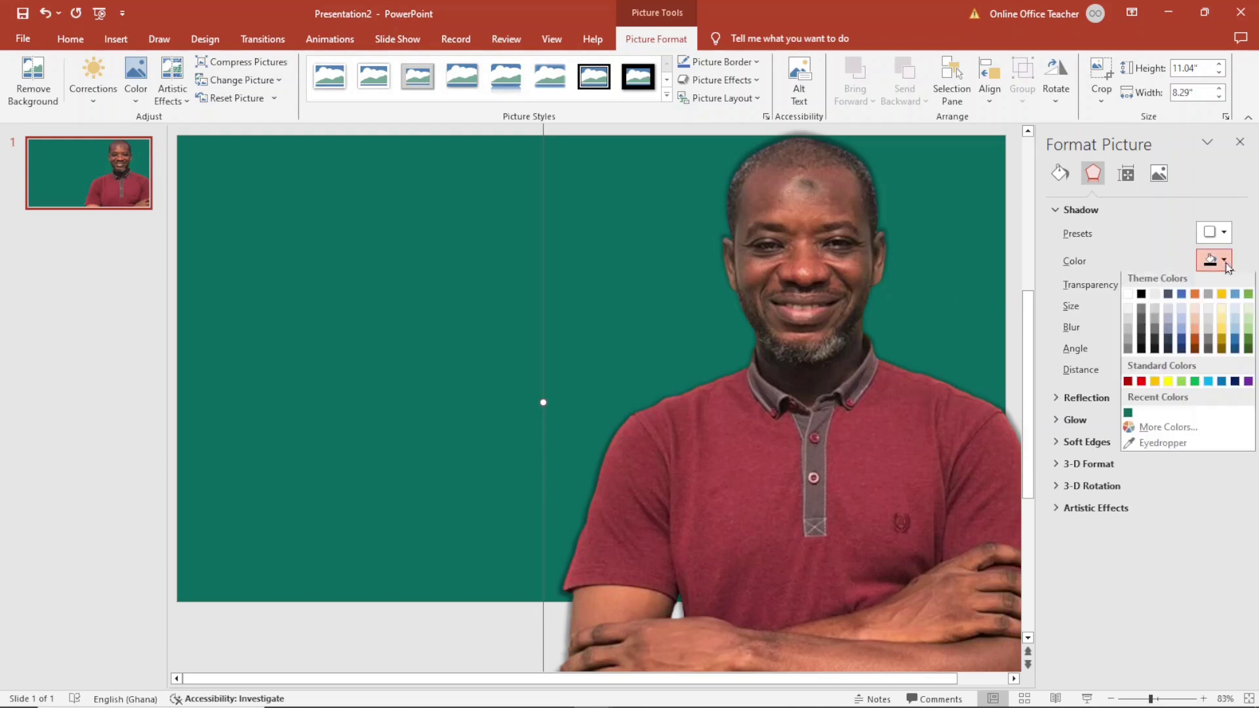
{"action": "left_click", "coordinate": [1127, 298]}
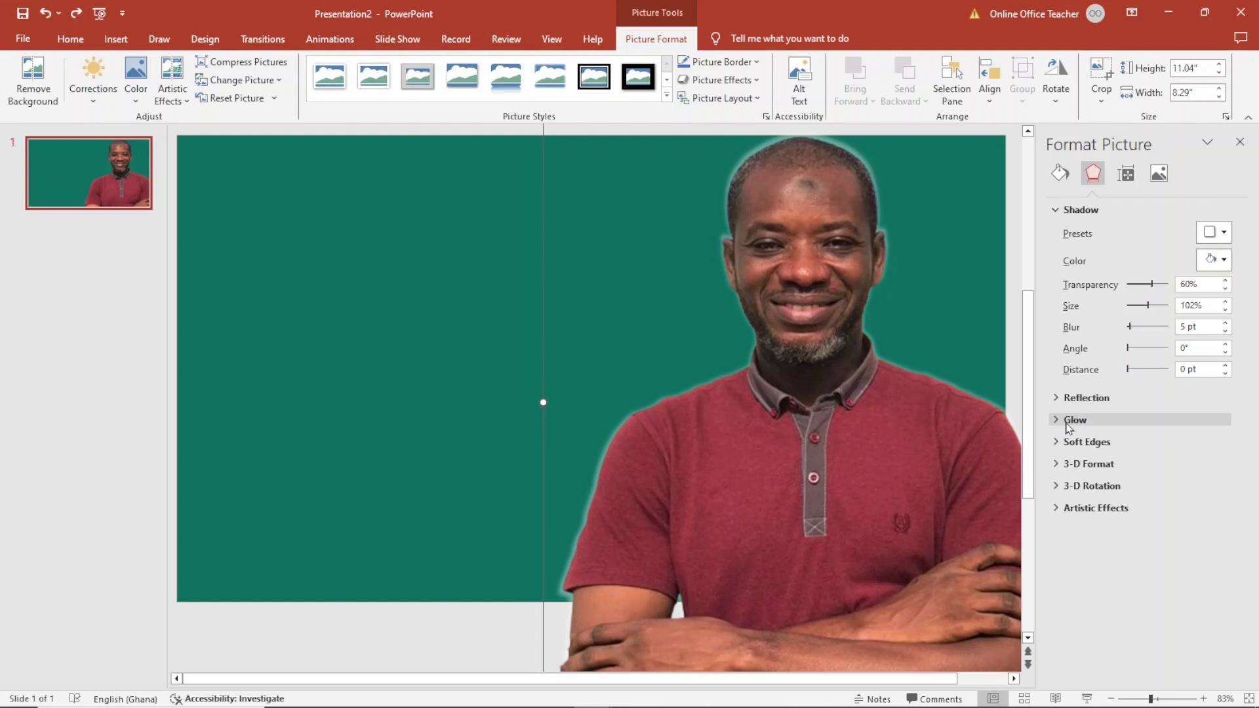
- Outline the presenter cutout with a white glow reduced to 4 pt
{"action": "left_click", "coordinate": [1067, 424]}
{"action": "left_click", "coordinate": [1223, 471]}
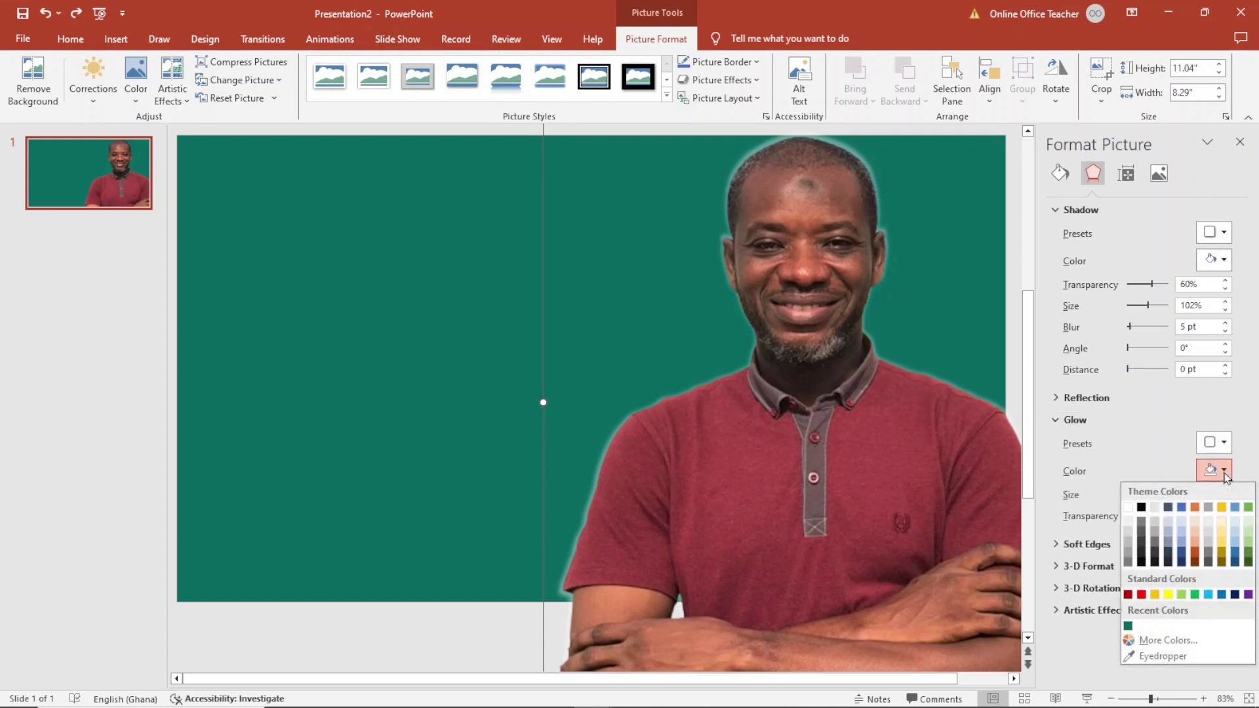
{"action": "left_click", "coordinate": [1127, 508]}
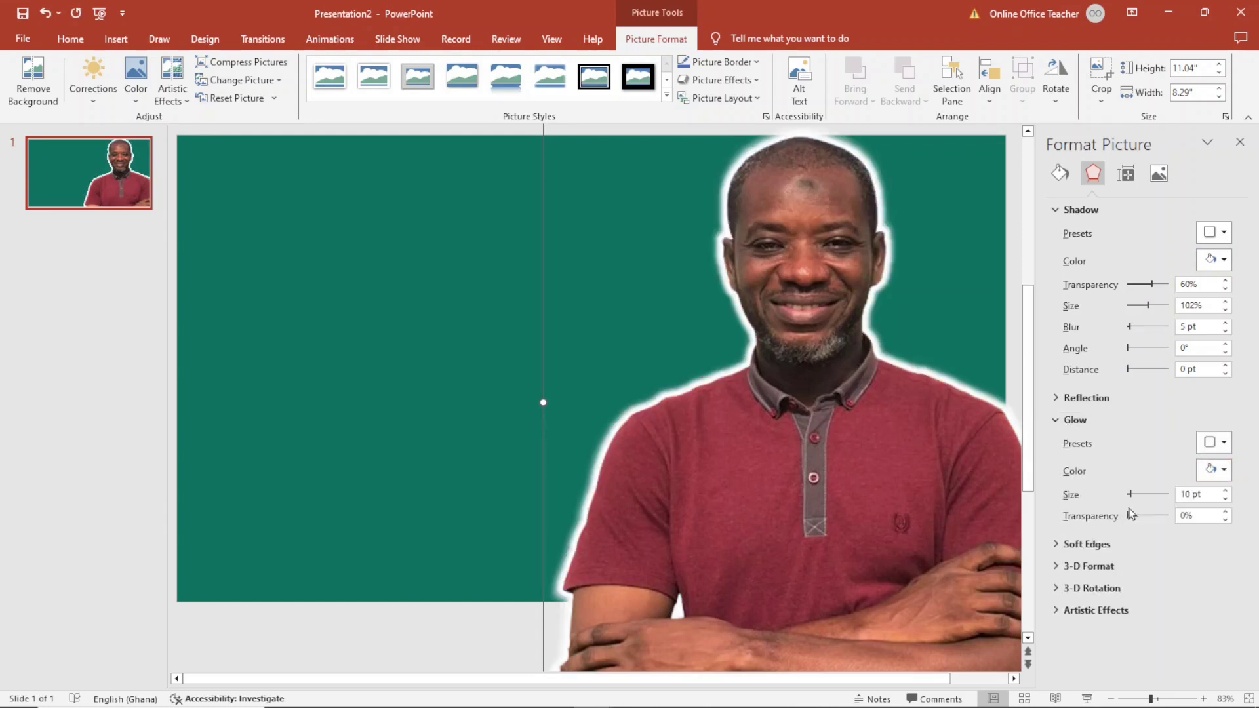
{"action": "left_click", "coordinate": [1224, 499]}
{"action": "left_click", "coordinate": [1225, 498]}
{"action": "left_click", "coordinate": [1225, 498]}
{"action": "left_click", "coordinate": [1225, 498]}
{"action": "left_click", "coordinate": [1224, 498]}
{"action": "left_click", "coordinate": [1224, 498]}
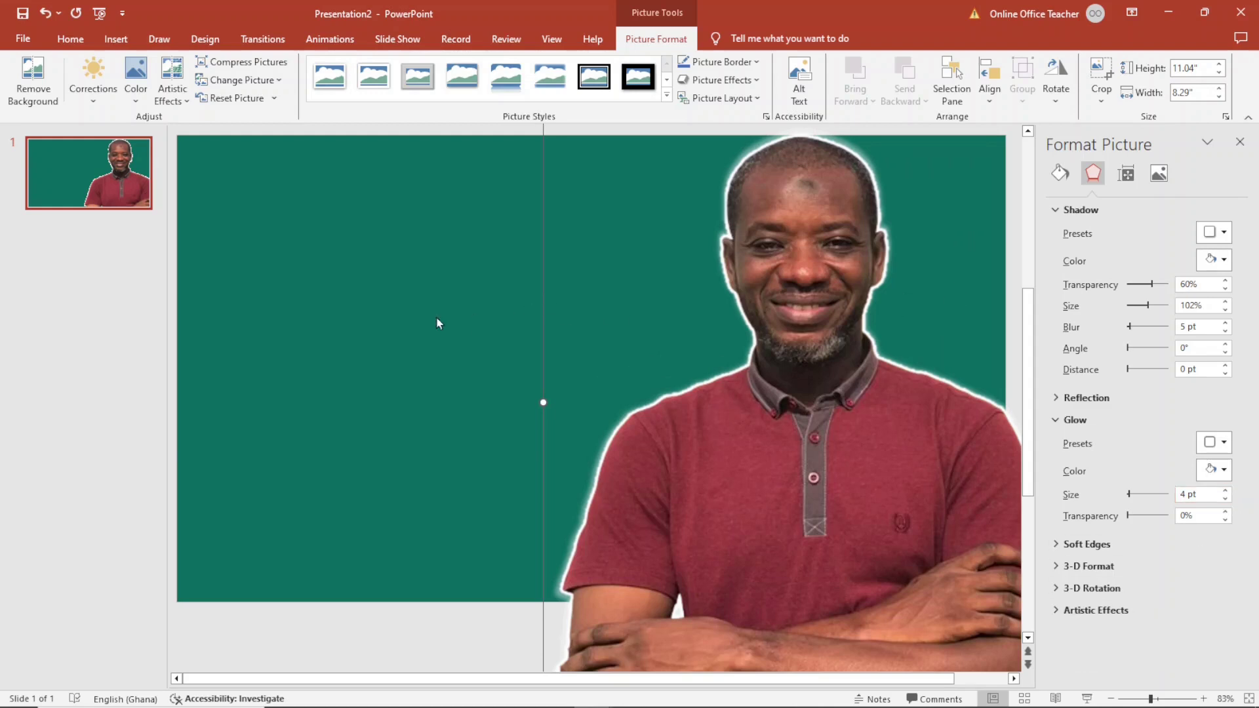
{"action": "left_click", "coordinate": [232, 329]}
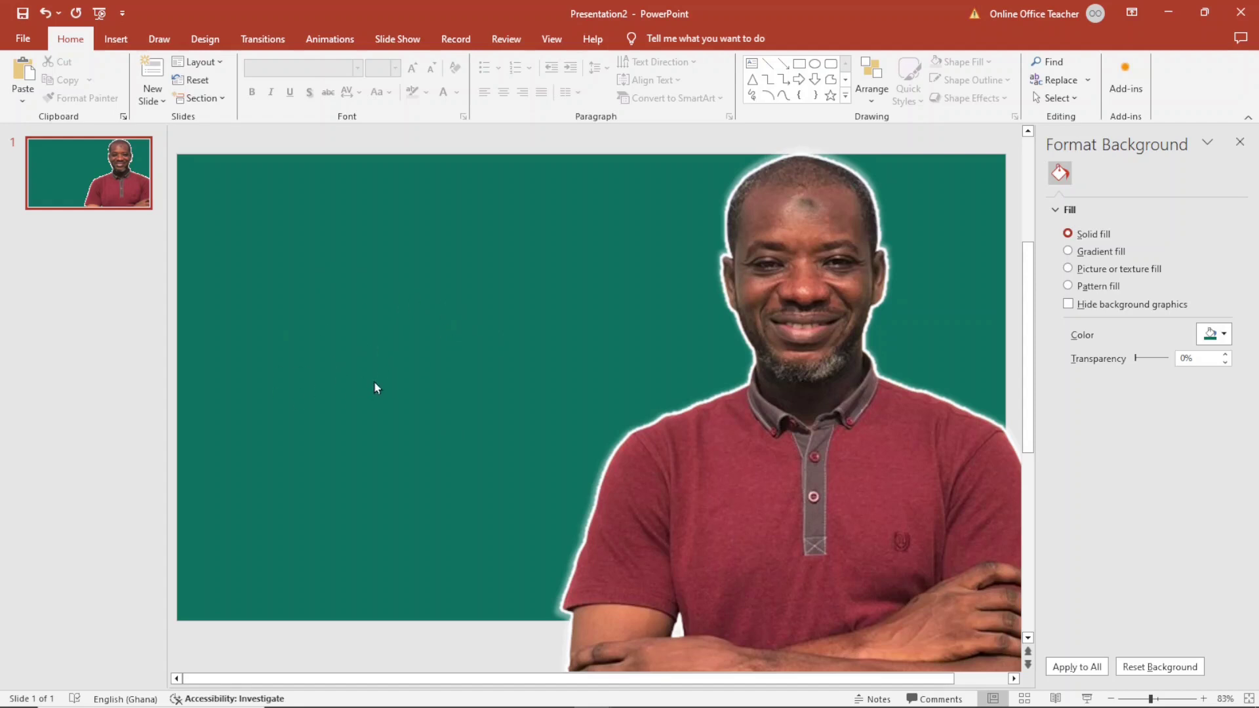
{"action": "left_click", "coordinate": [112, 38]}
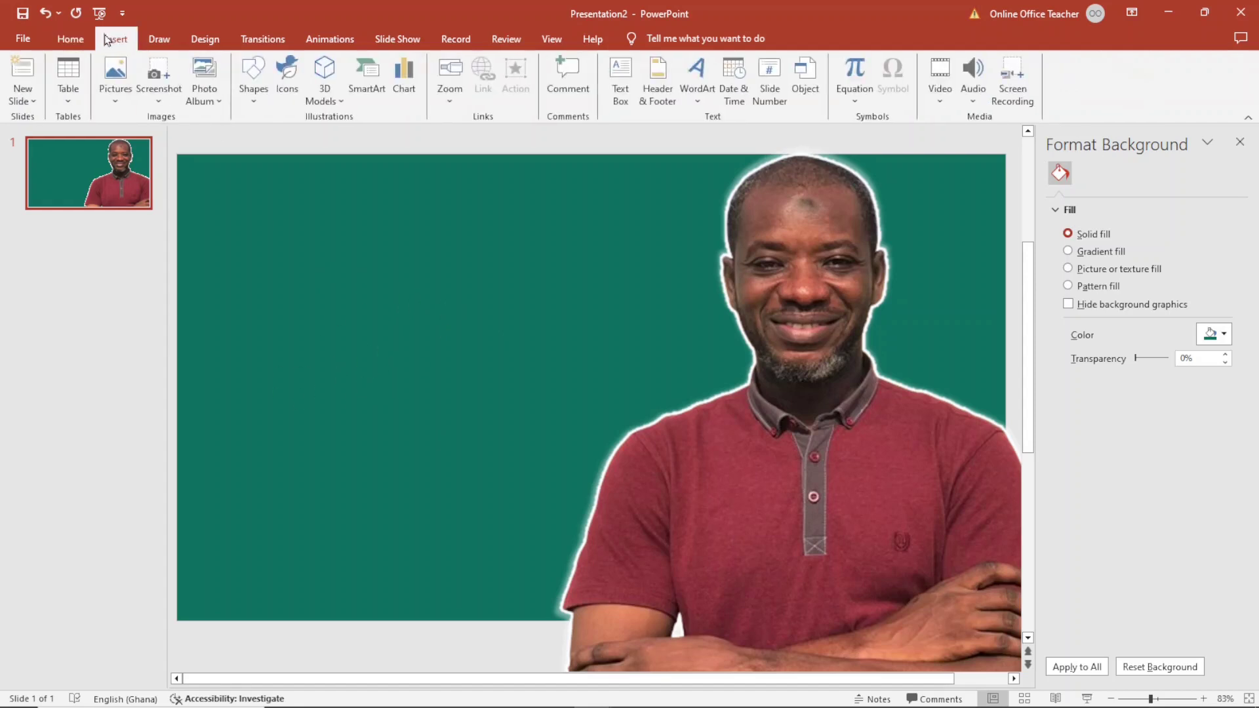
- Insert the bukari 4 blog screenshot from this computer onto the slide
{"action": "left_click", "coordinate": [116, 84]}
{"action": "left_click", "coordinate": [150, 138]}
{"action": "left_click", "coordinate": [290, 113]}
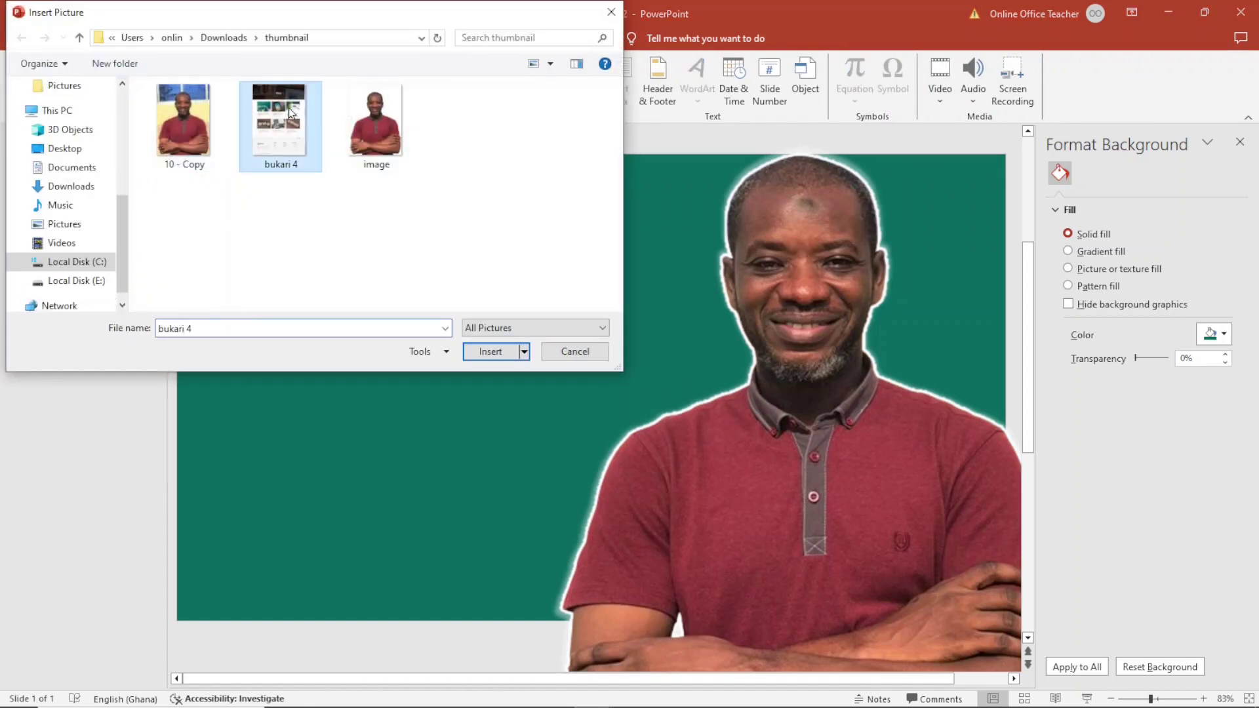
{"action": "left_click", "coordinate": [489, 352]}
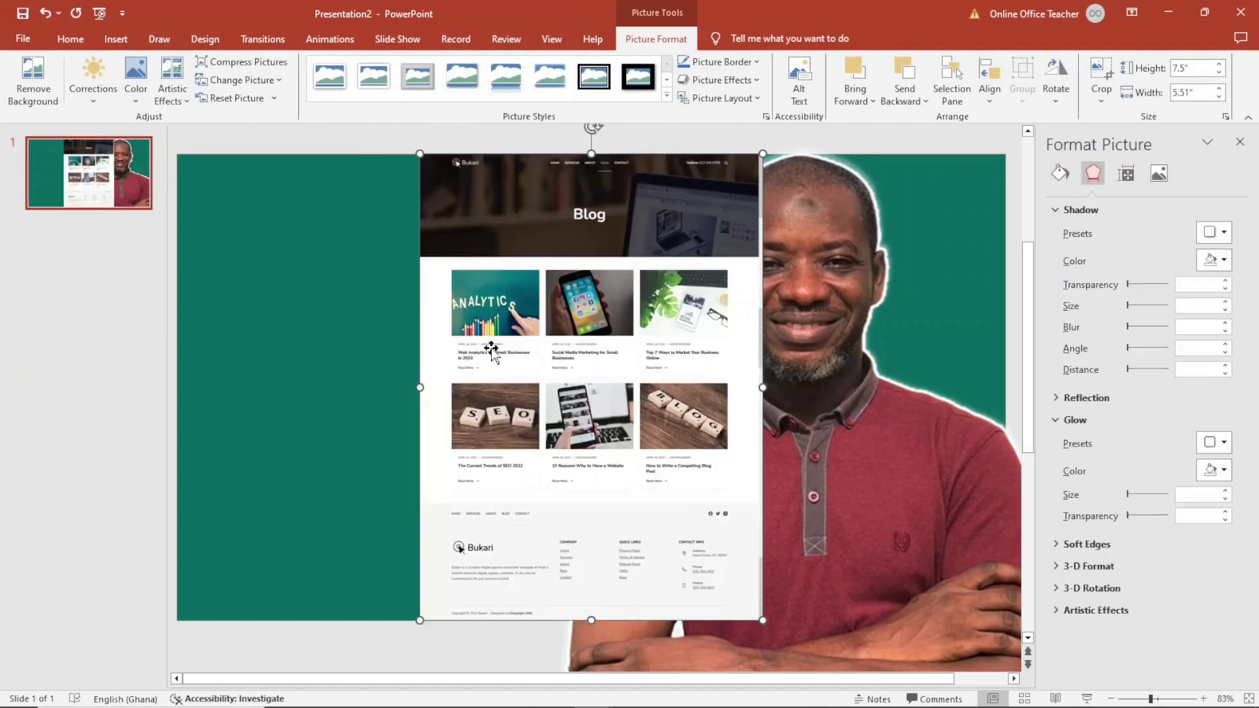
- Tilt the screenshot counter-clockwise and move it toward the lower left
{"action": "left_click_drag", "start_coordinate": [552, 337], "coordinate": [423, 345]}
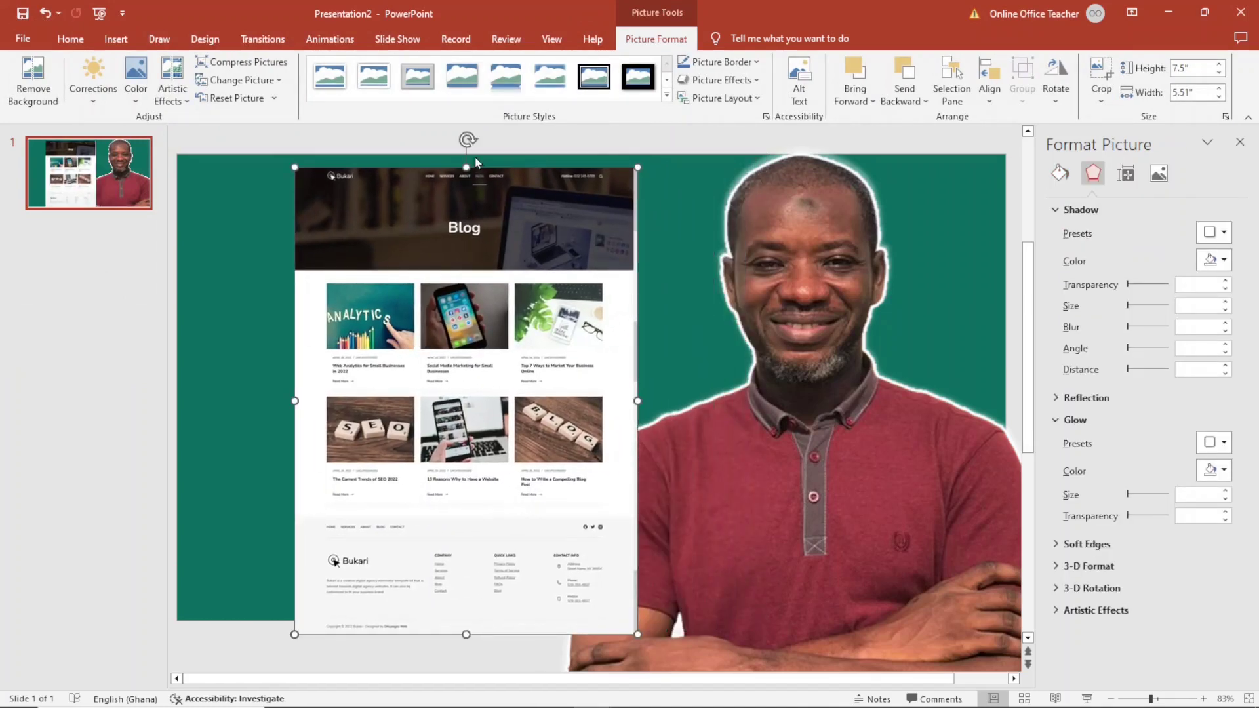
{"action": "left_click_drag", "start_coordinate": [439, 137], "coordinate": [393, 149]}
{"action": "left_click_drag", "start_coordinate": [424, 360], "coordinate": [400, 463]}
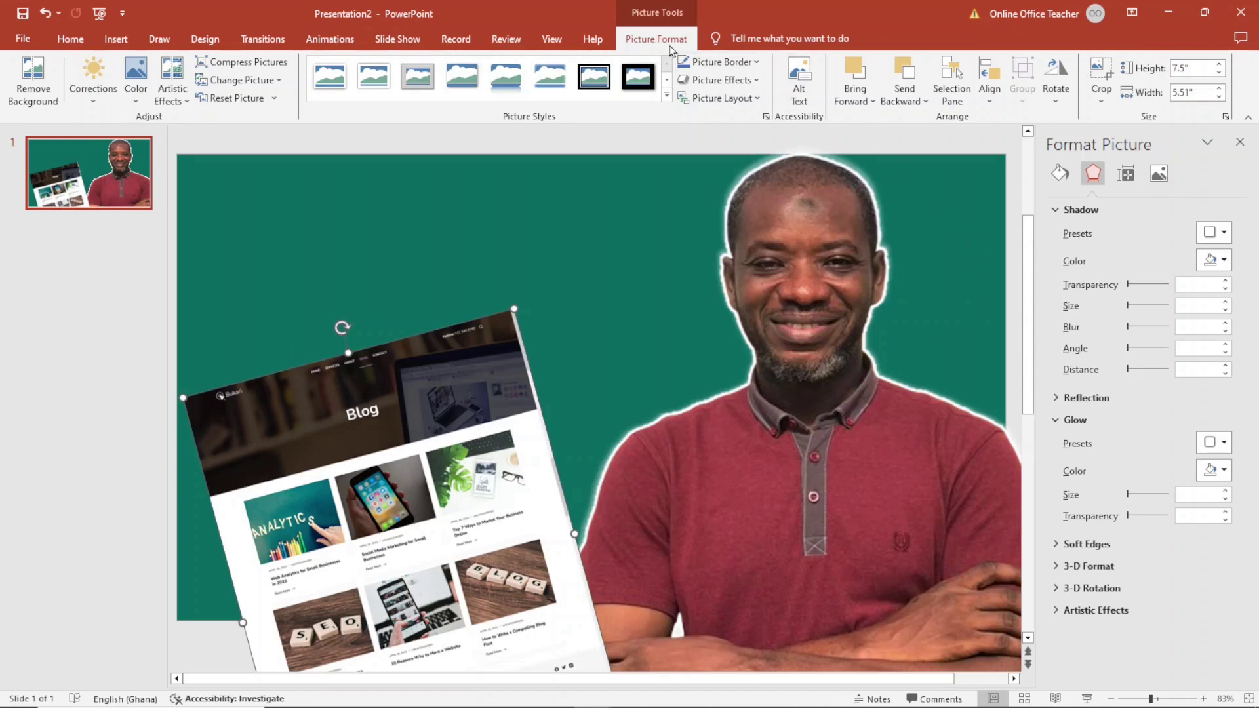
- Crop the dark Blog header off the top of the screenshot
{"action": "left_click", "coordinate": [1102, 98]}
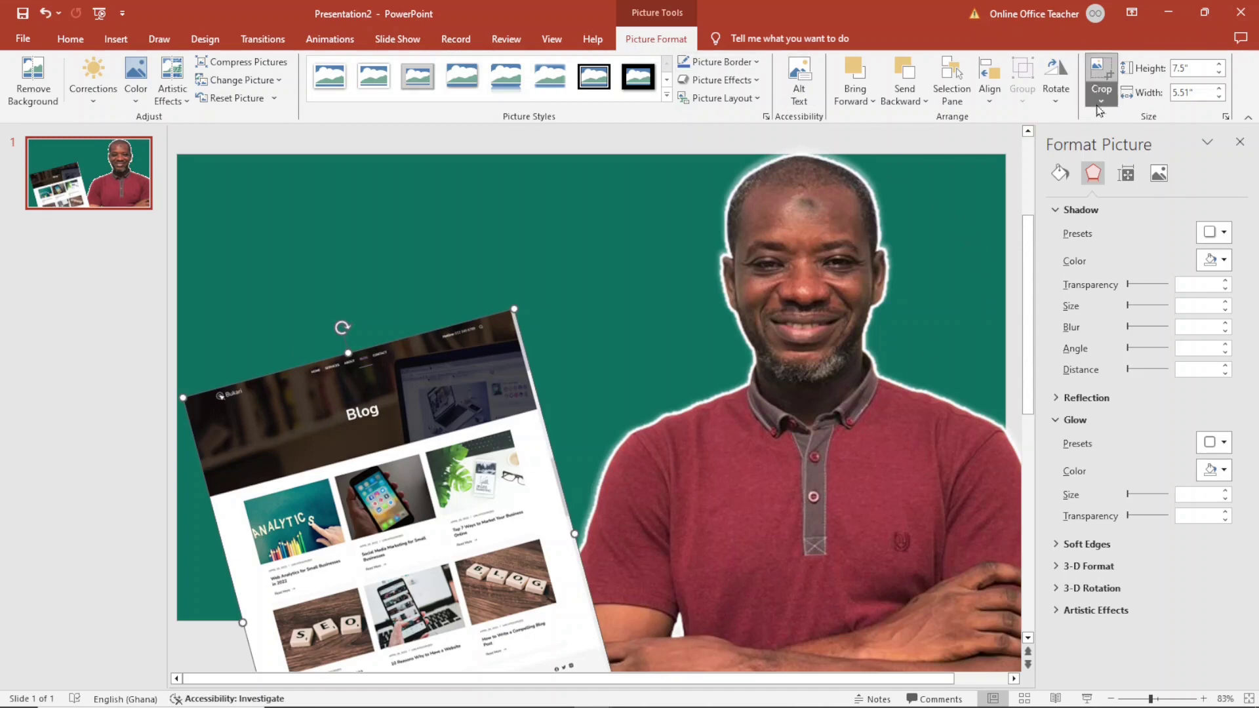
{"action": "left_click", "coordinate": [1121, 120]}
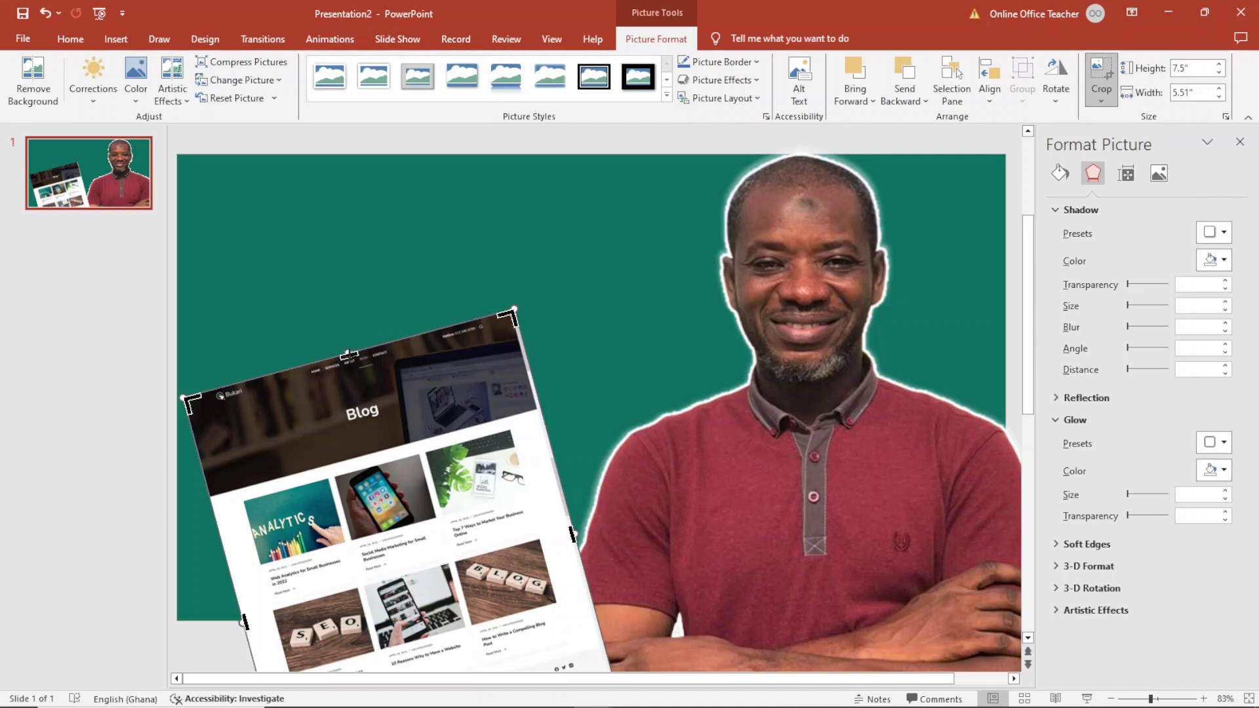
{"action": "left_click_drag", "start_coordinate": [348, 354], "coordinate": [366, 457]}
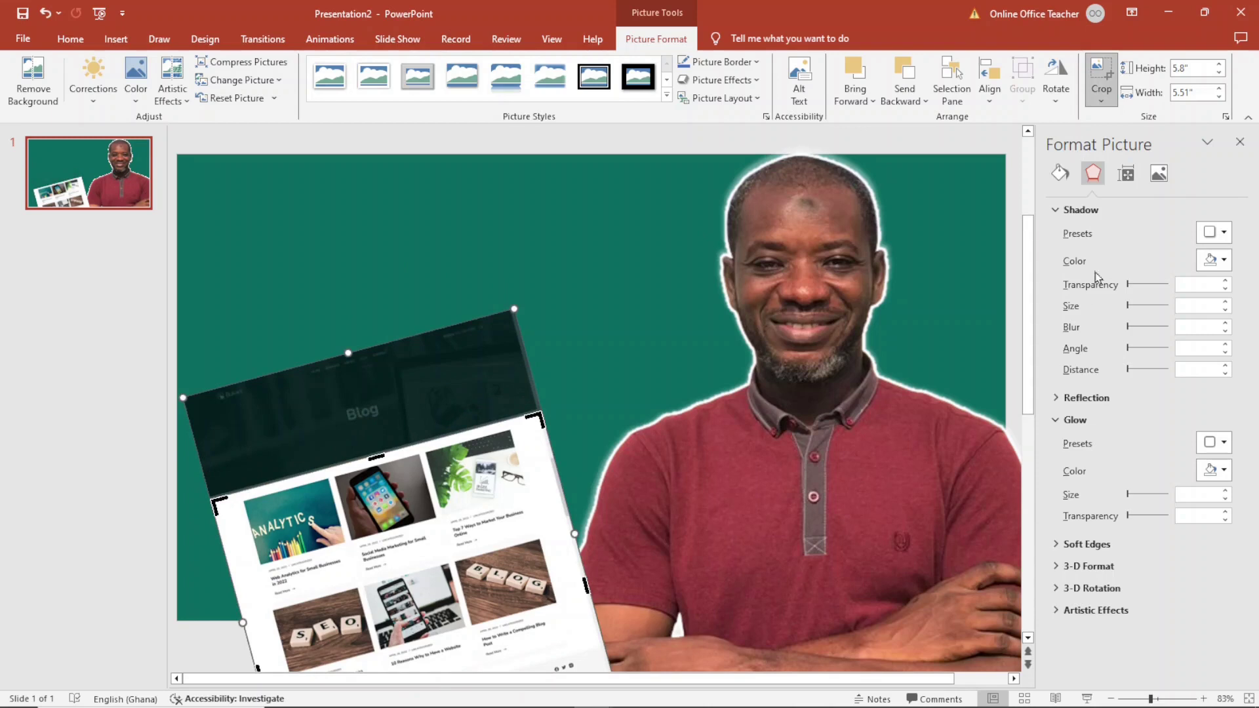
{"action": "left_click", "coordinate": [1105, 71]}
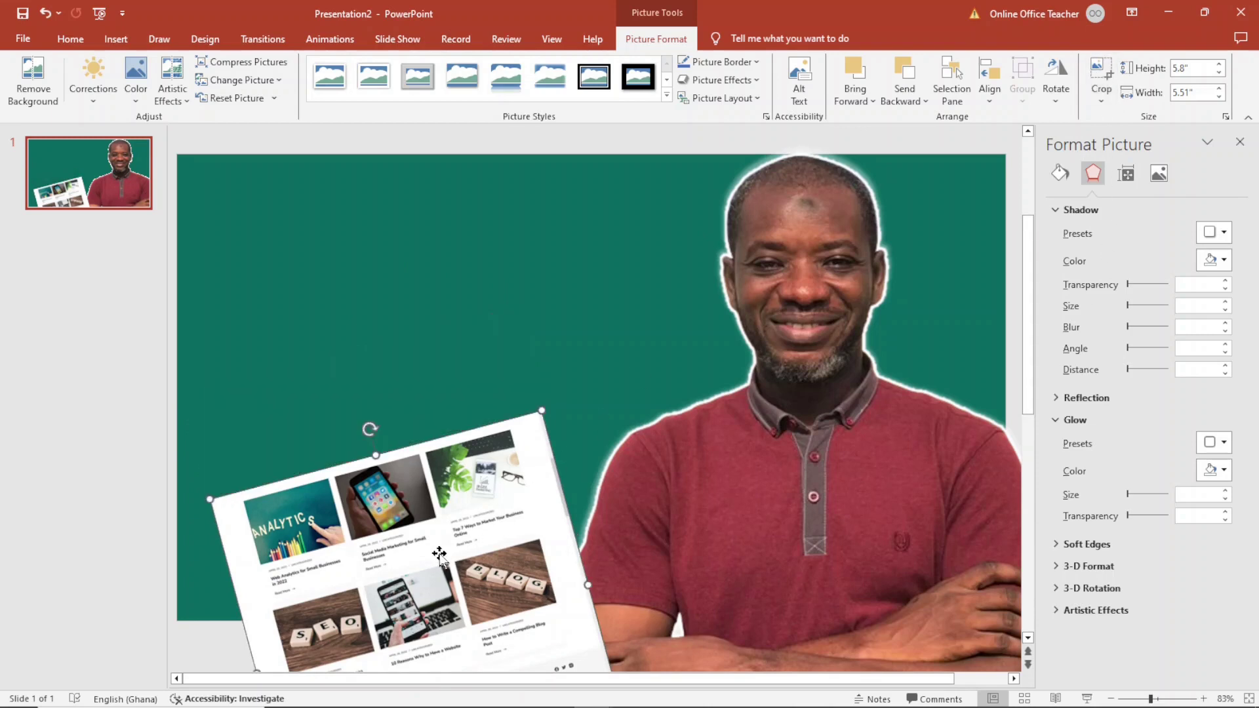
- Enlarge the cropped screenshot to 7.72" by 7.33" and reposition it lower left
{"action": "left_click_drag", "start_coordinate": [438, 555], "coordinate": [406, 442]}
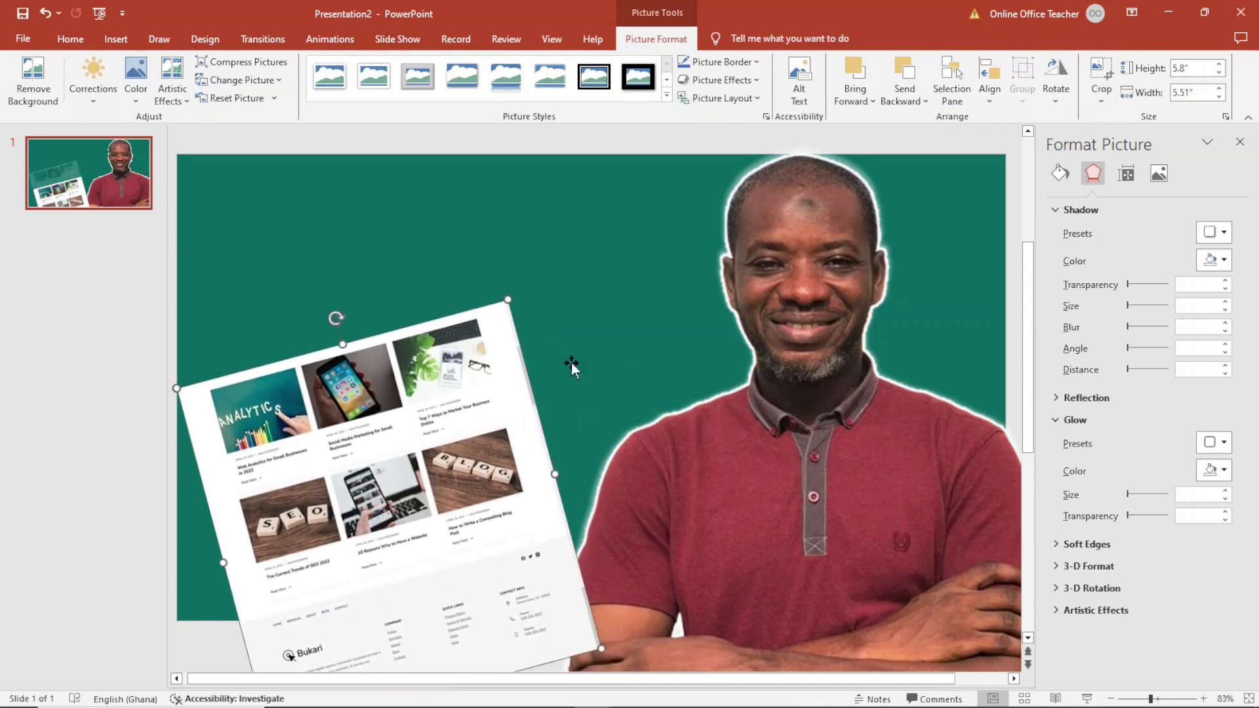
{"action": "left_click_drag", "start_coordinate": [510, 299], "coordinate": [590, 153]}
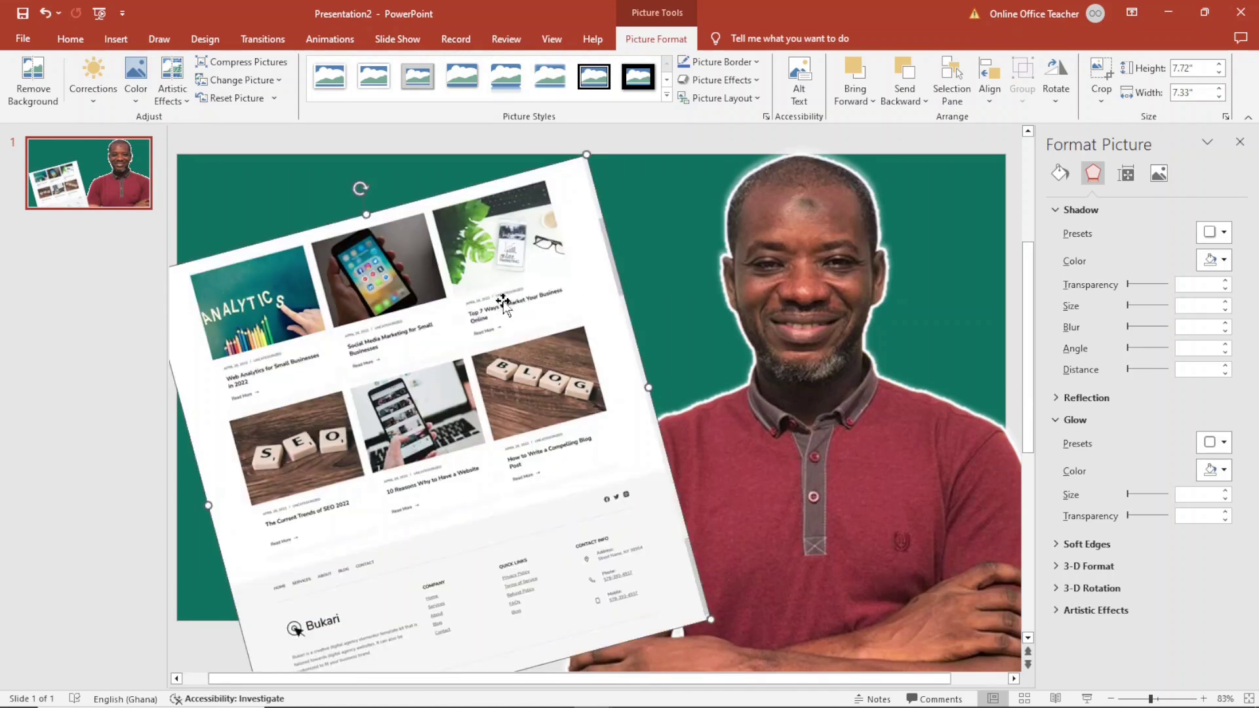
{"action": "left_click_drag", "start_coordinate": [478, 312], "coordinate": [479, 473]}
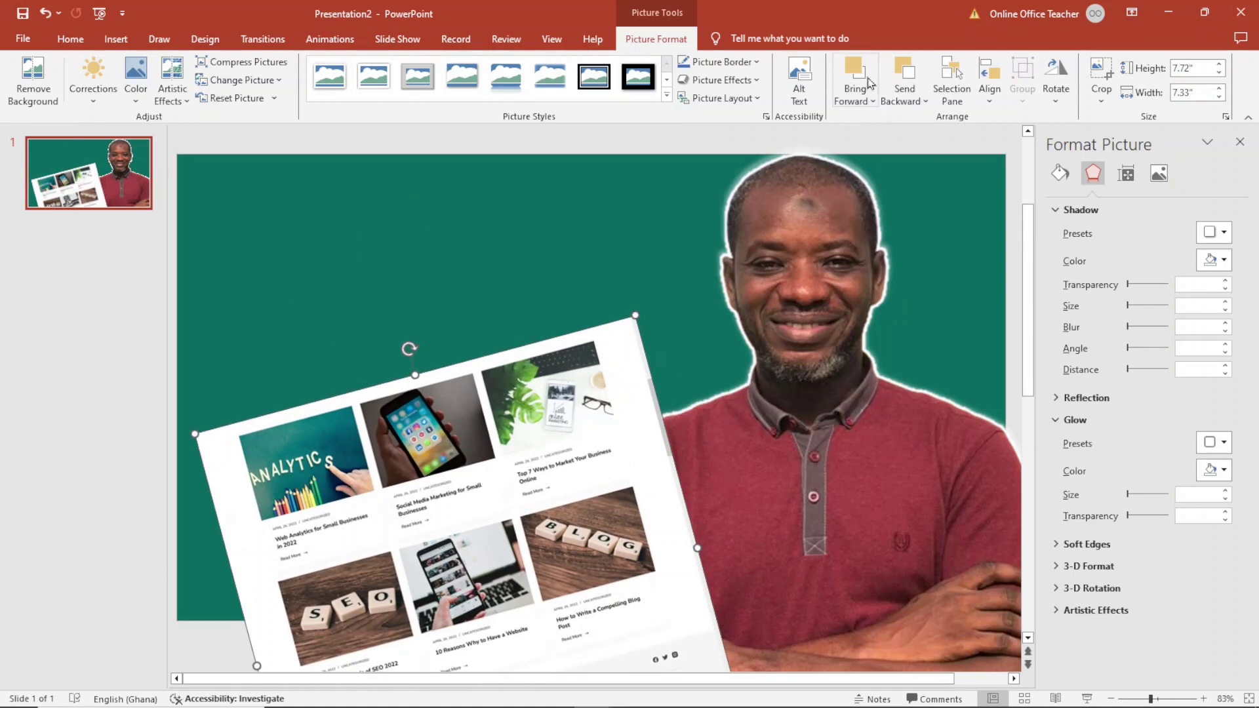
- Send the screenshot backward, enlarge it to 8.52" by 8.09", and shift it down-right
{"action": "left_click", "coordinate": [904, 72]}
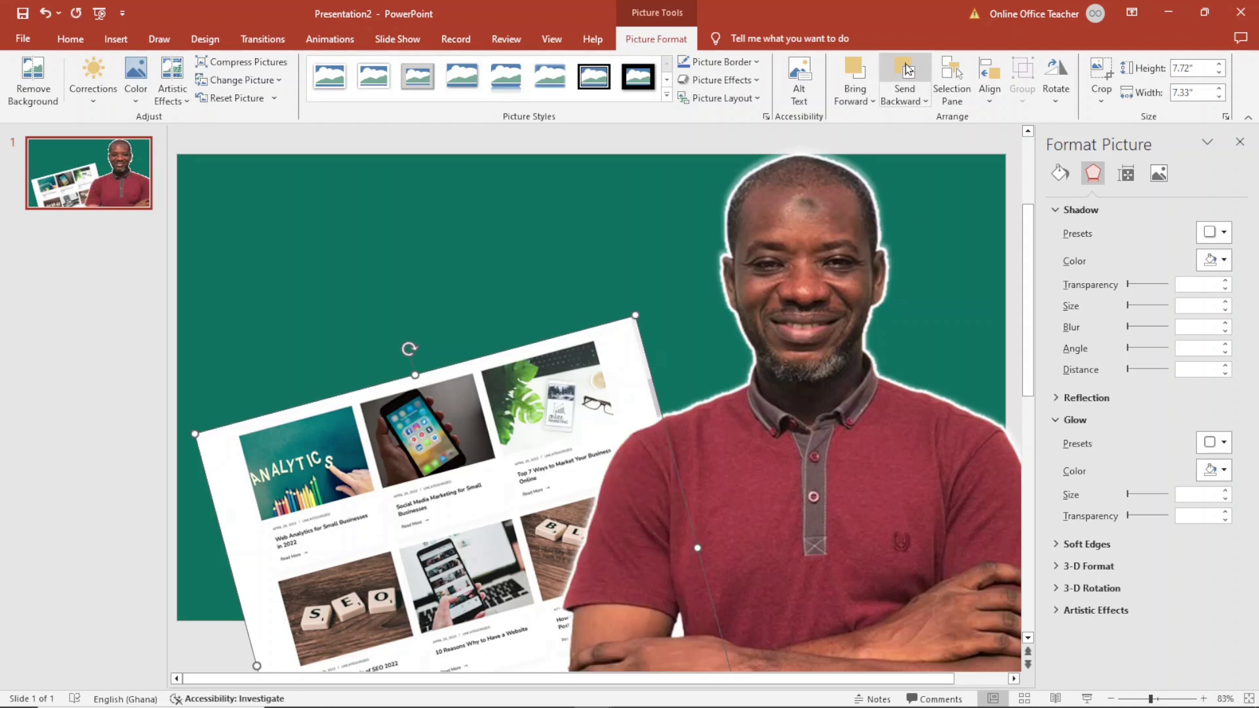
{"action": "left_click", "coordinate": [407, 247]}
{"action": "left_click", "coordinate": [603, 359]}
{"action": "left_click_drag", "start_coordinate": [647, 317], "coordinate": [679, 258]}
{"action": "left_click_drag", "start_coordinate": [473, 396], "coordinate": [486, 435]}
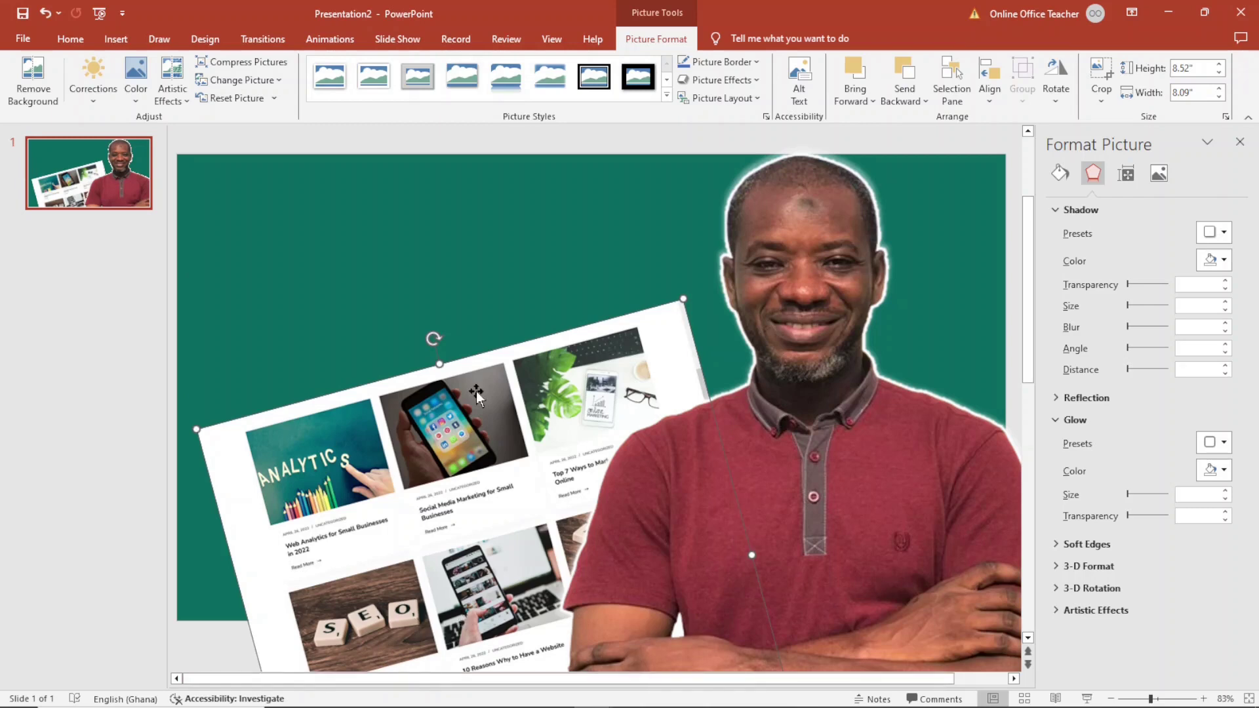
{"action": "left_click", "coordinate": [510, 240]}
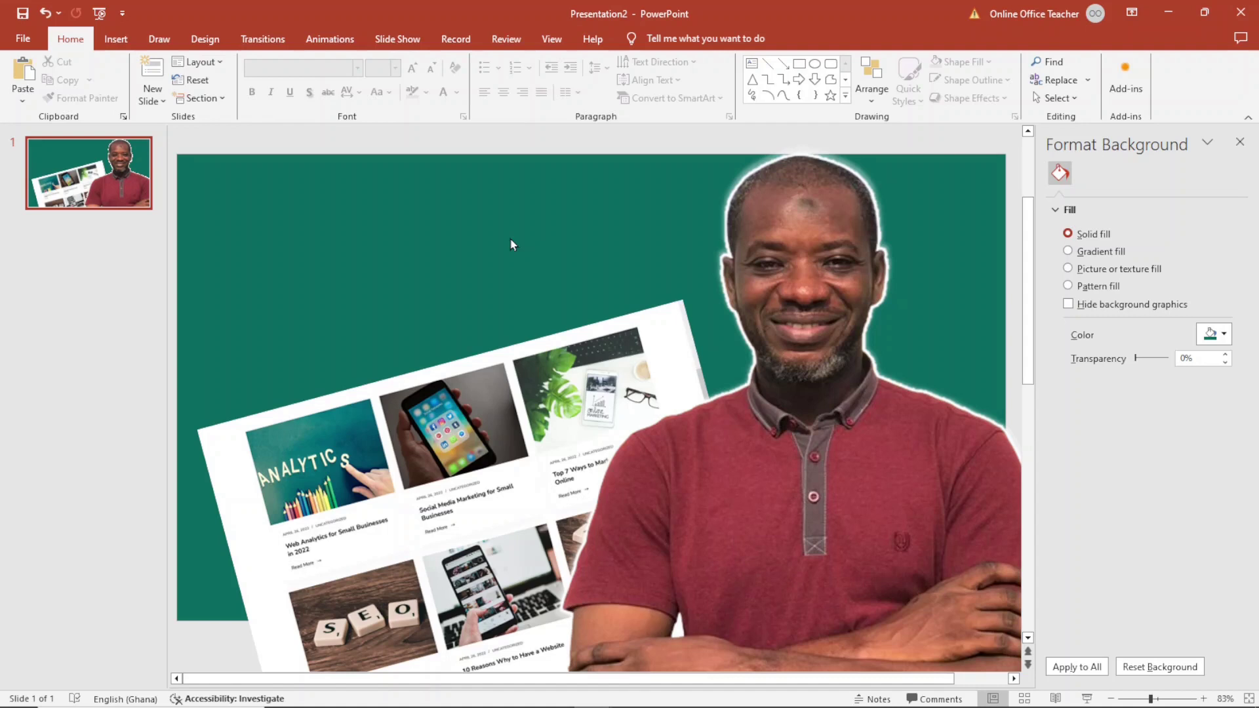
- Draw an upper-left text box with 'BLOGGING' and 'IN 2024' on two lines
{"action": "left_click", "coordinate": [136, 38]}
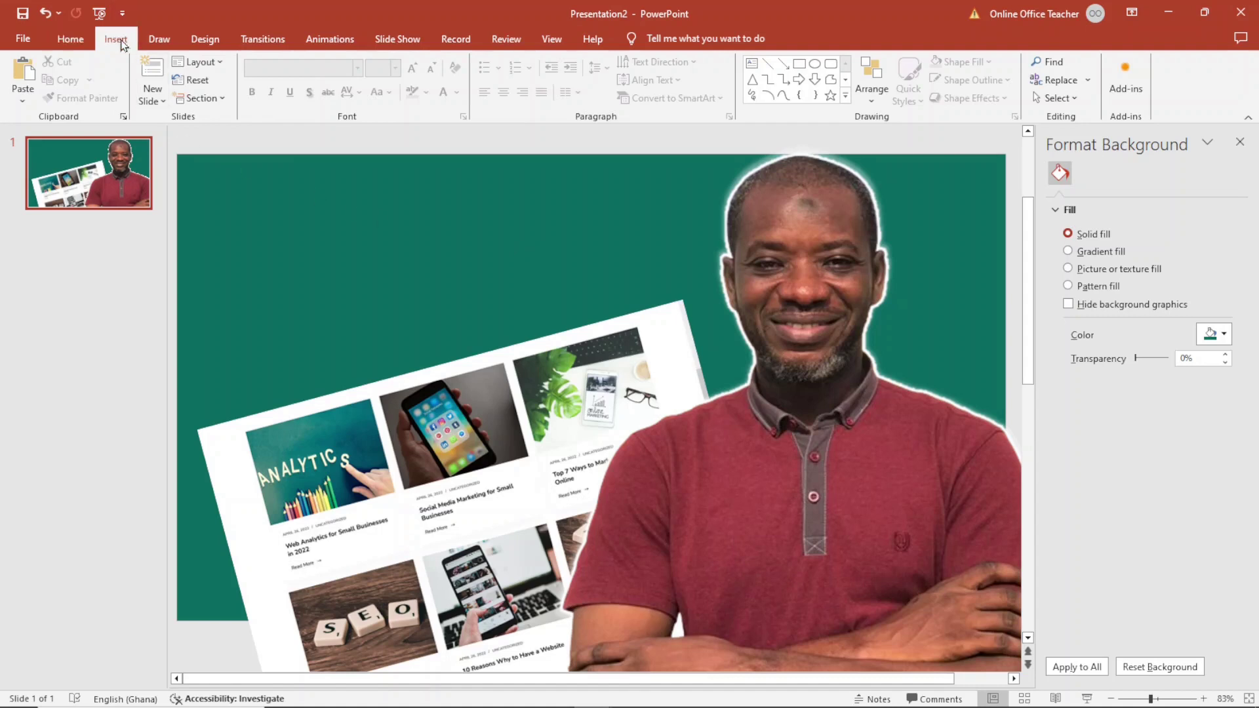
{"action": "left_click", "coordinate": [630, 81]}
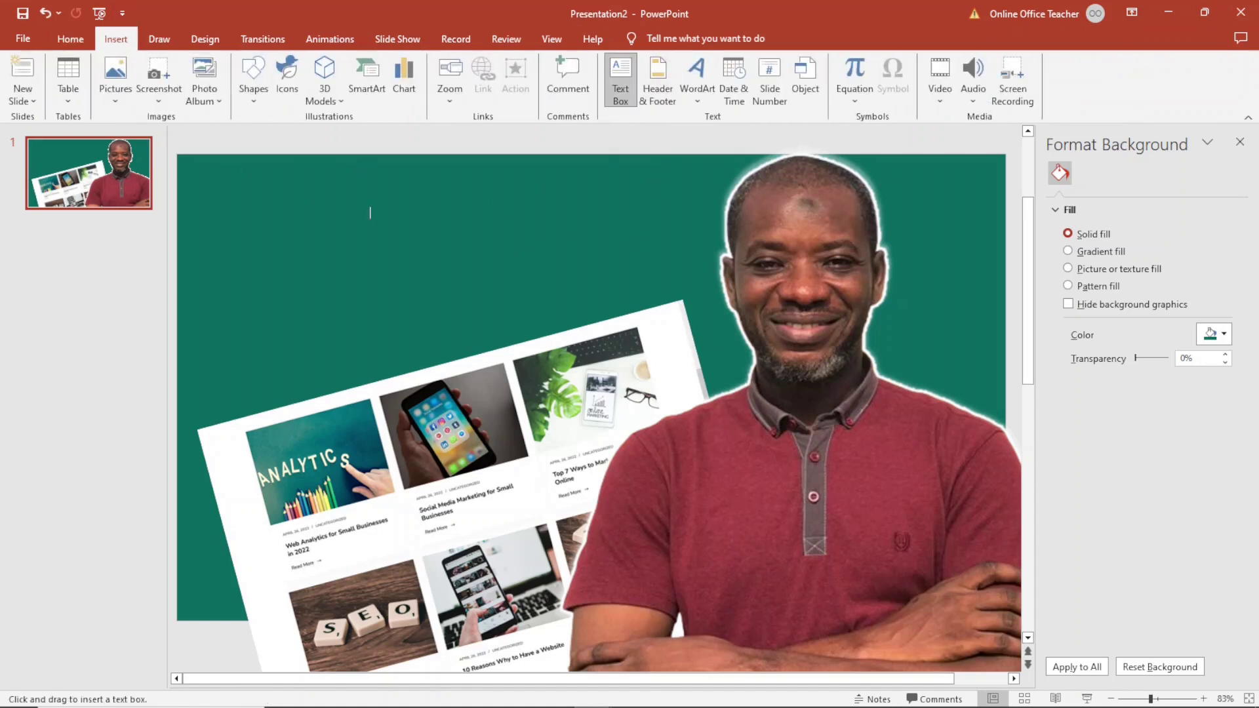
{"action": "left_click_drag", "start_coordinate": [256, 204], "coordinate": [568, 280]}
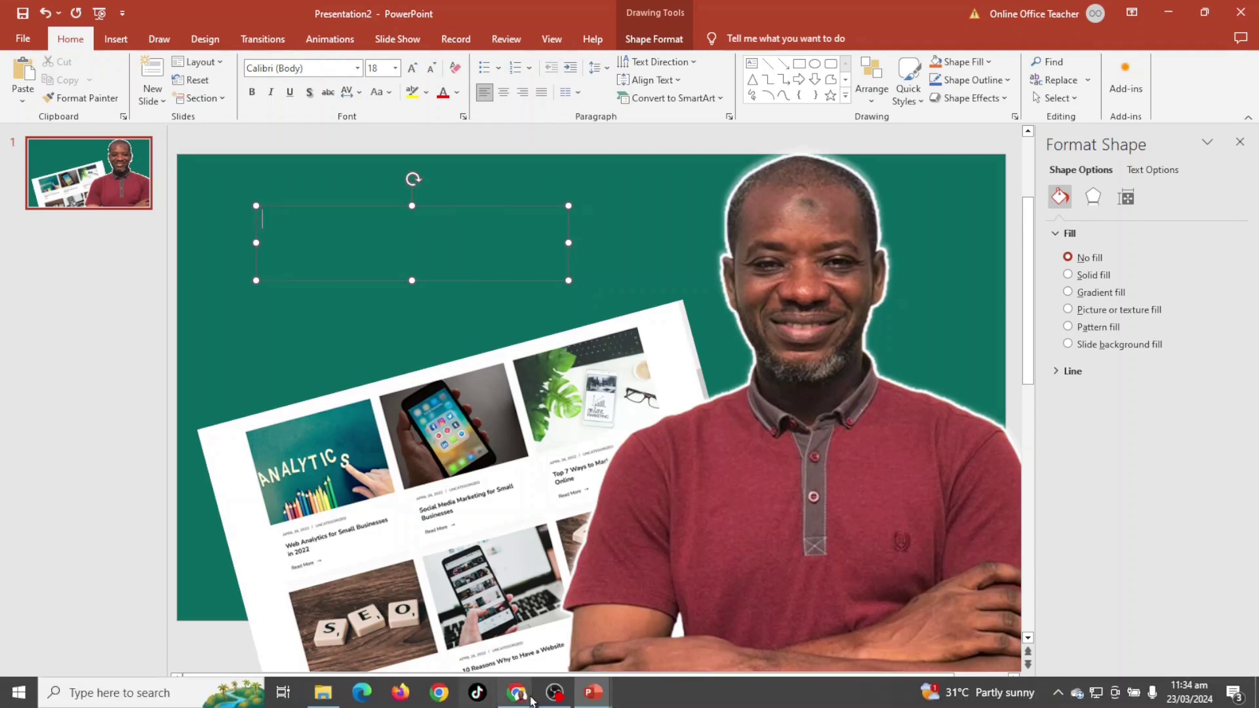
{"action": "mouse_move", "coordinate": [531, 700]}
{"action": "mouse_move", "coordinate": [554, 645]}
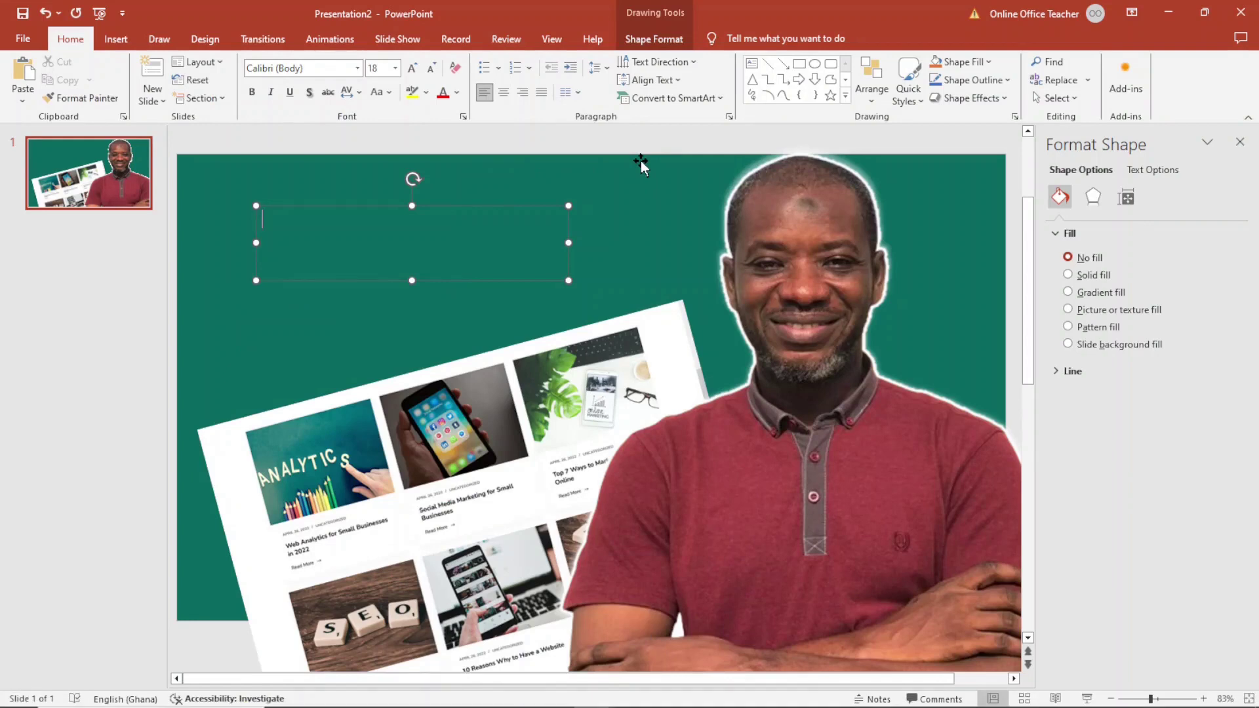
{"action": "type", "text": "BLOGGING"}
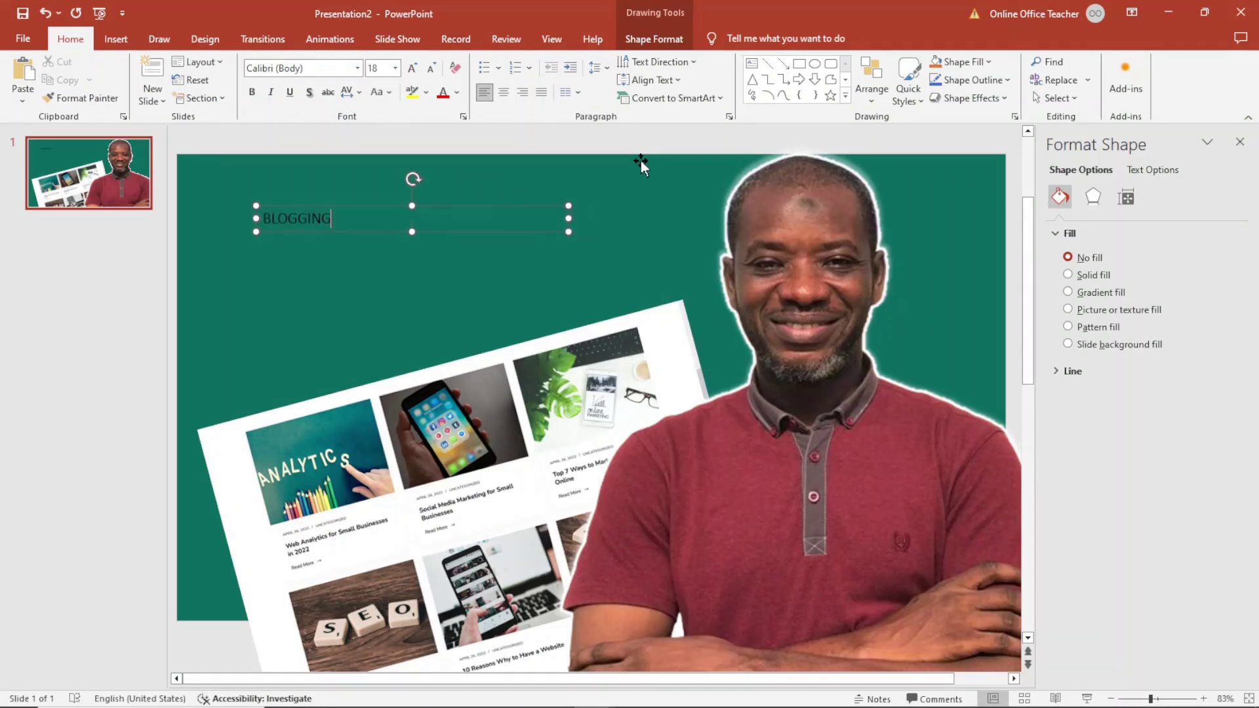
{"action": "key", "text": "Return"}
{"action": "type", "text": "IN 2024"}
{"action": "left_click_drag", "start_coordinate": [324, 237], "coordinate": [264, 215]}
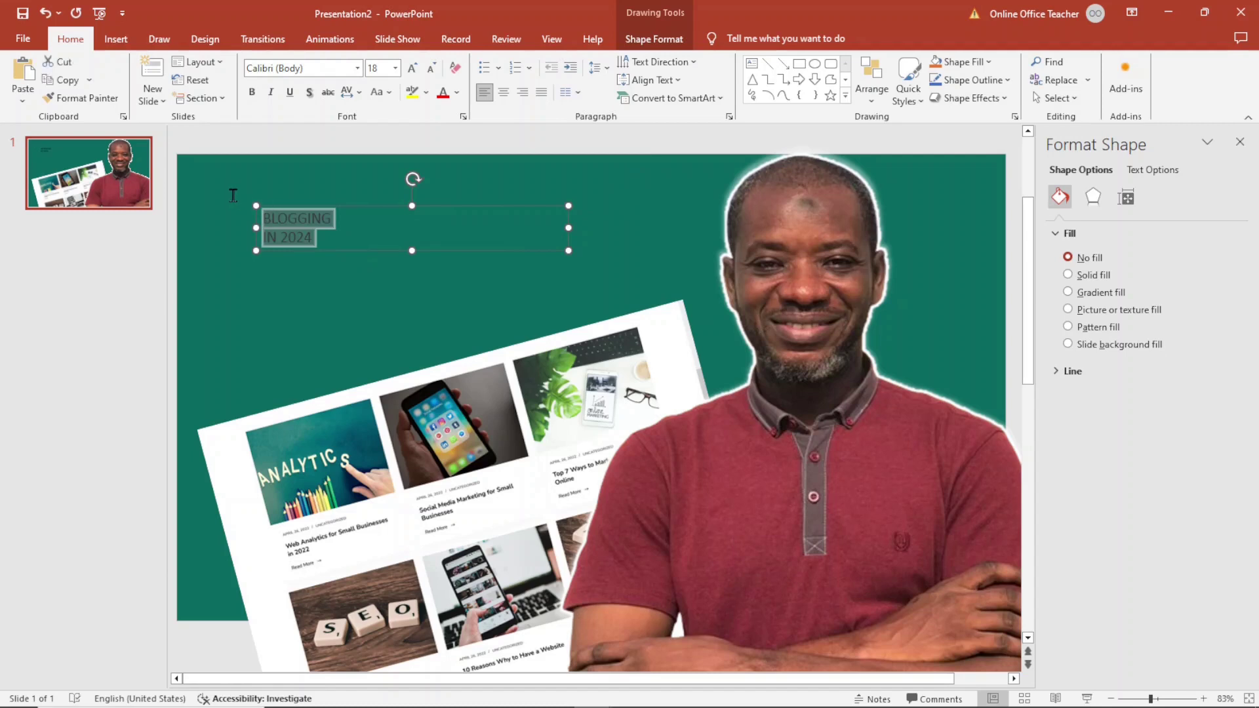
- Set the title in Arial Black at size 60 and widen its box
{"action": "left_click", "coordinate": [413, 71]}
{"action": "left_click", "coordinate": [412, 69]}
{"action": "left_click", "coordinate": [412, 70]}
{"action": "left_click", "coordinate": [412, 69]}
{"action": "left_click", "coordinate": [412, 70]}
{"action": "left_click", "coordinate": [412, 69]}
{"action": "left_click", "coordinate": [412, 69]}
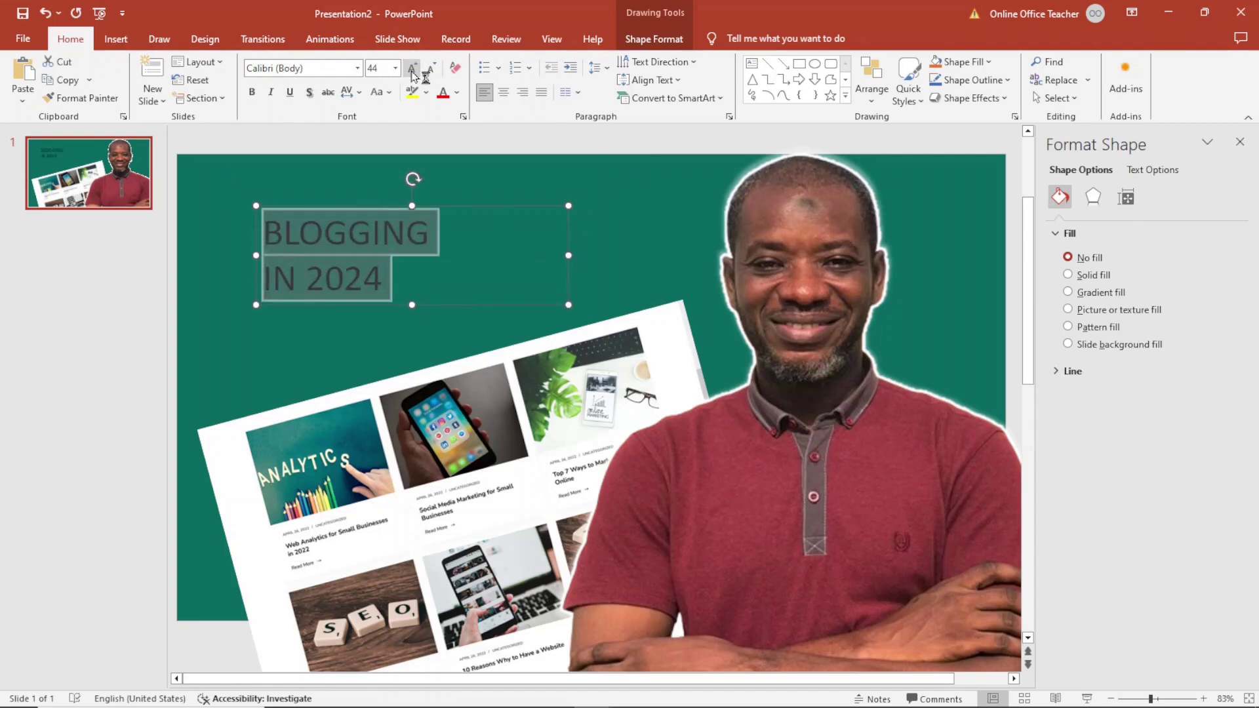
{"action": "left_click", "coordinate": [412, 71]}
{"action": "left_click", "coordinate": [411, 71]}
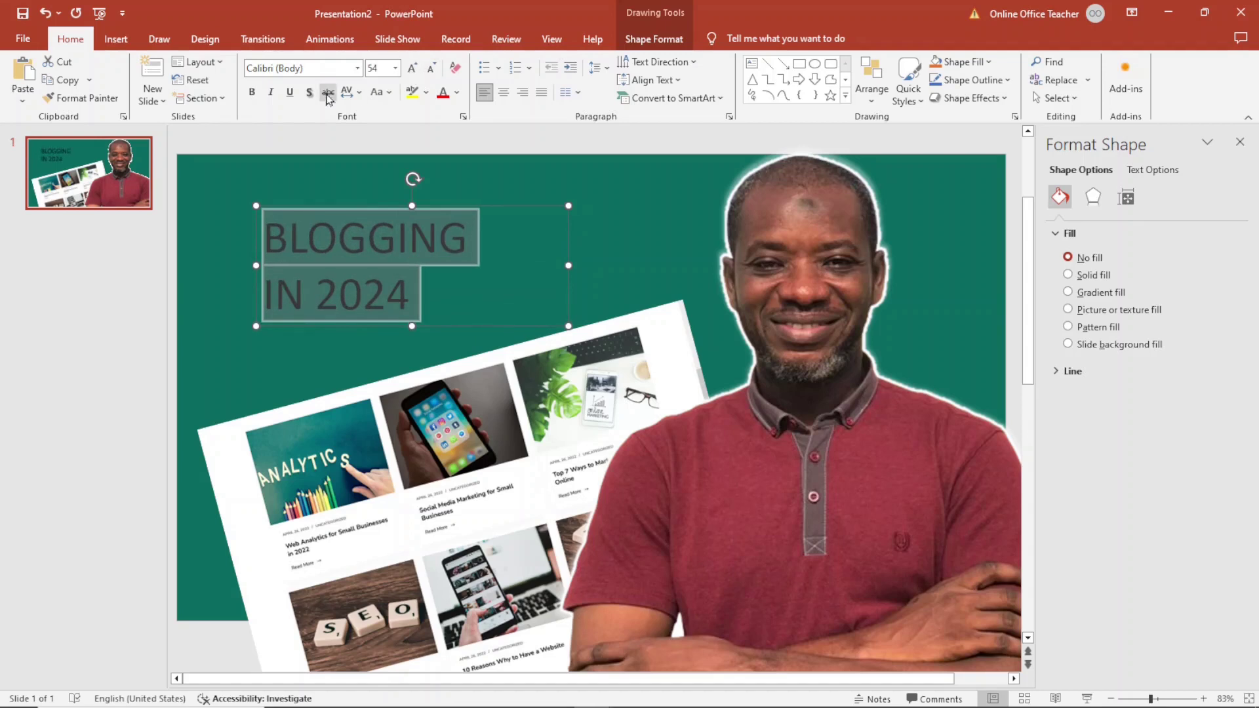
{"action": "left_click", "coordinate": [358, 71]}
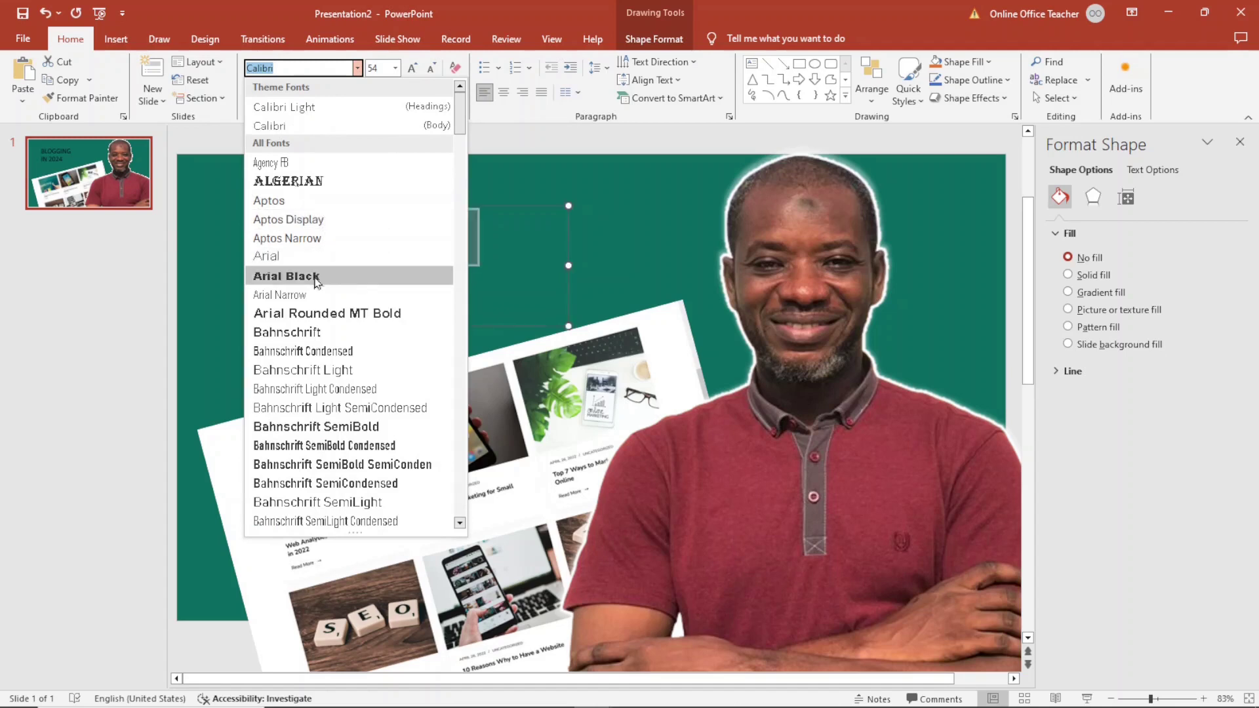
{"action": "left_click", "coordinate": [315, 282]}
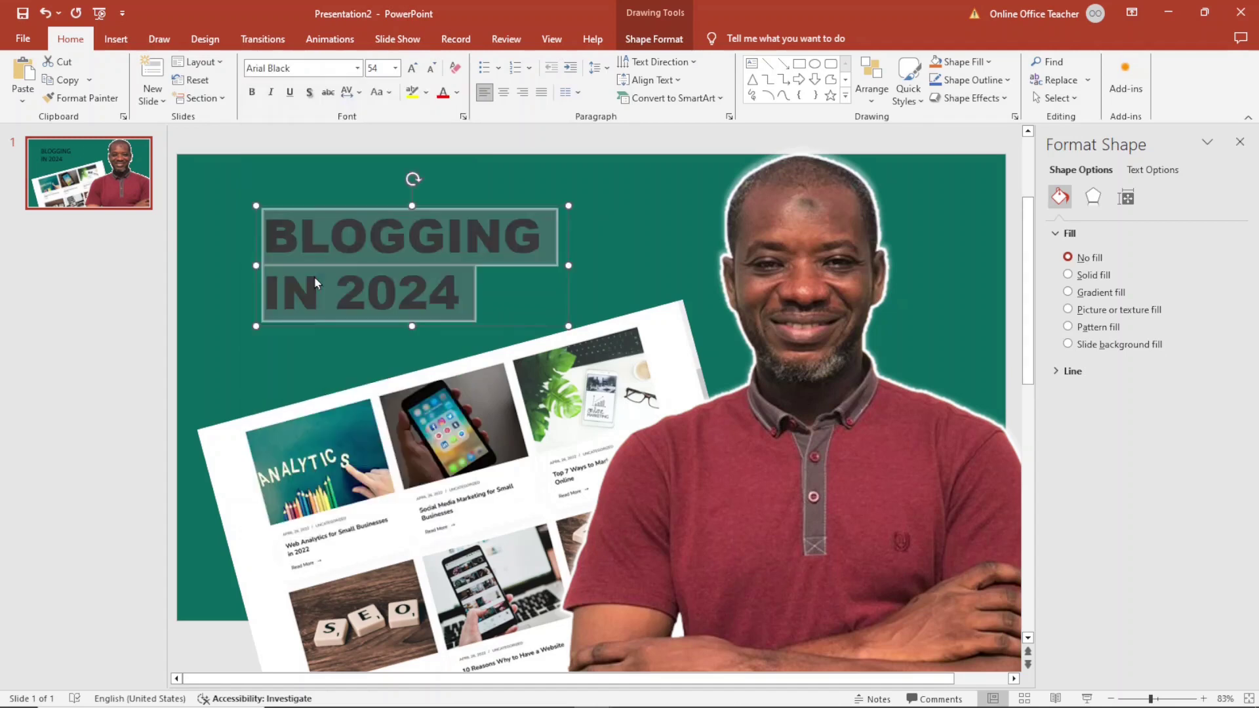
{"action": "left_click", "coordinate": [412, 67]}
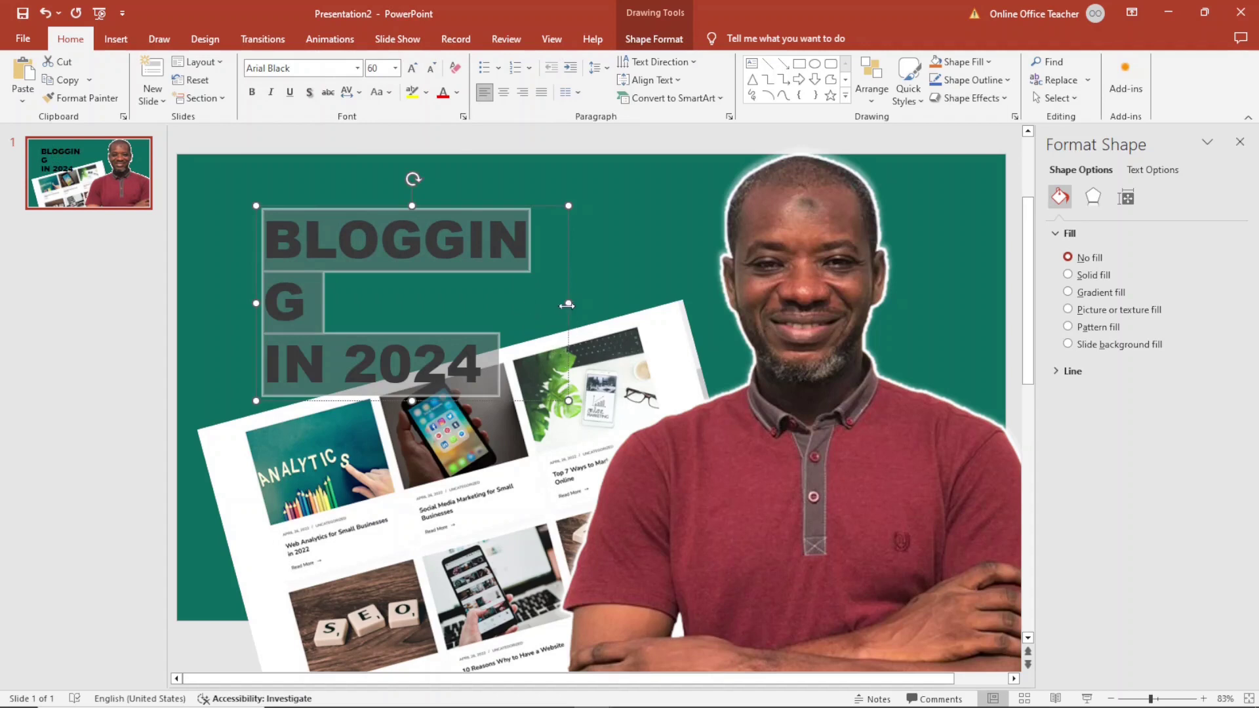
{"action": "left_click_drag", "start_coordinate": [568, 305], "coordinate": [607, 304]}
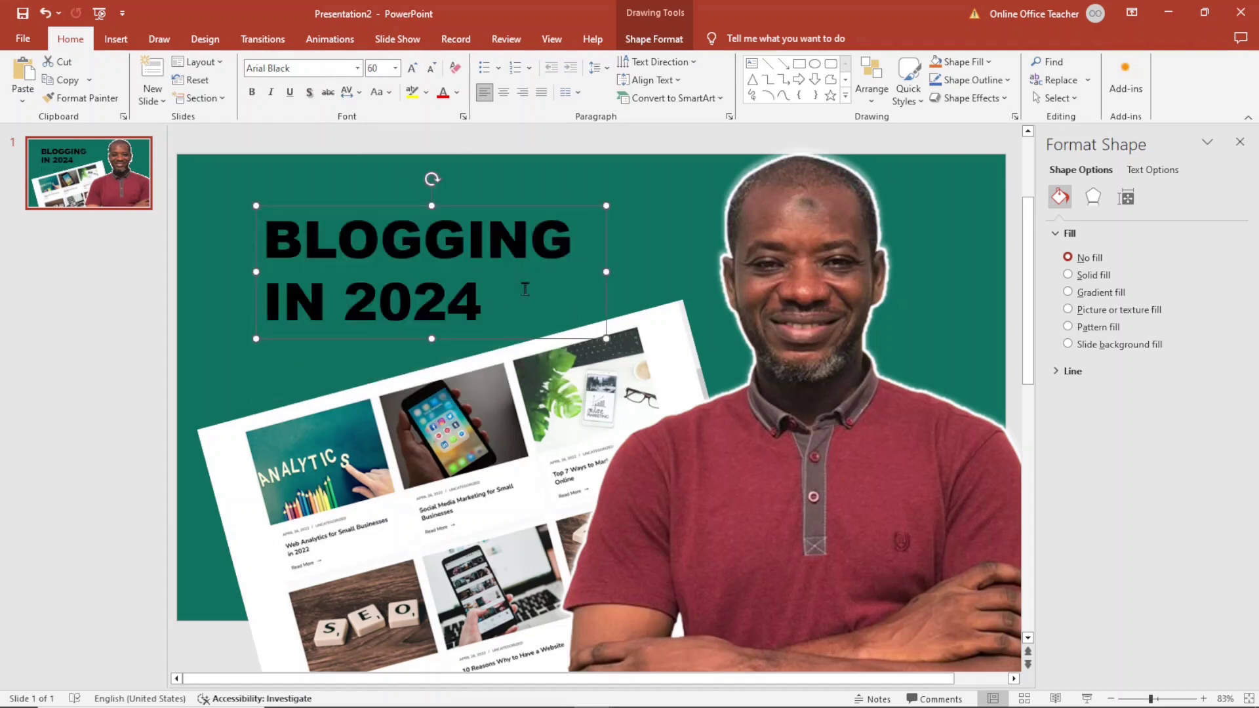
- Set the IN 2024 line to font size 85
{"action": "left_click", "coordinate": [487, 302]}
{"action": "left_click_drag", "start_coordinate": [487, 302], "coordinate": [296, 307]}
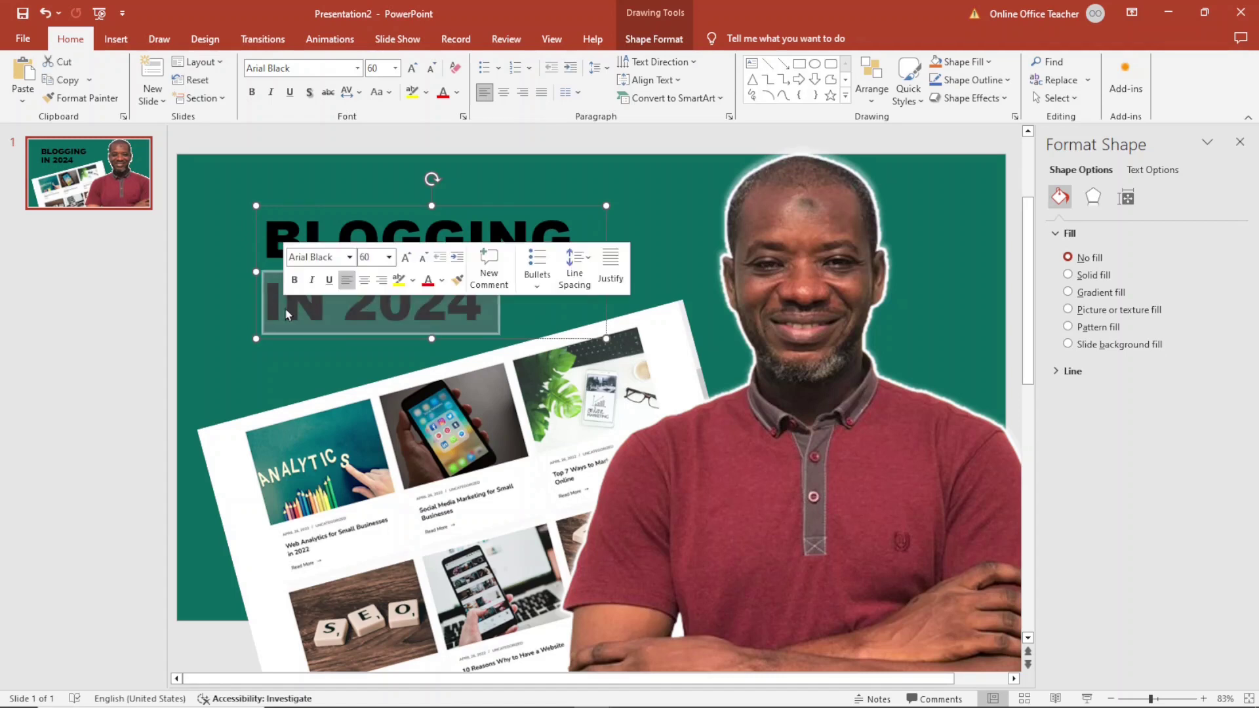
{"action": "left_click", "coordinate": [413, 70]}
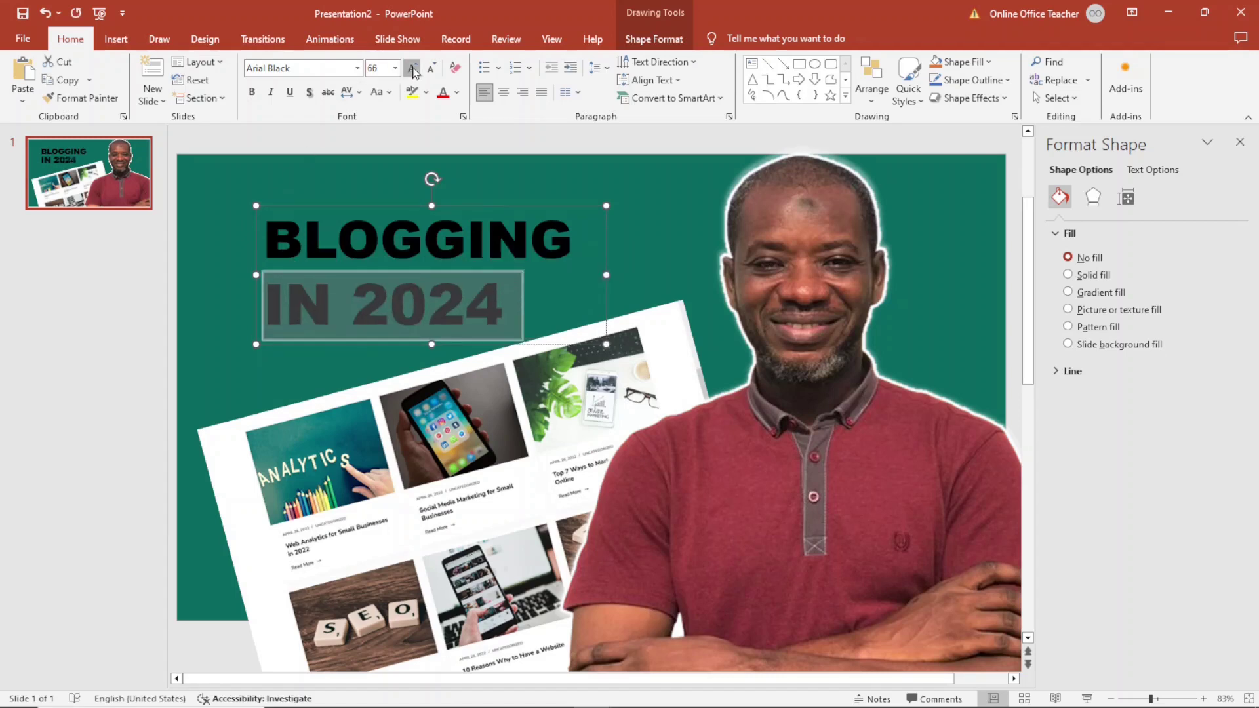
{"action": "left_click", "coordinate": [413, 70]}
{"action": "left_click", "coordinate": [413, 70]}
{"action": "left_click", "coordinate": [413, 69]}
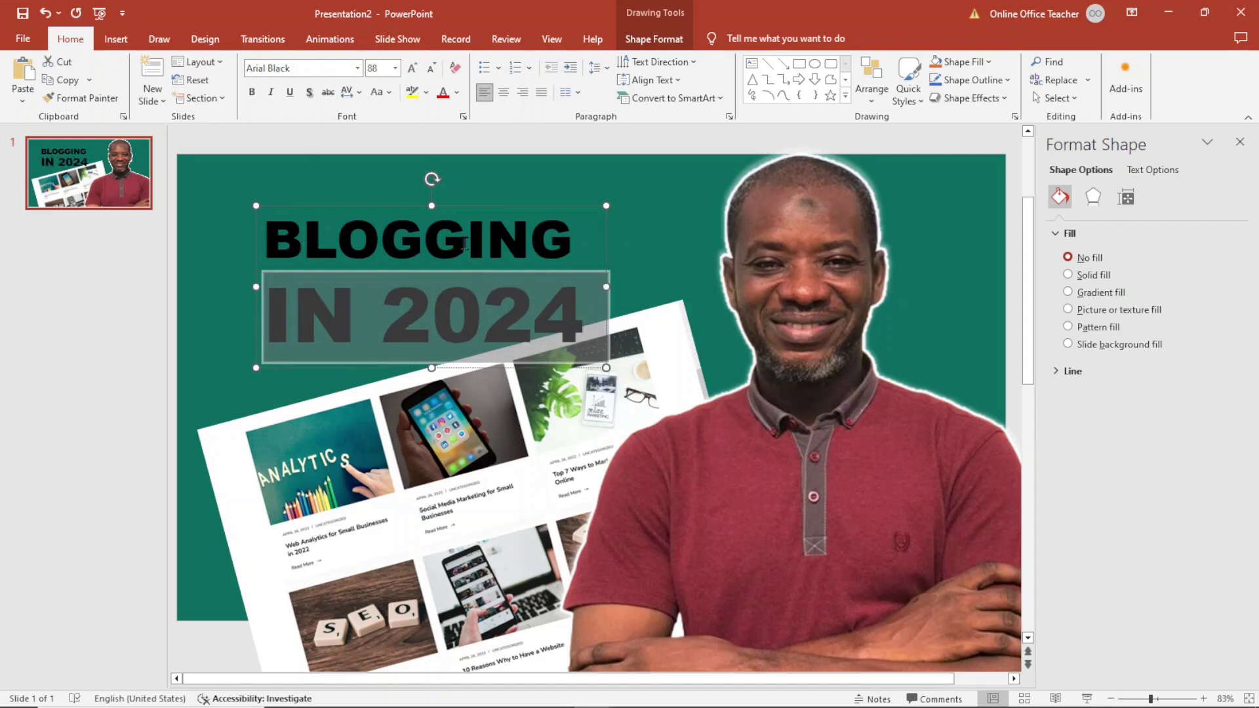
{"action": "left_click", "coordinate": [377, 68]}
{"action": "type", "text": "85"}
{"action": "key", "text": "Return"}
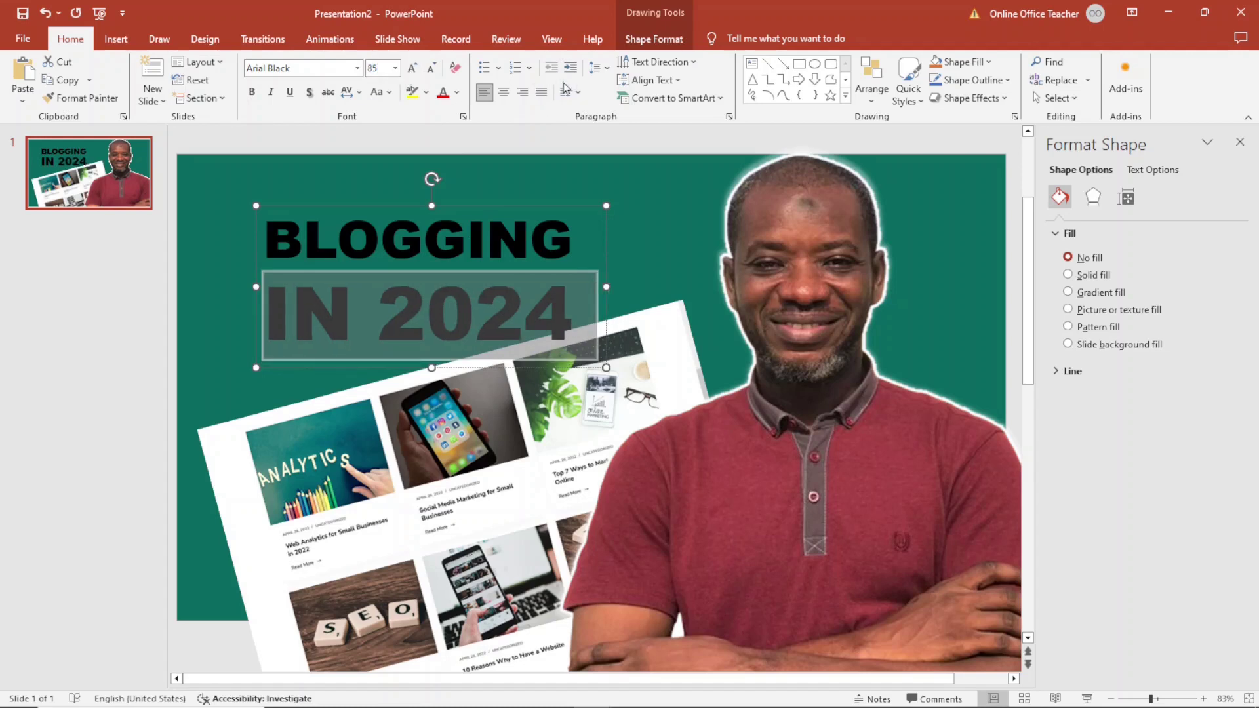
- Nudge the title box up slightly
{"action": "left_click", "coordinate": [682, 242]}
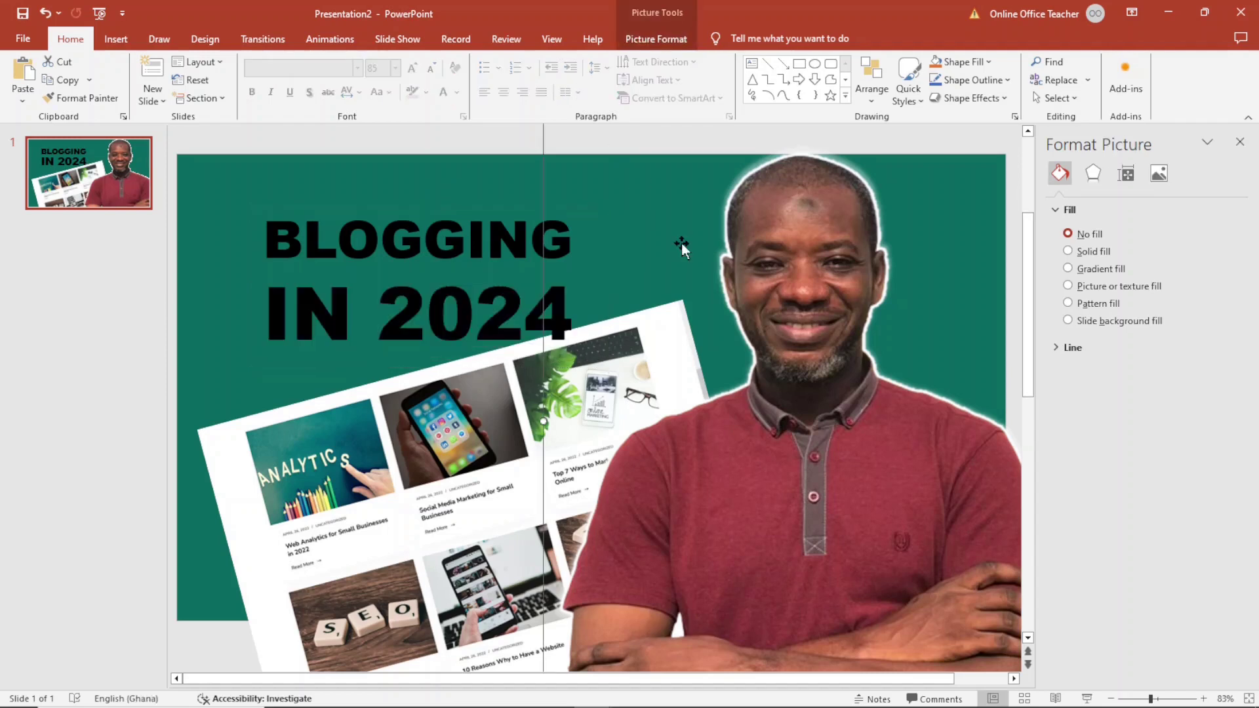
{"action": "left_click", "coordinate": [461, 200]}
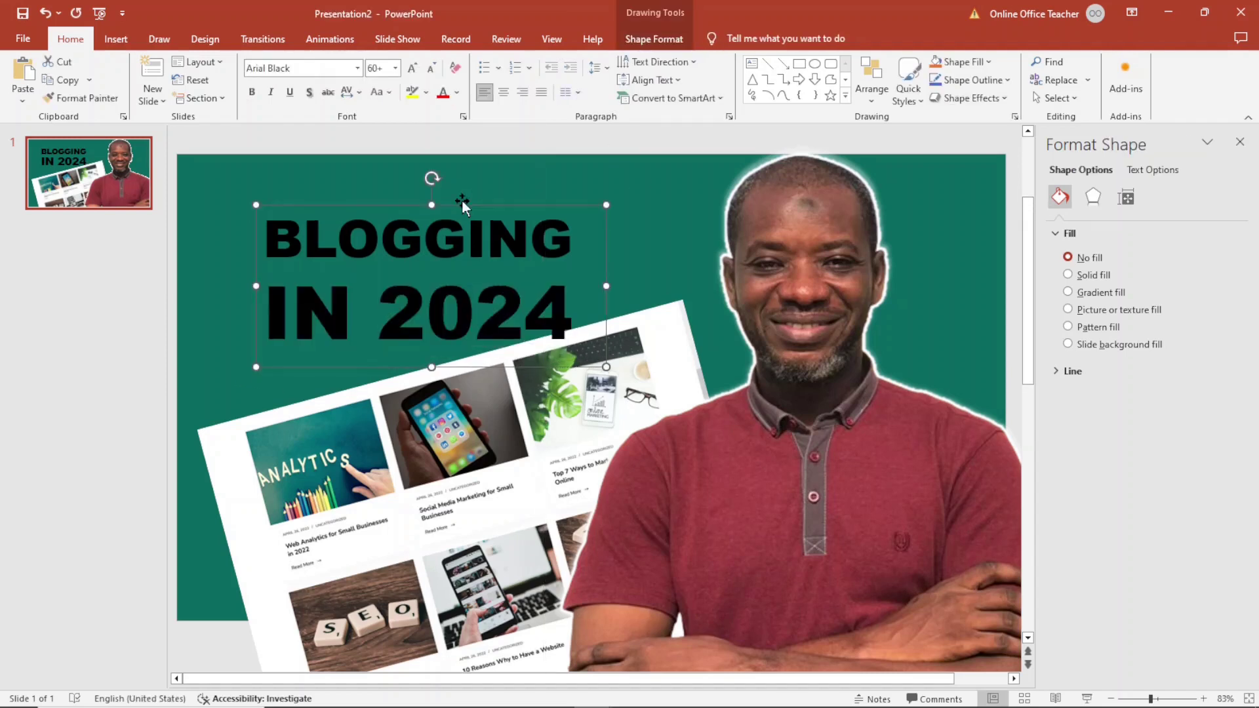
{"action": "left_click_drag", "start_coordinate": [461, 201], "coordinate": [462, 187]}
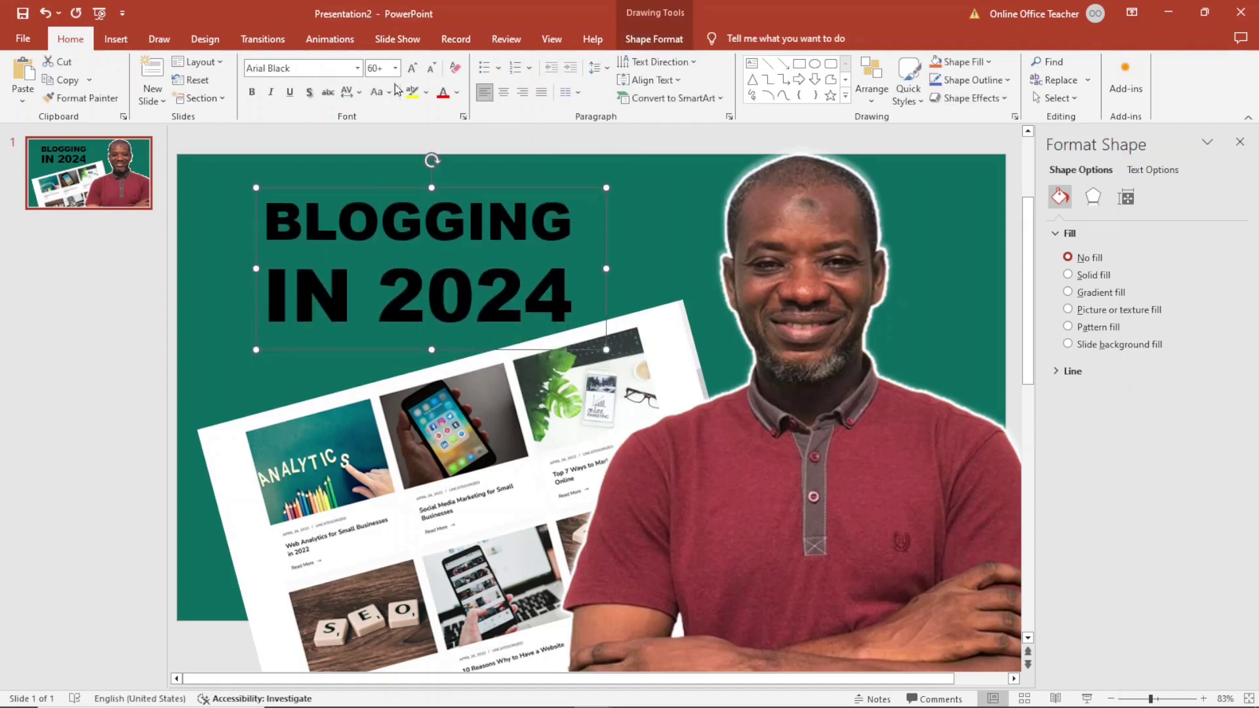
- Make the title text white and shift the presenter photo slightly right
{"action": "left_click", "coordinate": [458, 94]}
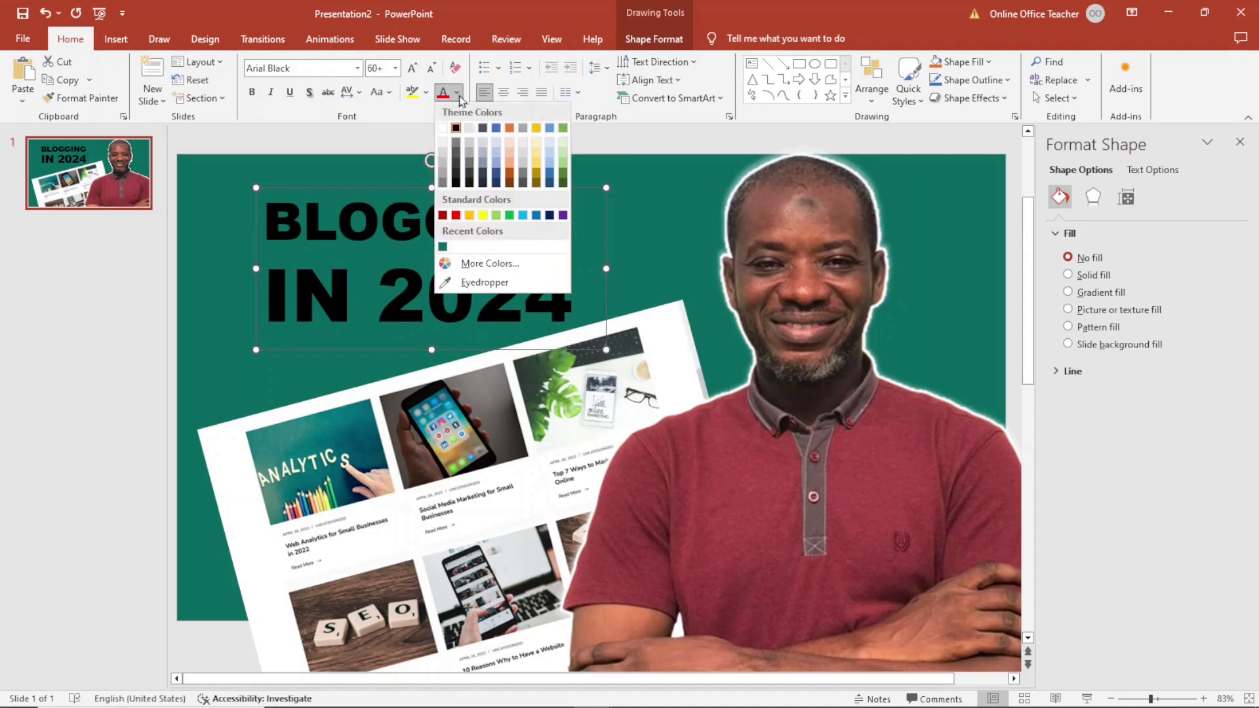
{"action": "left_click", "coordinate": [442, 127]}
{"action": "left_click_drag", "start_coordinate": [758, 487], "coordinate": [797, 490]}
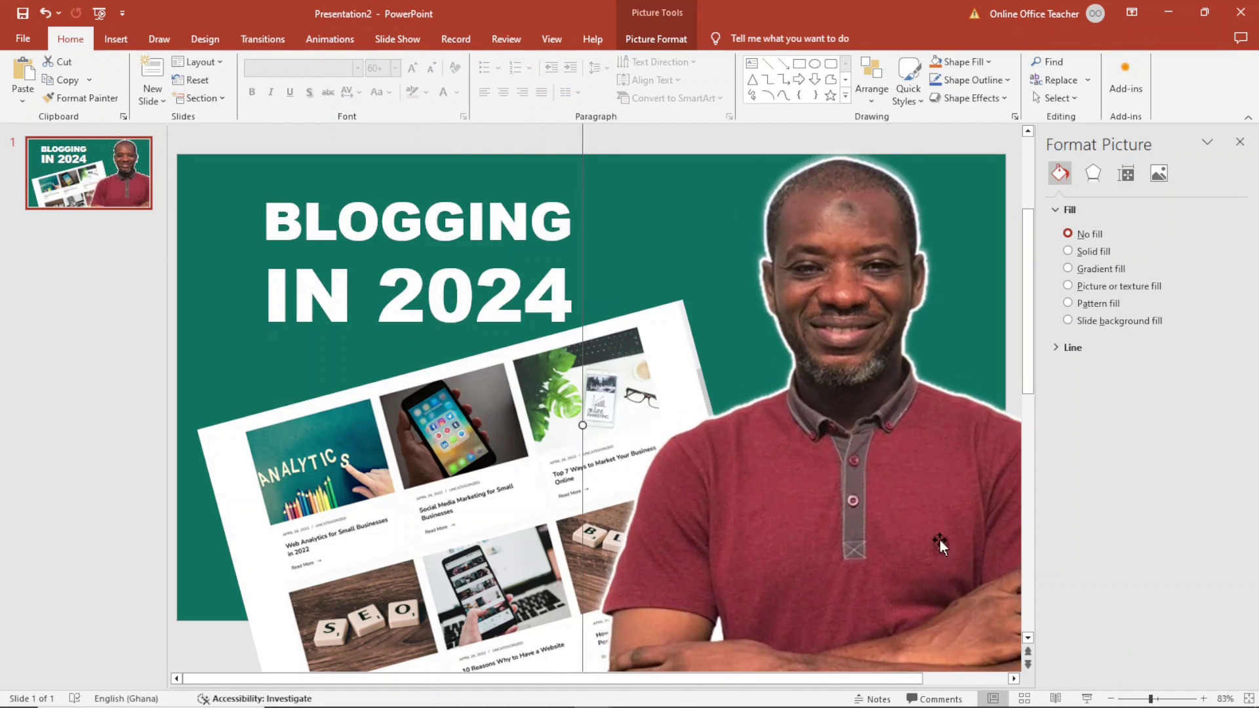
- Enlarge the blog screenshot and place it lower behind the presenter
{"action": "left_click_drag", "start_coordinate": [487, 465], "coordinate": [554, 506]}
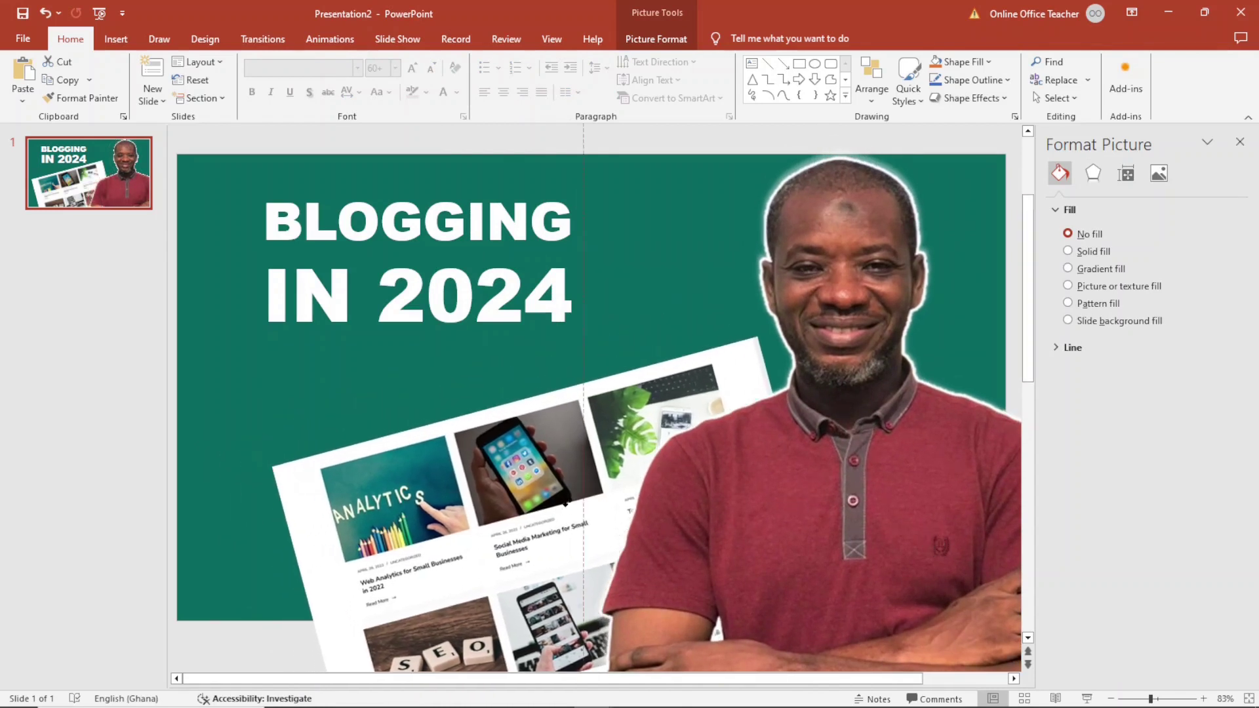
{"action": "left_click_drag", "start_coordinate": [268, 467], "coordinate": [199, 423]}
{"action": "left_click_drag", "start_coordinate": [438, 467], "coordinate": [434, 488]}
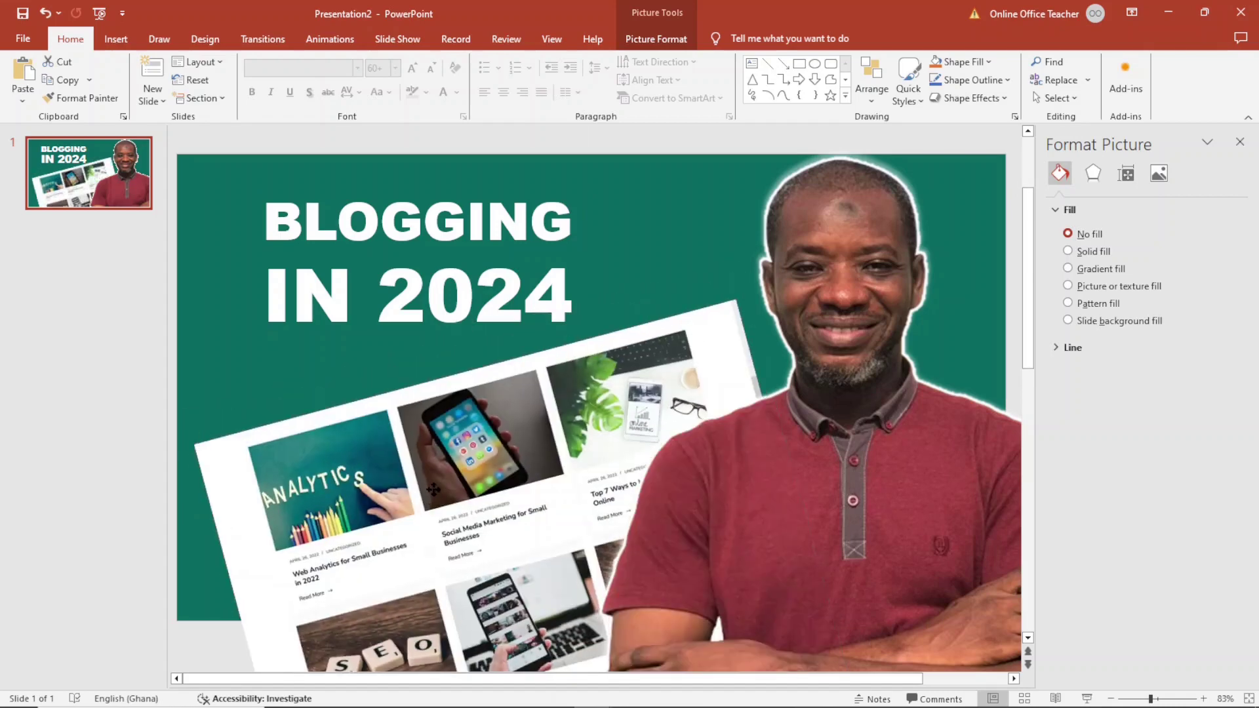
{"action": "left_click", "coordinate": [515, 228]}
- Enlarge BLOGGING to 80 pt, widening the box so it stays on one line
{"action": "double_click", "coordinate": [515, 228]}
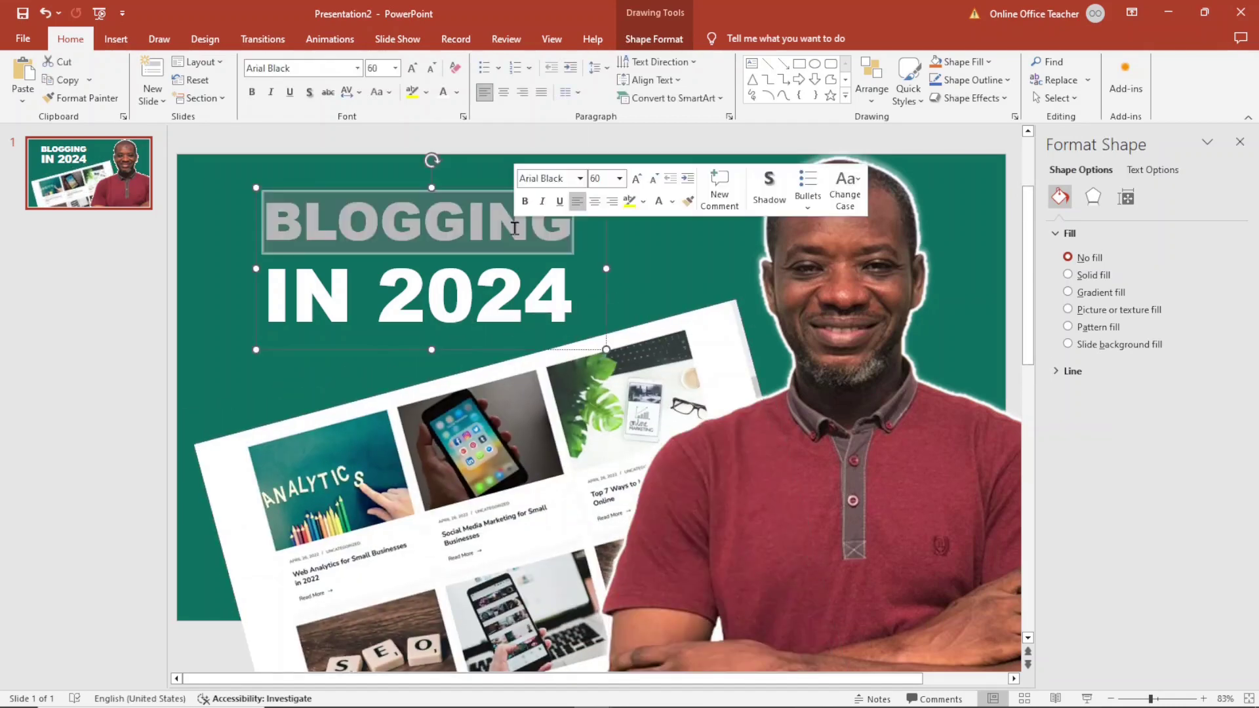
{"action": "left_click", "coordinate": [412, 67]}
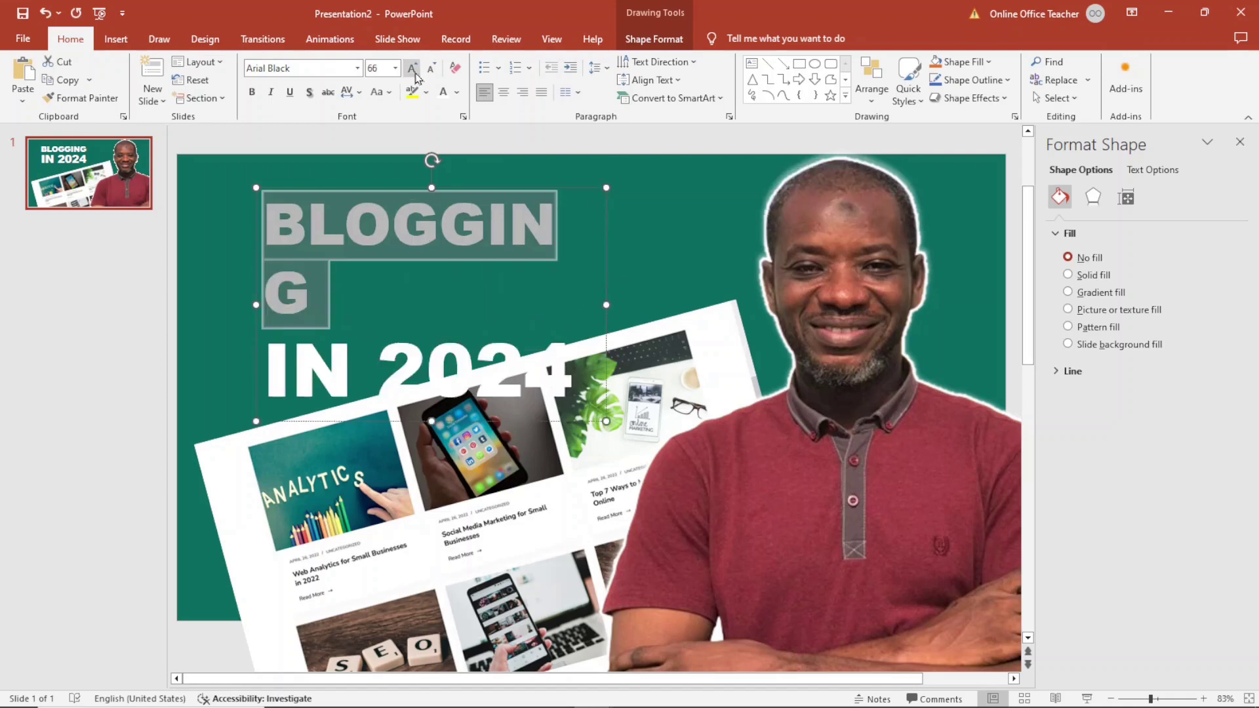
{"action": "left_click", "coordinate": [412, 68]}
{"action": "left_click_drag", "start_coordinate": [606, 312], "coordinate": [739, 314]}
{"action": "left_click", "coordinate": [411, 67]}
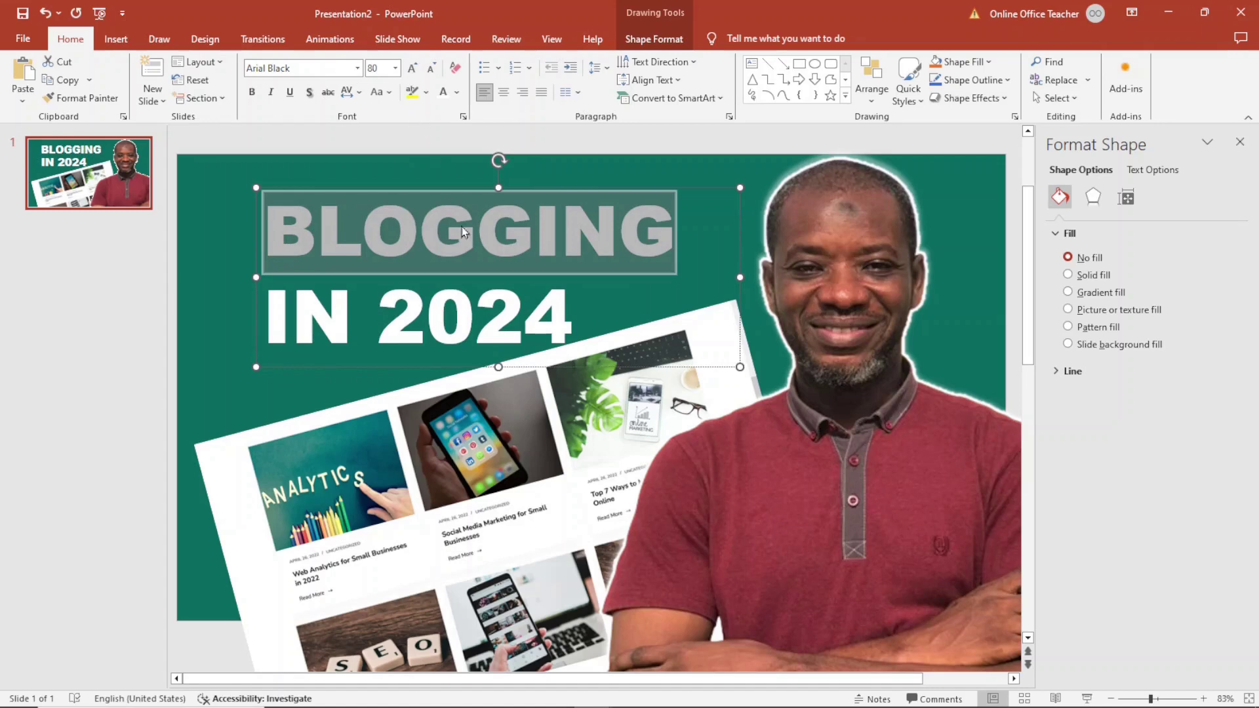
- Set the IN 2024 line to 110 pt
{"action": "triple_click", "coordinate": [472, 321]}
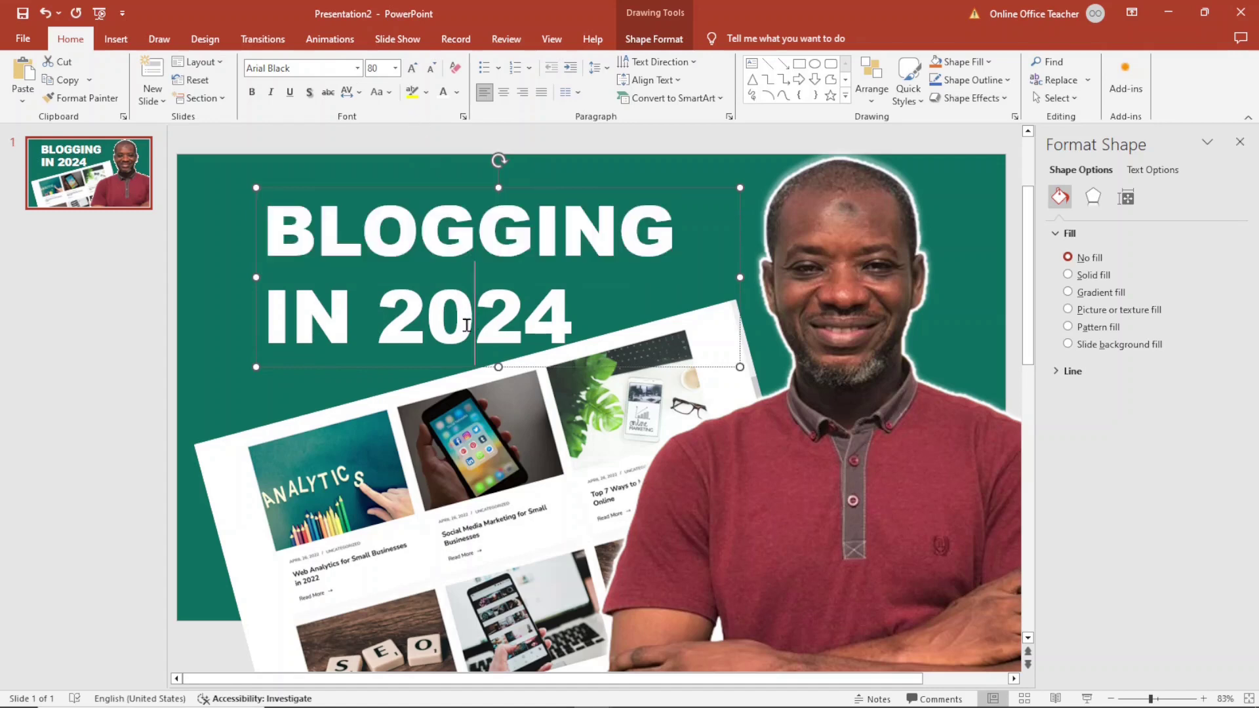
{"action": "left_click", "coordinate": [412, 67]}
{"action": "left_click", "coordinate": [411, 67]}
{"action": "left_click", "coordinate": [412, 67]}
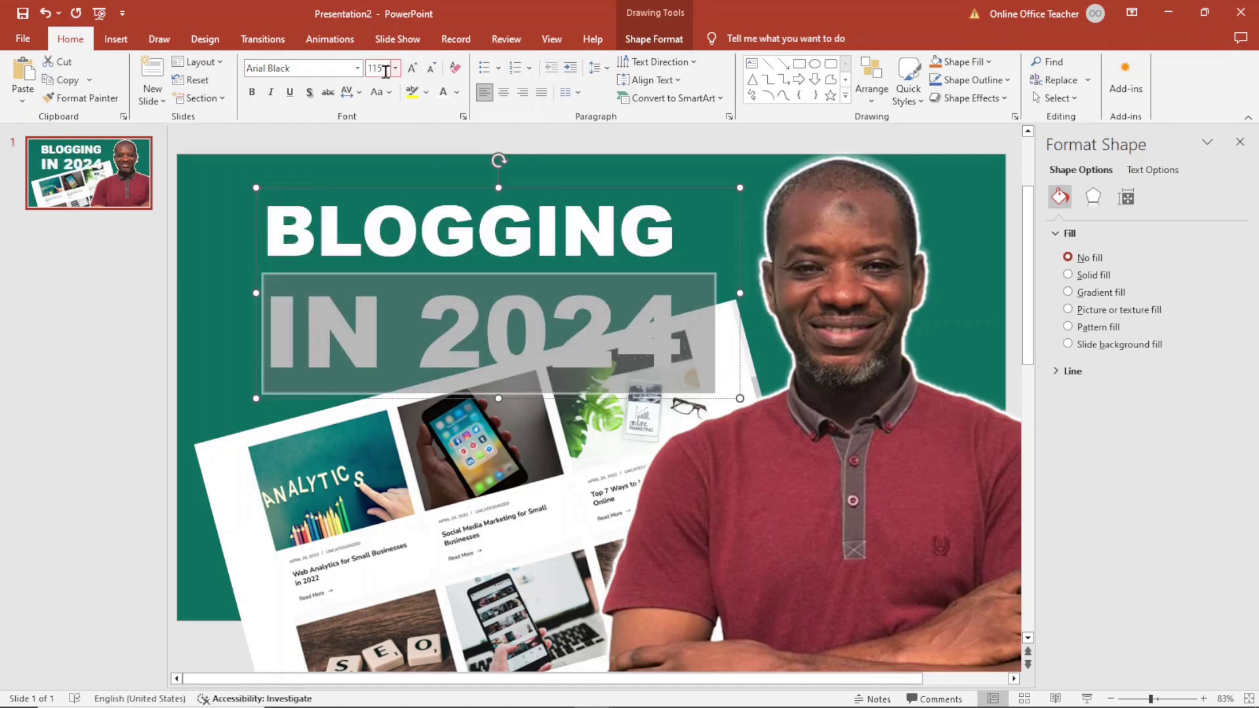
{"action": "left_click", "coordinate": [386, 68]}
{"action": "type", "text": "110"}
{"action": "key", "text": "Return"}
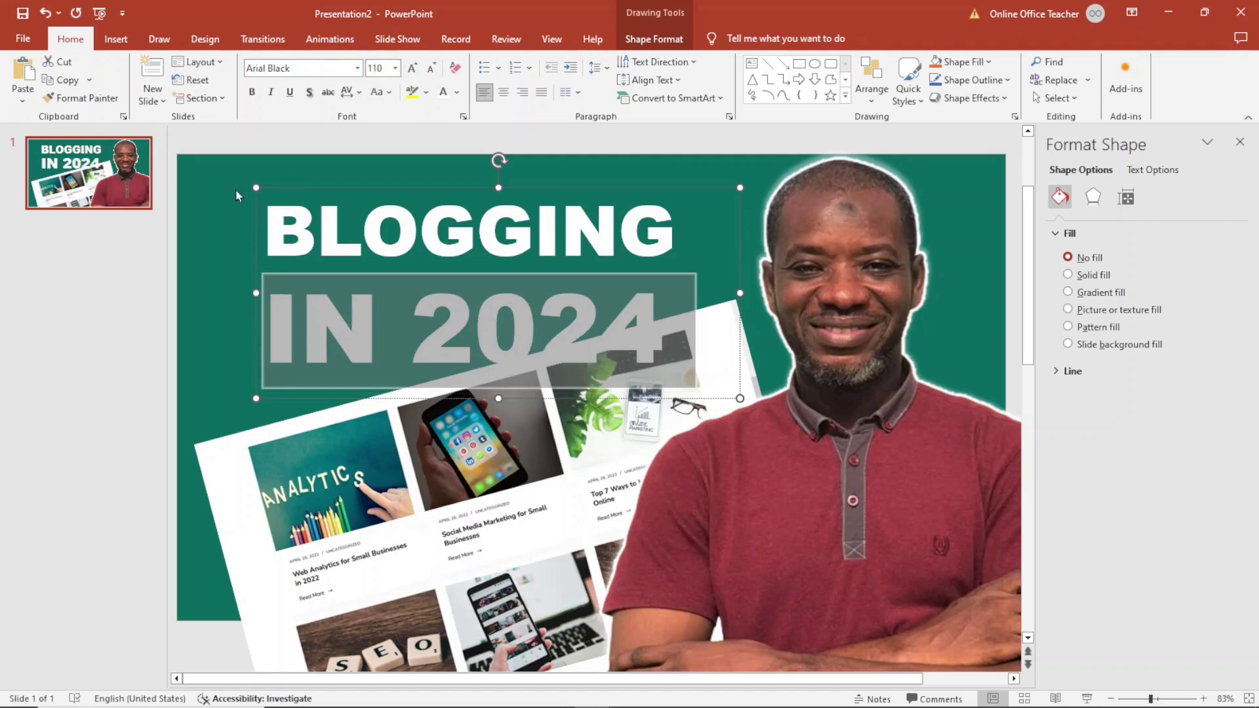
{"action": "left_click", "coordinate": [214, 191]}
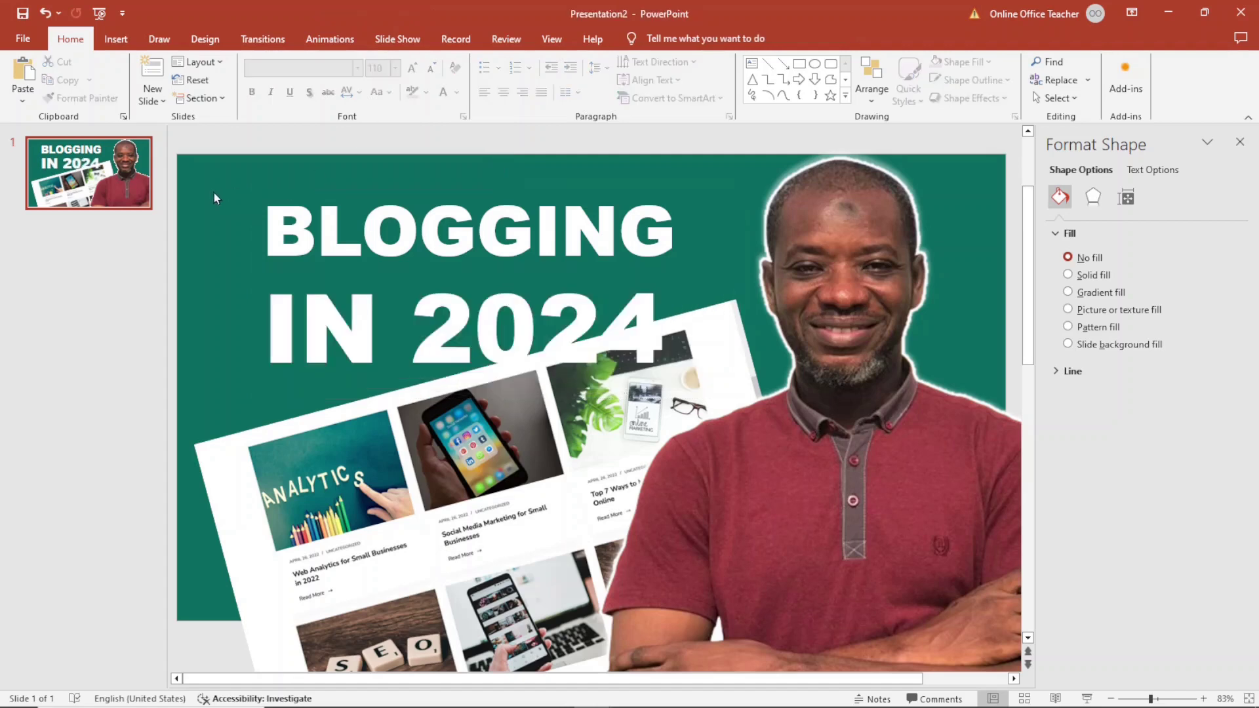
- Apply the fourth picture style to give the blog screenshot a drop shadow
{"action": "left_click", "coordinate": [337, 467]}
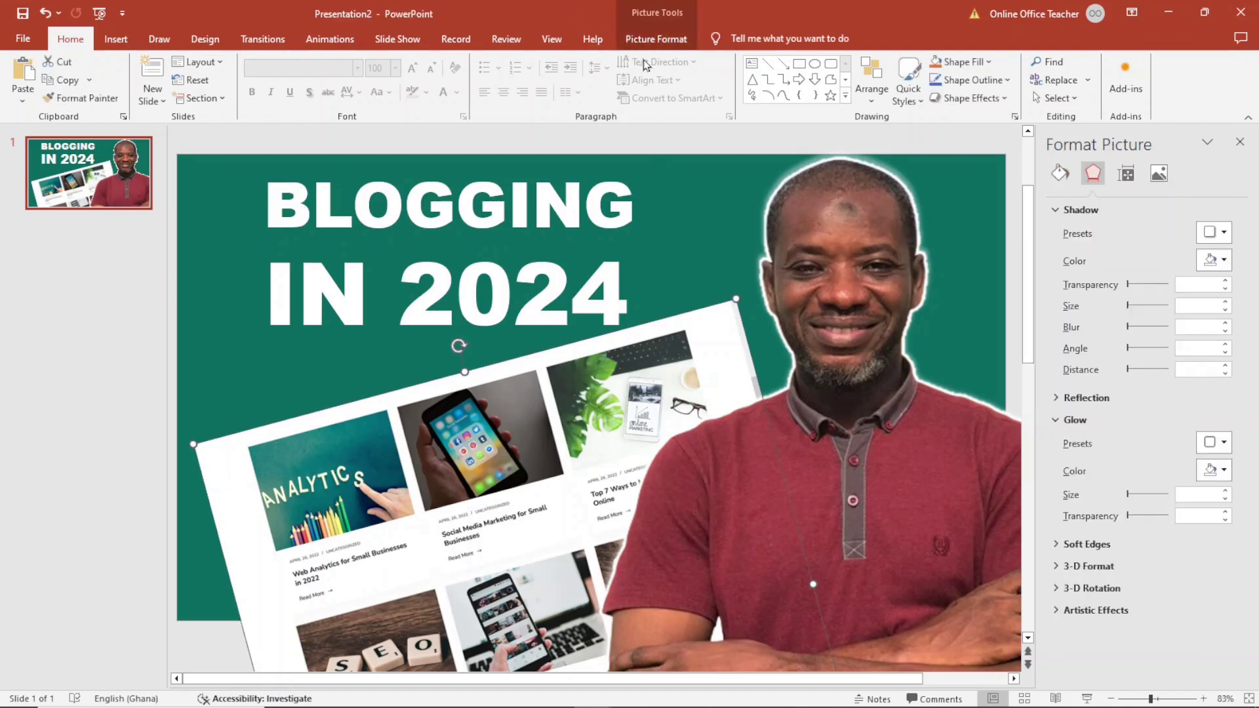
{"action": "left_click", "coordinate": [655, 41]}
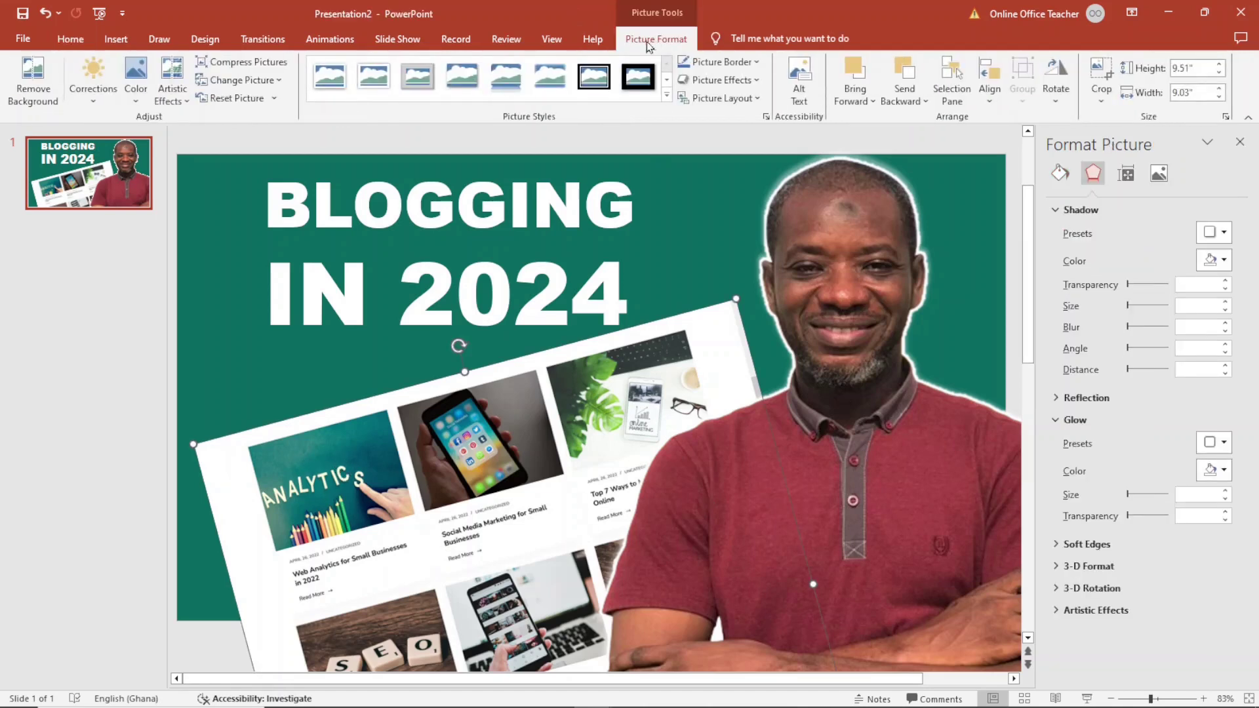
{"action": "left_click", "coordinate": [463, 81]}
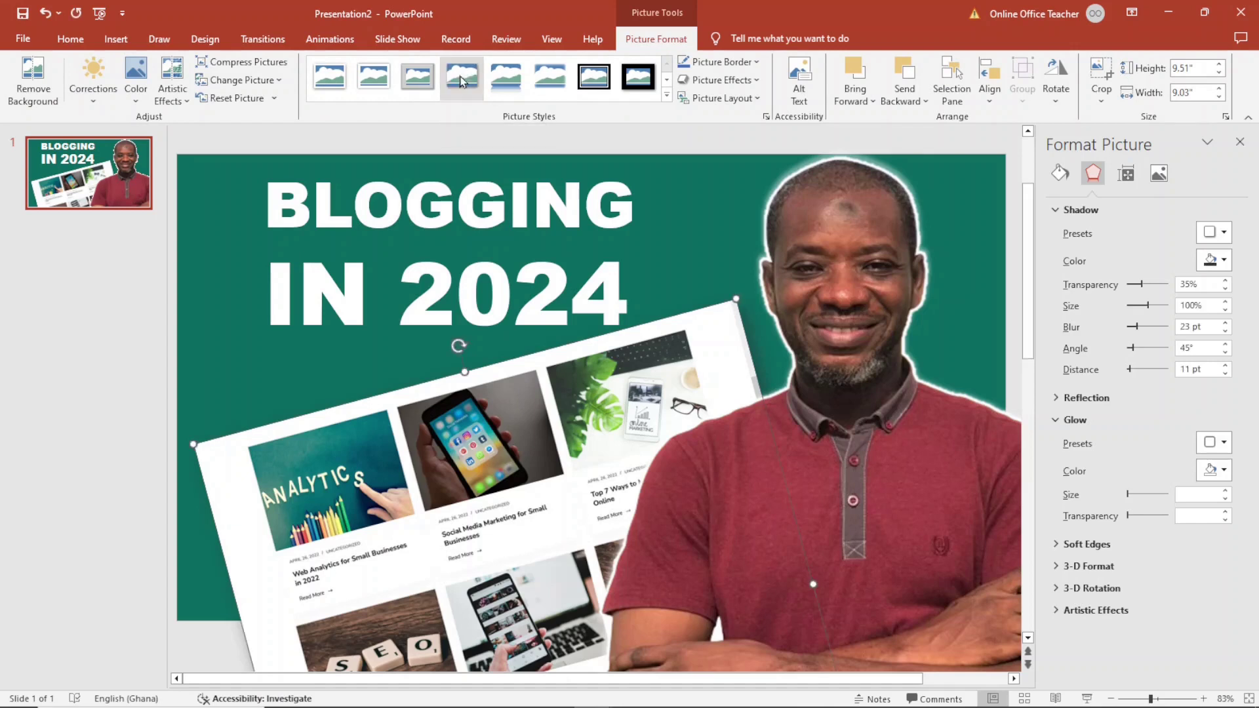
{"action": "left_click", "coordinate": [596, 343]}
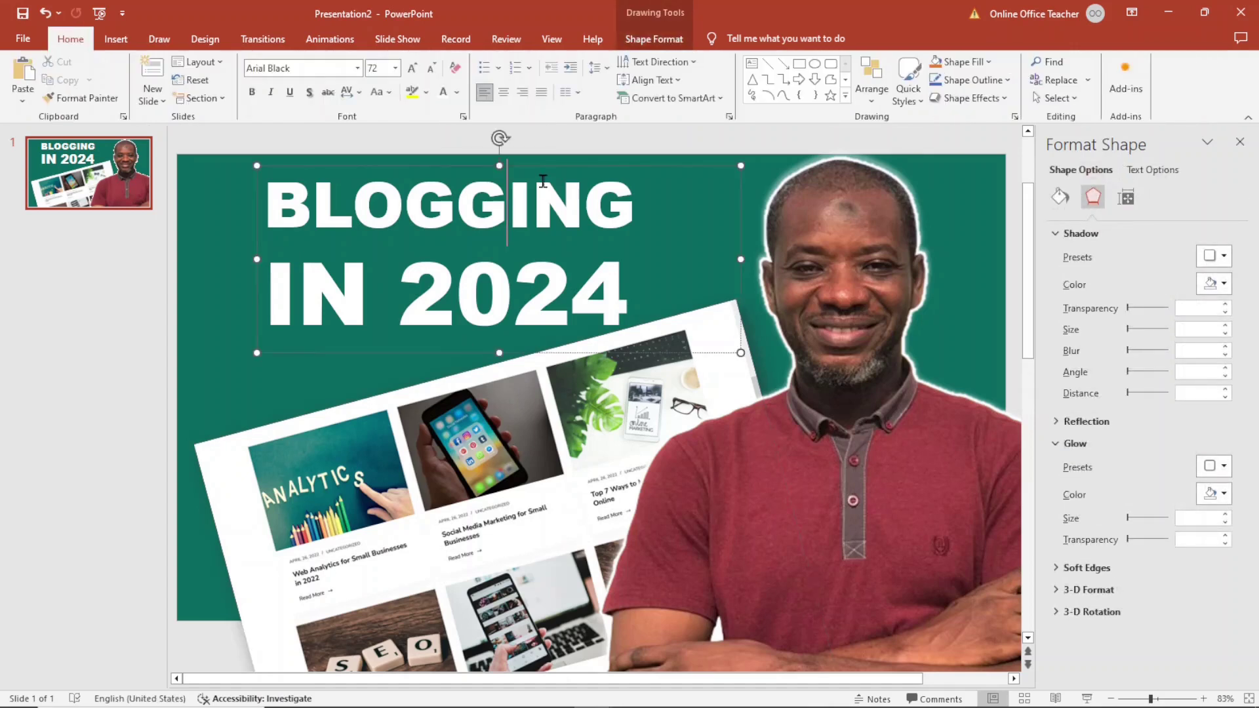
- Give the title box an Offset Bottom Right outer shadow
{"action": "left_click", "coordinate": [595, 353]}
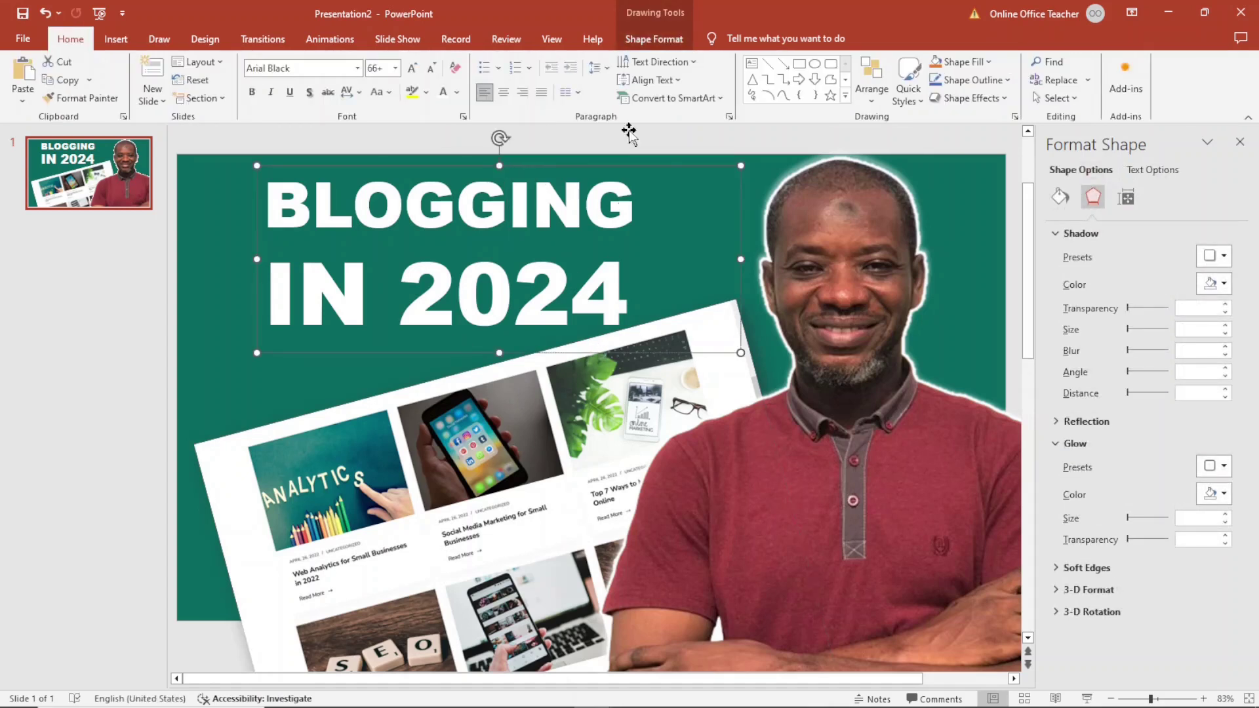
{"action": "left_click", "coordinate": [646, 40]}
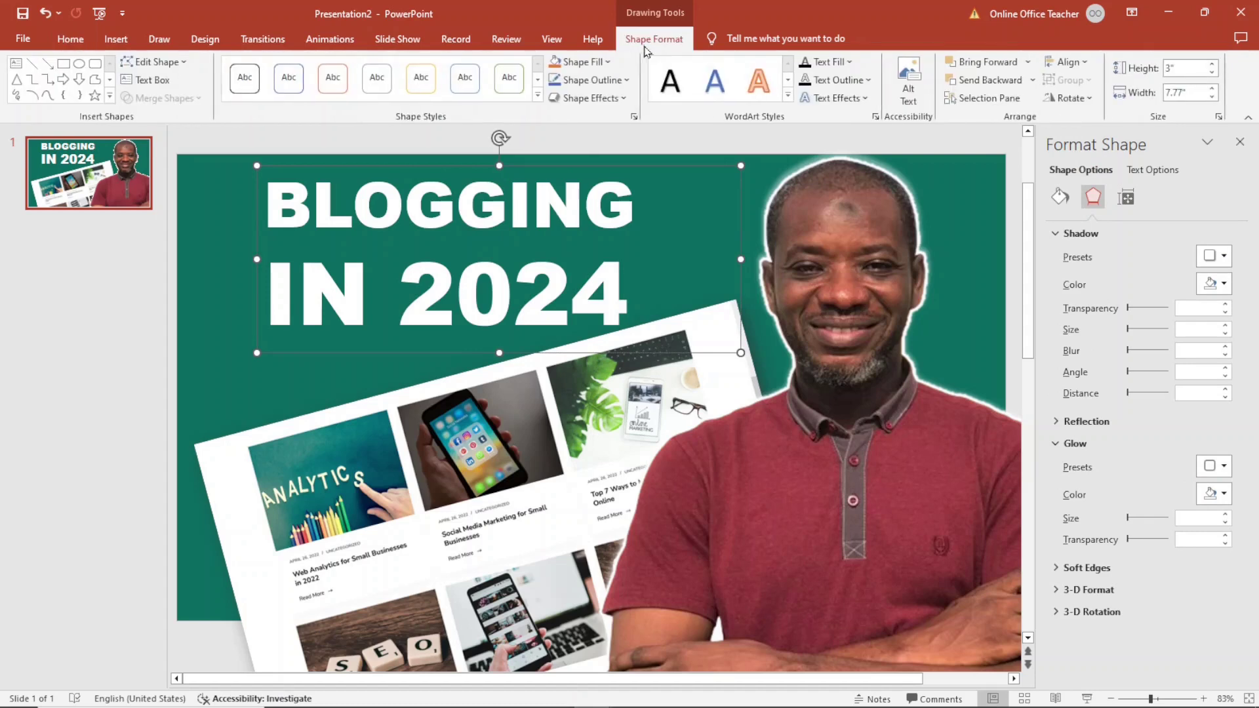
{"action": "left_click", "coordinate": [616, 104]}
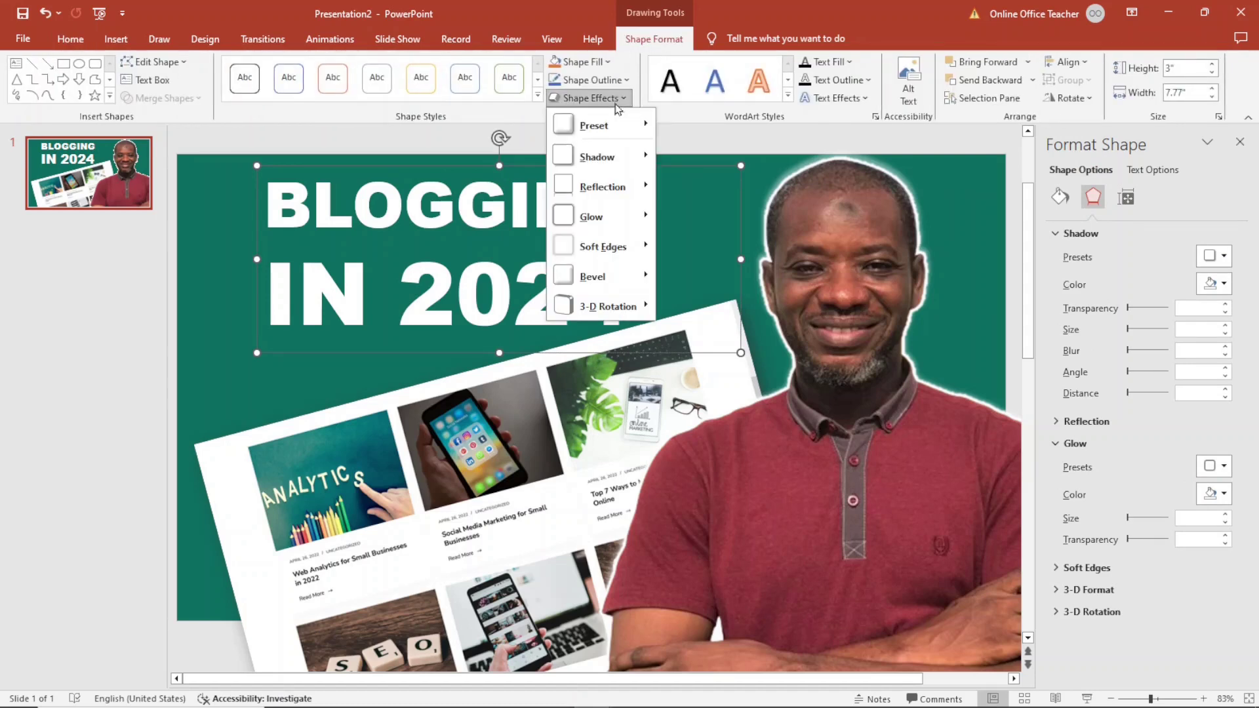
{"action": "mouse_move", "coordinate": [583, 167]}
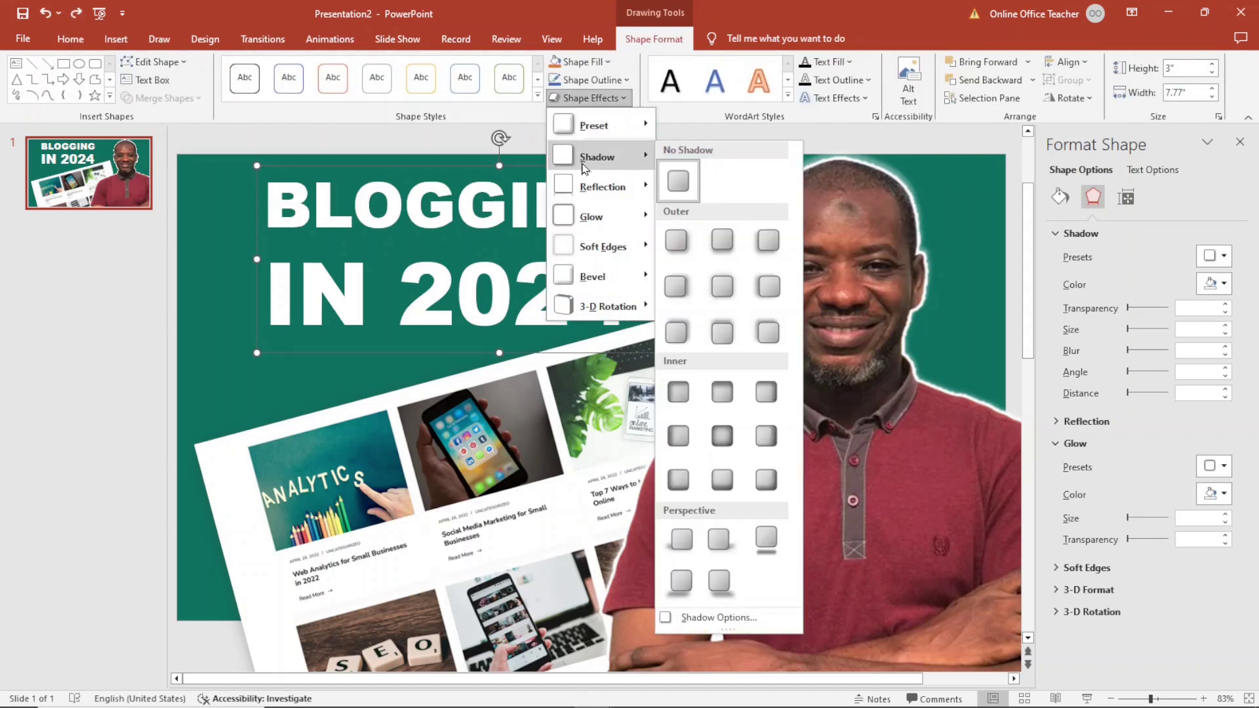
{"action": "left_click", "coordinate": [674, 248]}
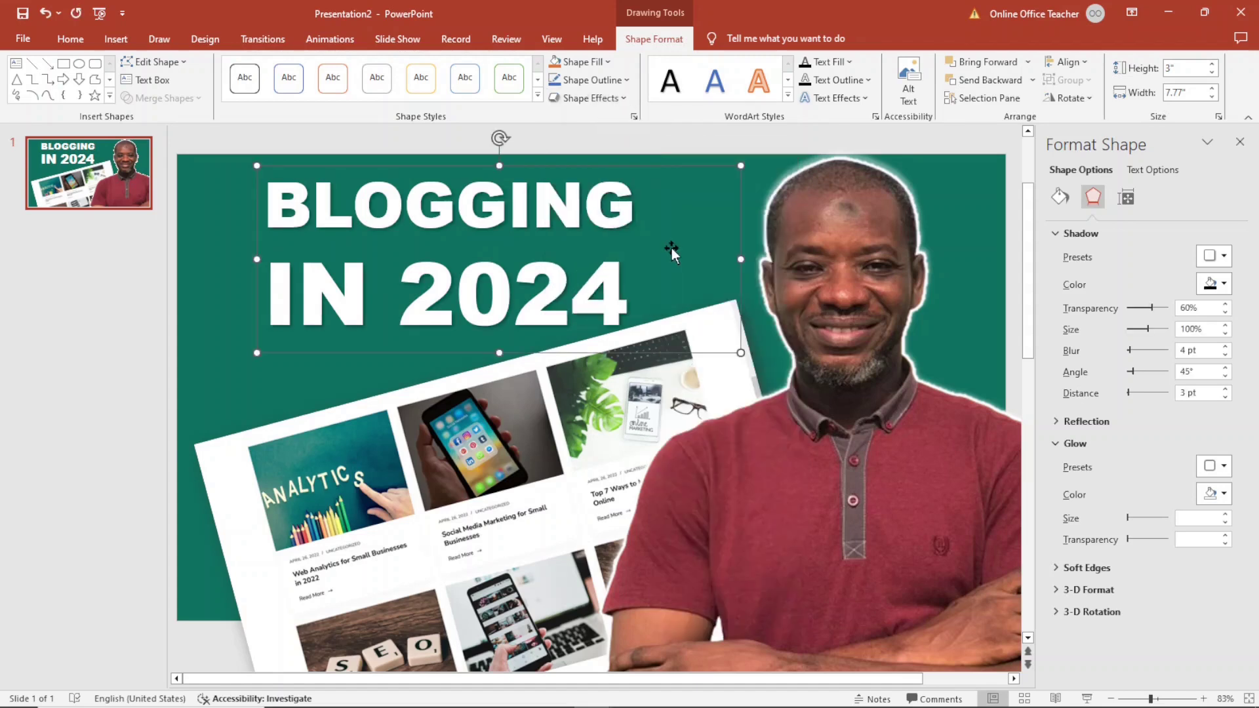
{"action": "left_click", "coordinate": [200, 286]}
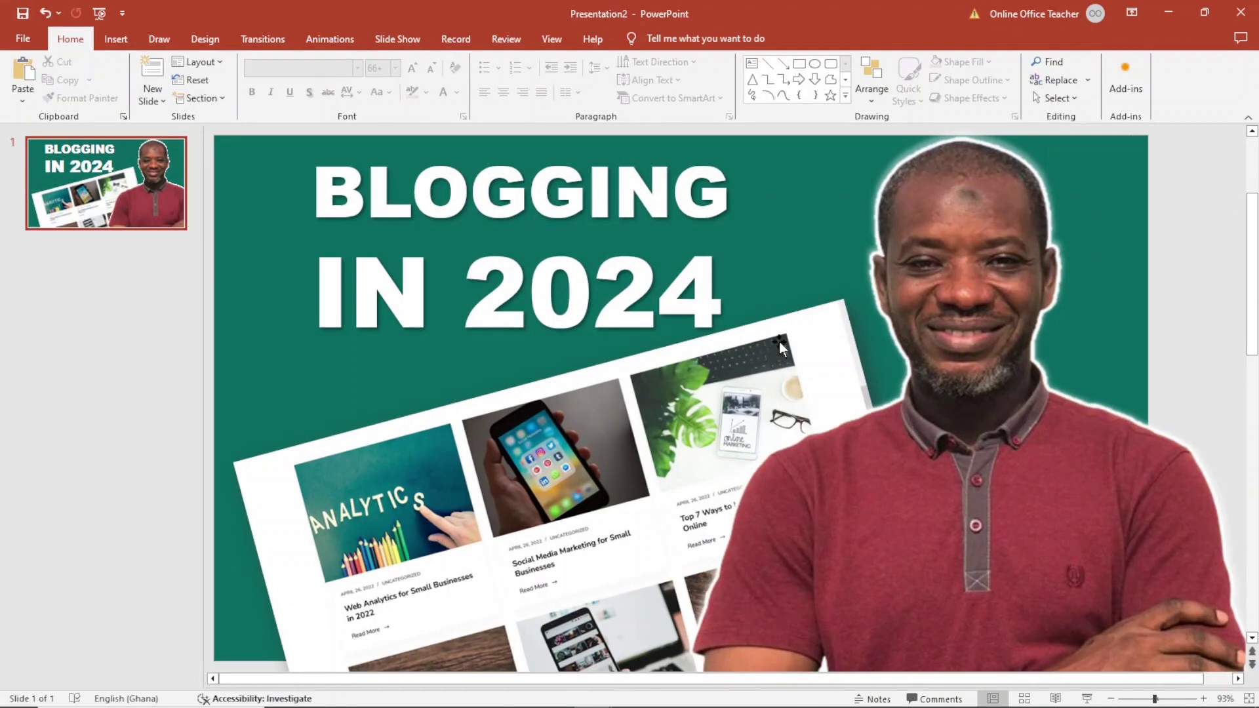
- Open the File backstage view for the finished BLOGGING IN 2024 thumbnail presentation
{"action": "left_click", "coordinate": [25, 46]}
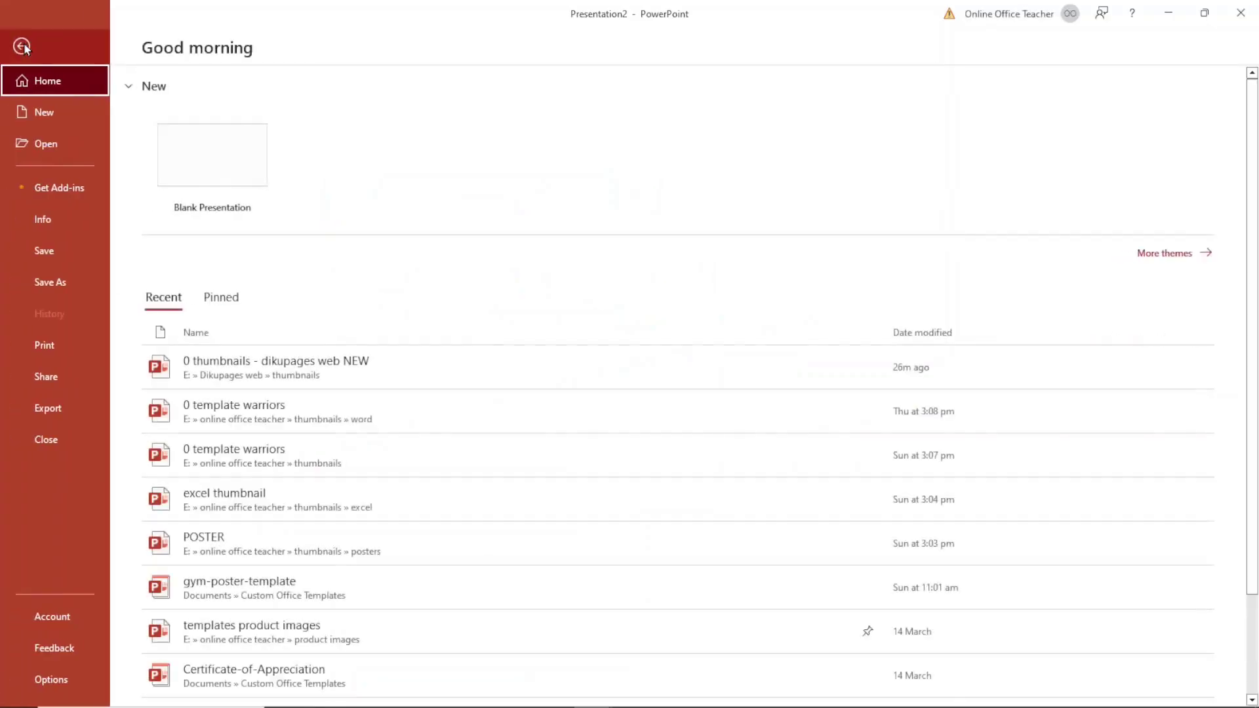
- Save the presentation as THUMBNAIL in the Downloads\thumbnail folder
{"action": "left_click", "coordinate": [68, 281]}
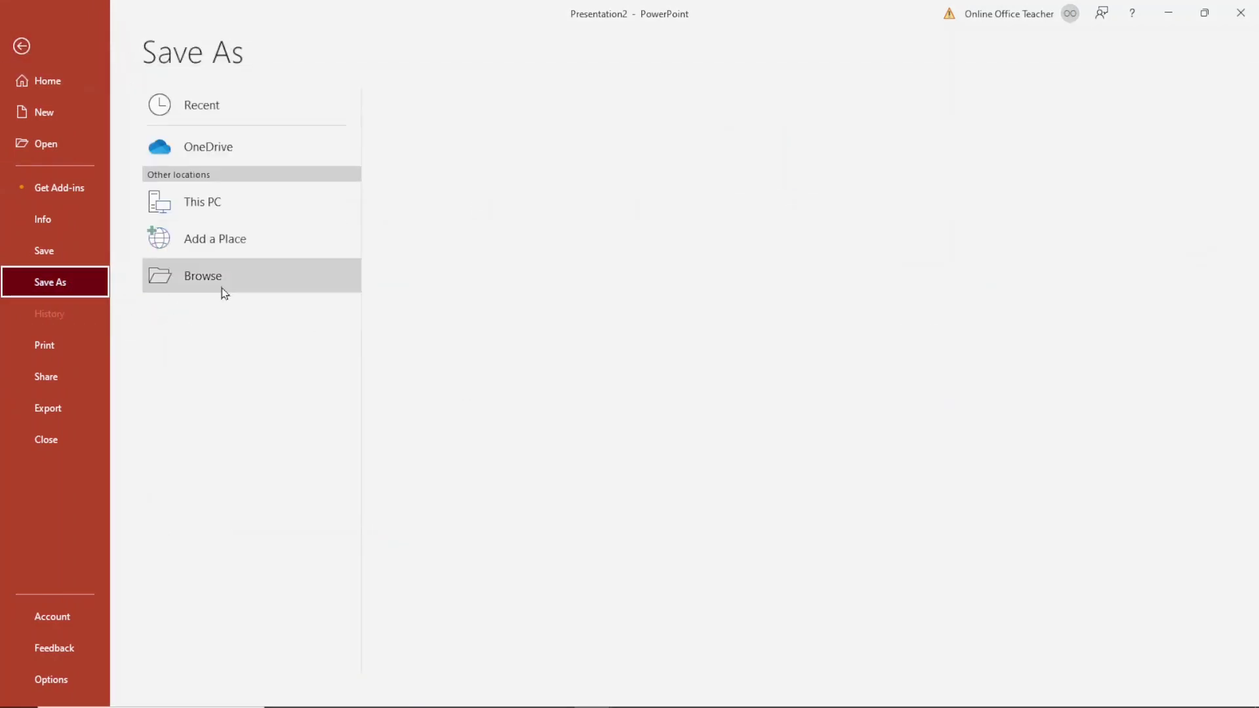
{"action": "left_click", "coordinate": [219, 287]}
{"action": "left_click", "coordinate": [69, 184]}
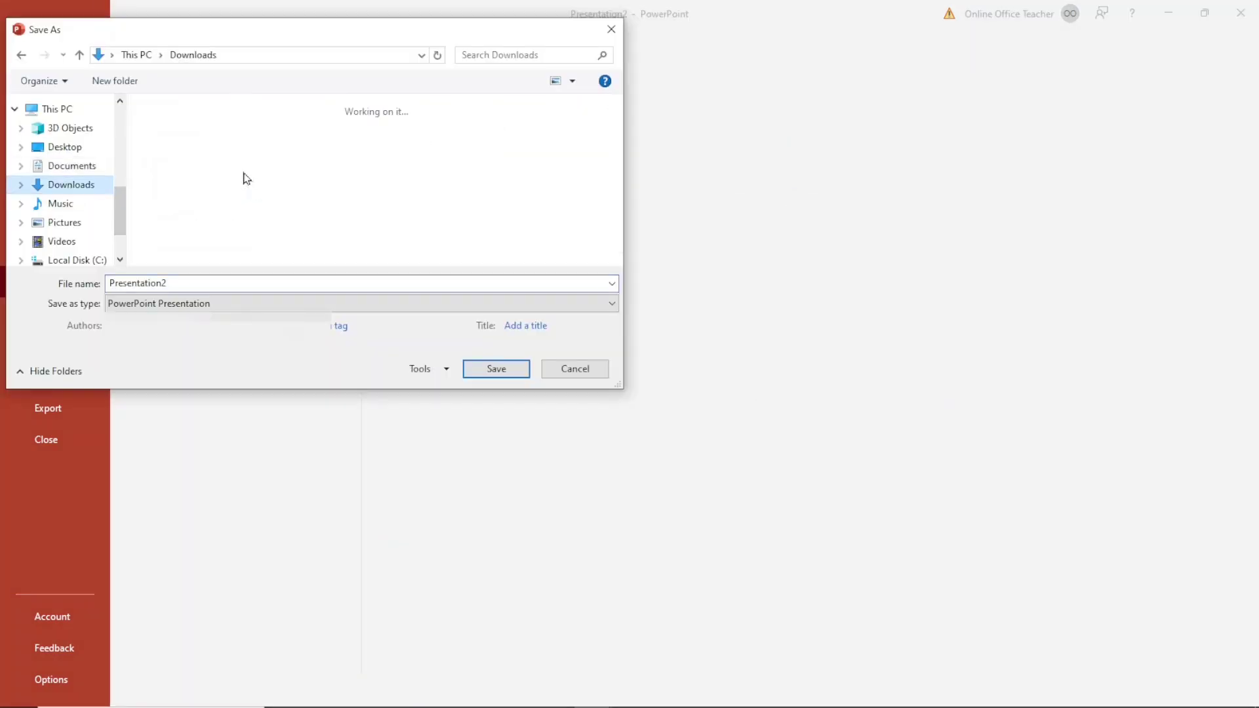
{"action": "left_click", "coordinate": [197, 180]}
{"action": "double_click", "coordinate": [197, 180]}
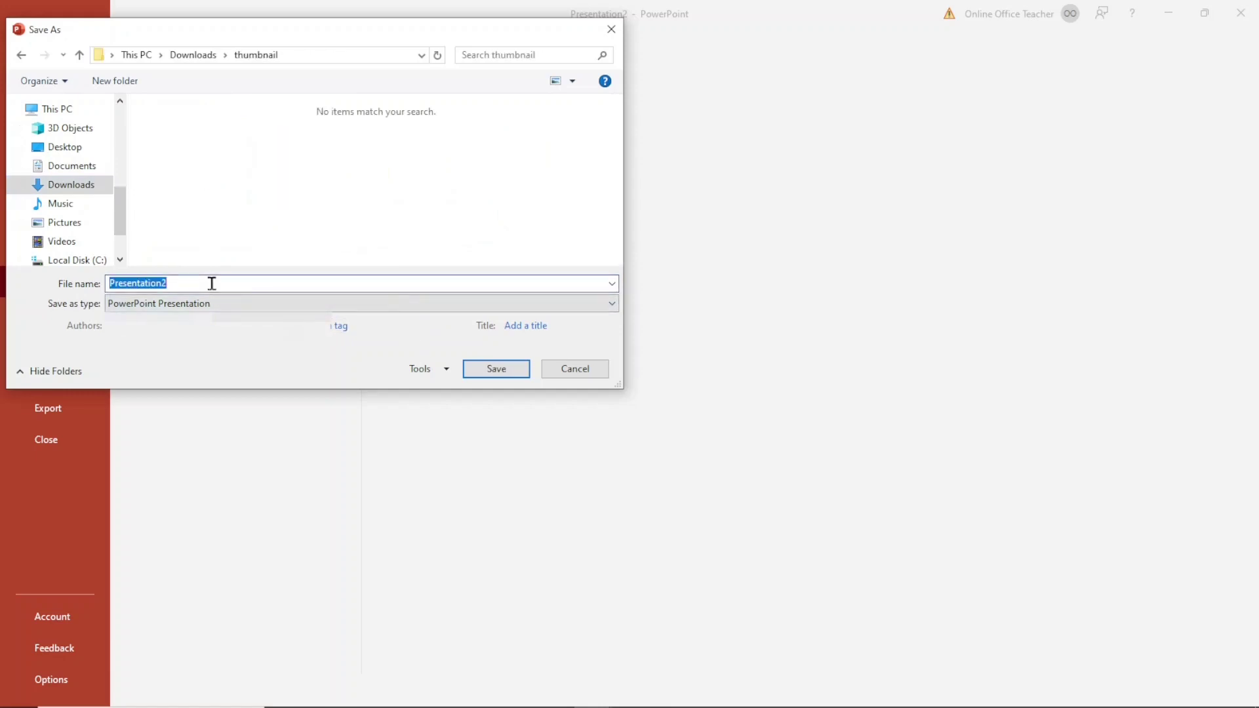
{"action": "type", "text": "THUMBNAIL"}
- Export just the current slide as a THUMBNAIL PNG image
{"action": "left_click", "coordinate": [191, 303]}
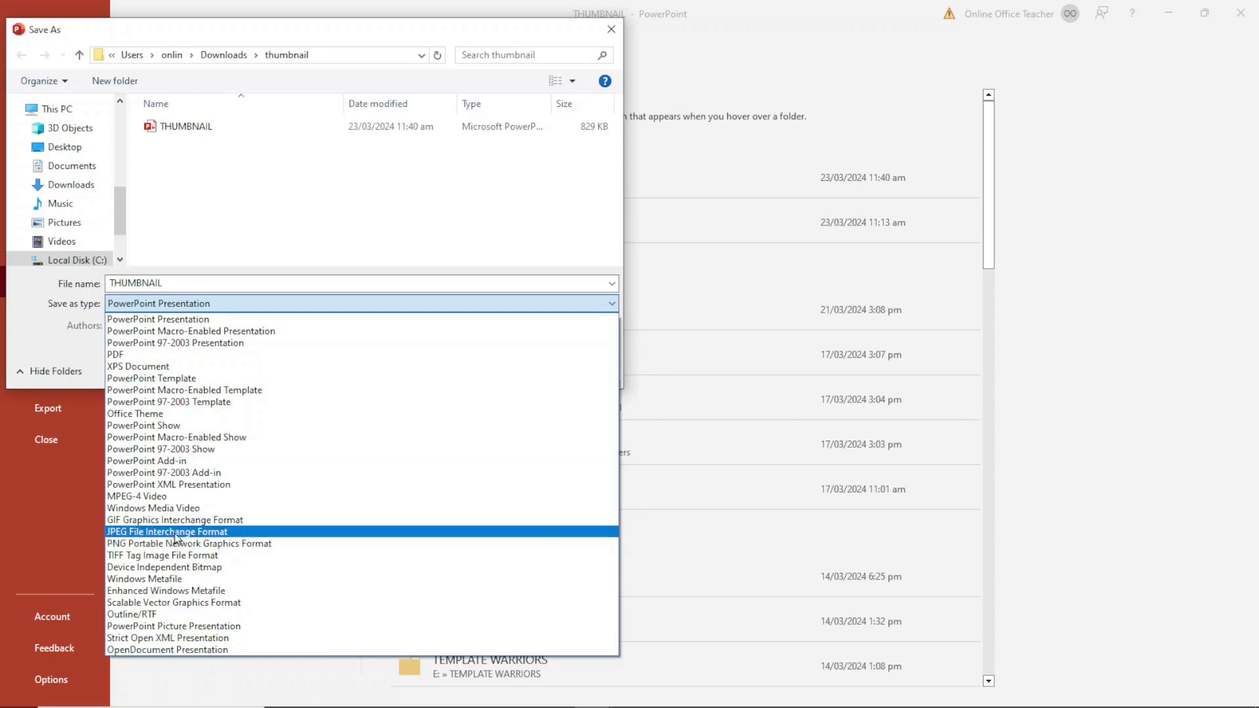
{"action": "left_click", "coordinate": [149, 544]}
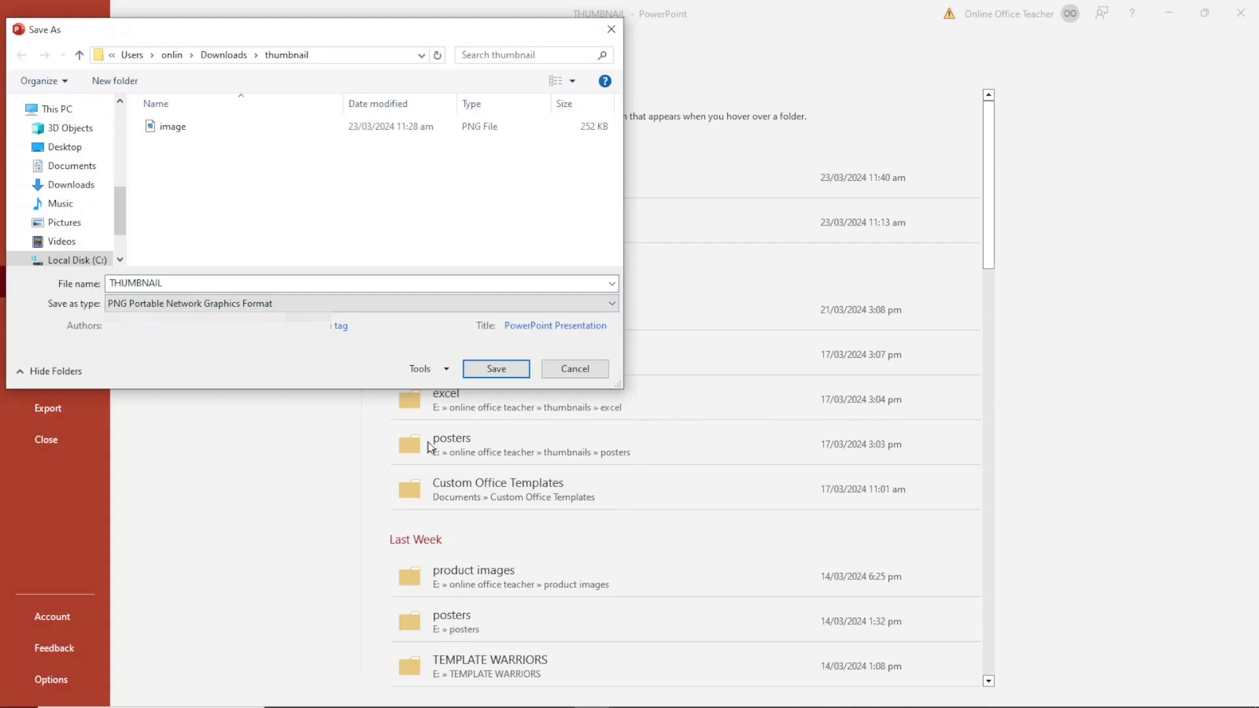
{"action": "left_click", "coordinate": [491, 374]}
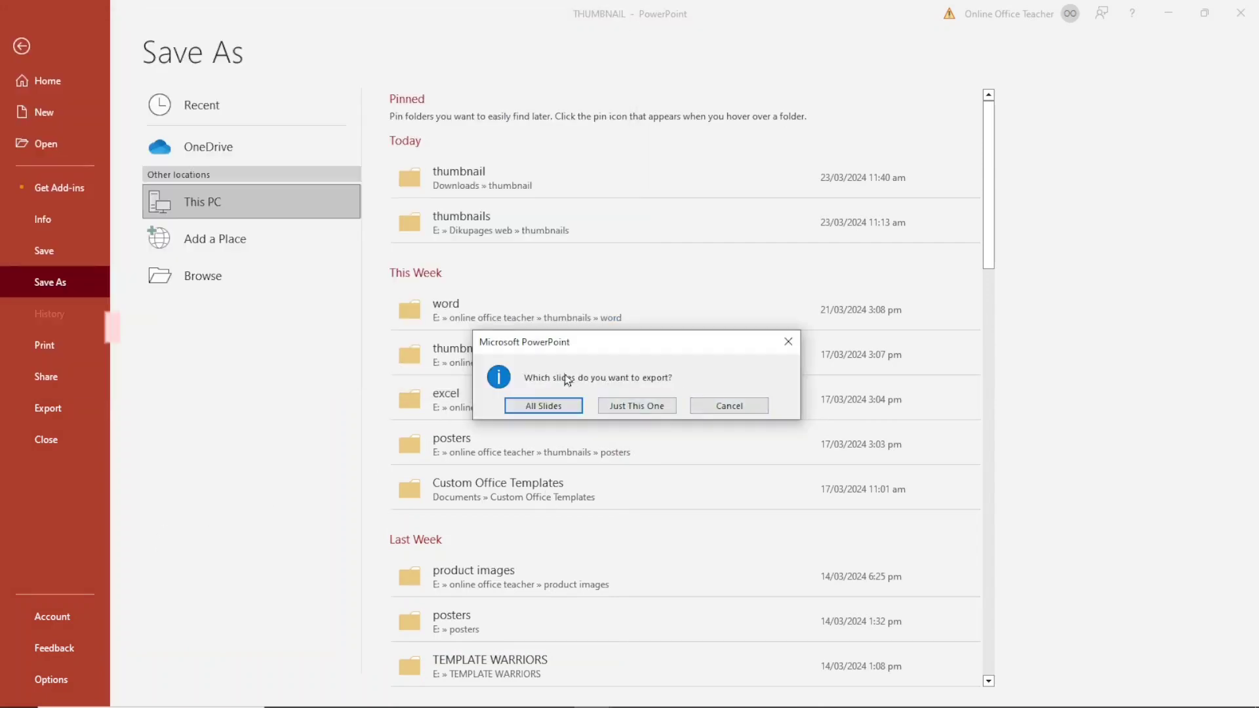
{"action": "left_click", "coordinate": [639, 409]}
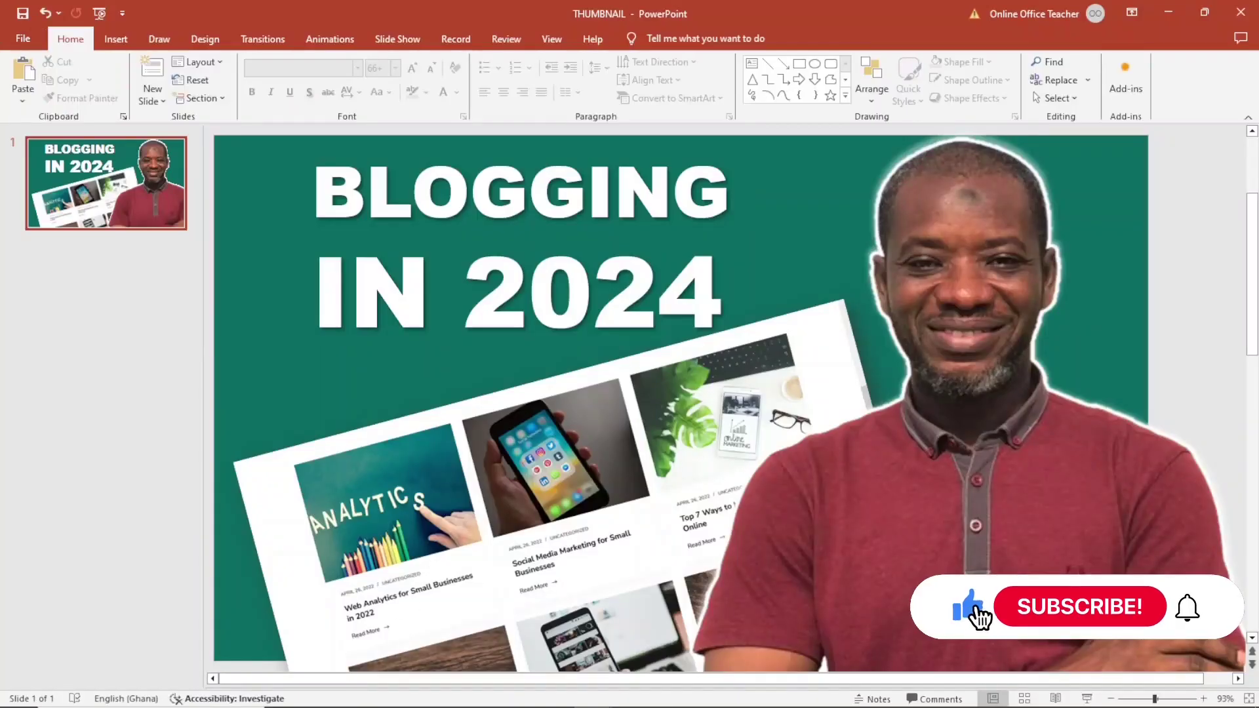
- Open THUMBNAIL.png from the thumbnail folder in Photos to view the finished design
{"action": "left_click", "coordinate": [367, 696]}
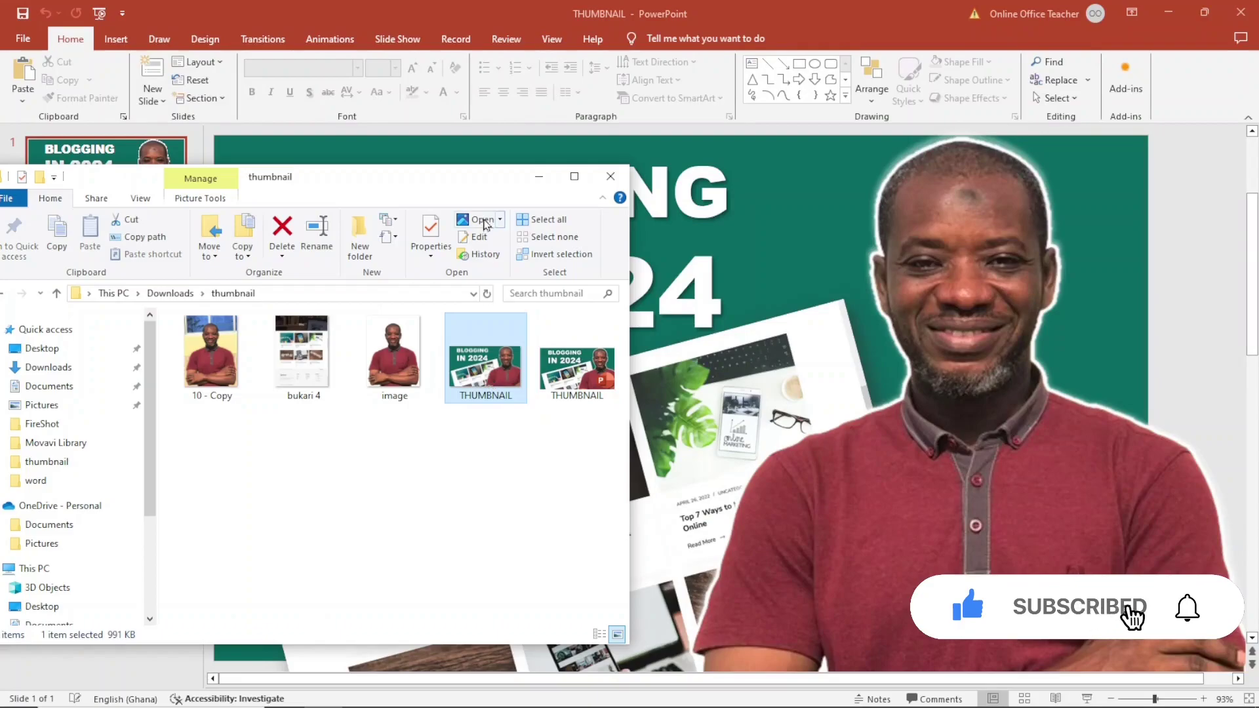
{"action": "left_click", "coordinate": [473, 220]}
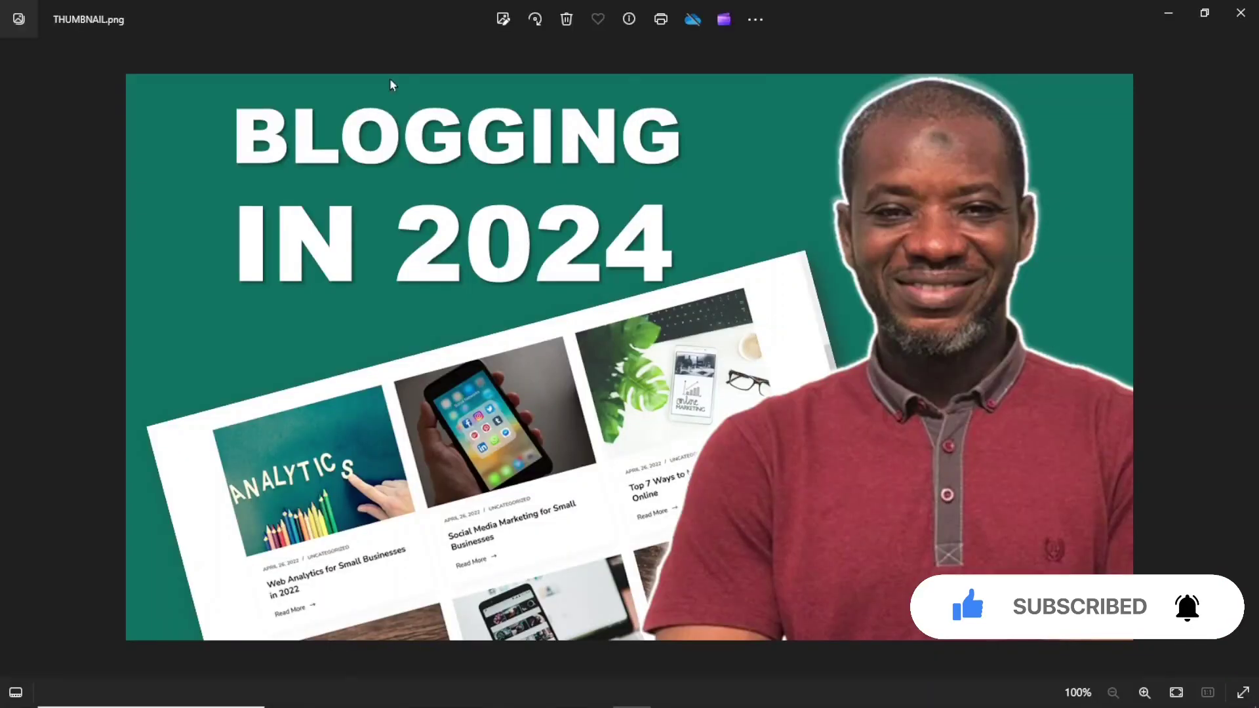